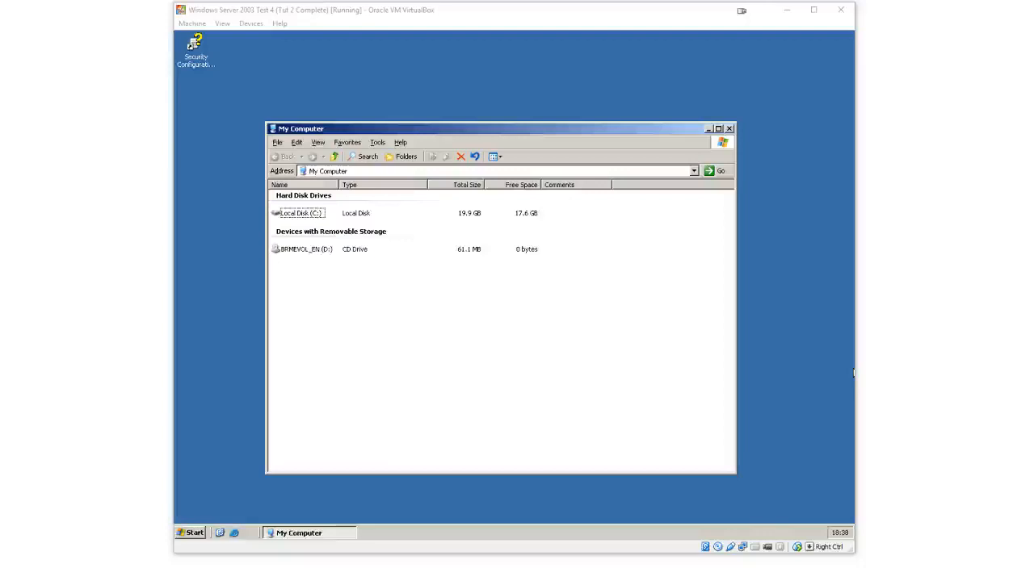
{"action": "left_click", "coordinate": [578, 357]}
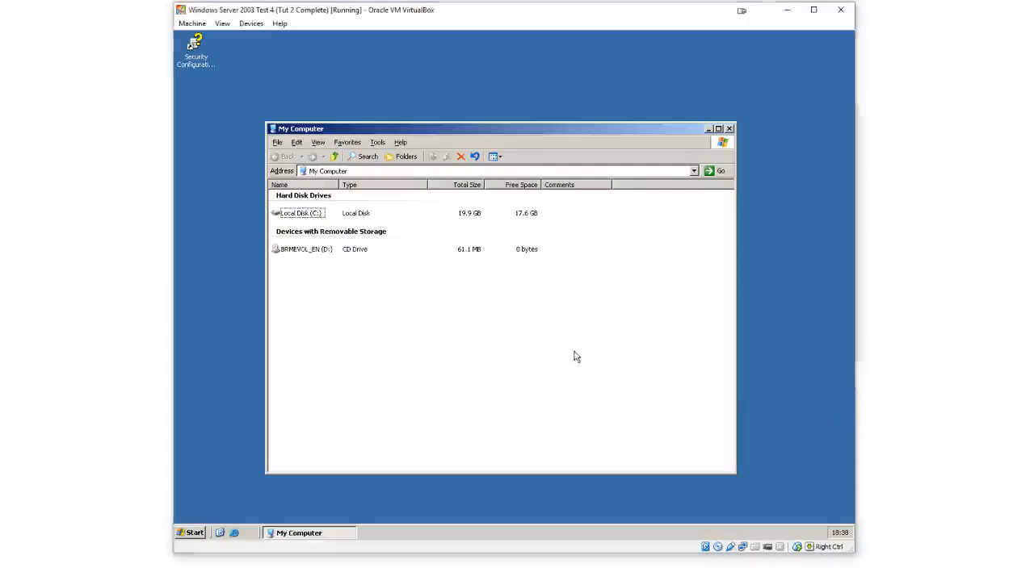
{"action": "left_click_drag", "start_coordinate": [507, 128], "coordinate": [498, 88]}
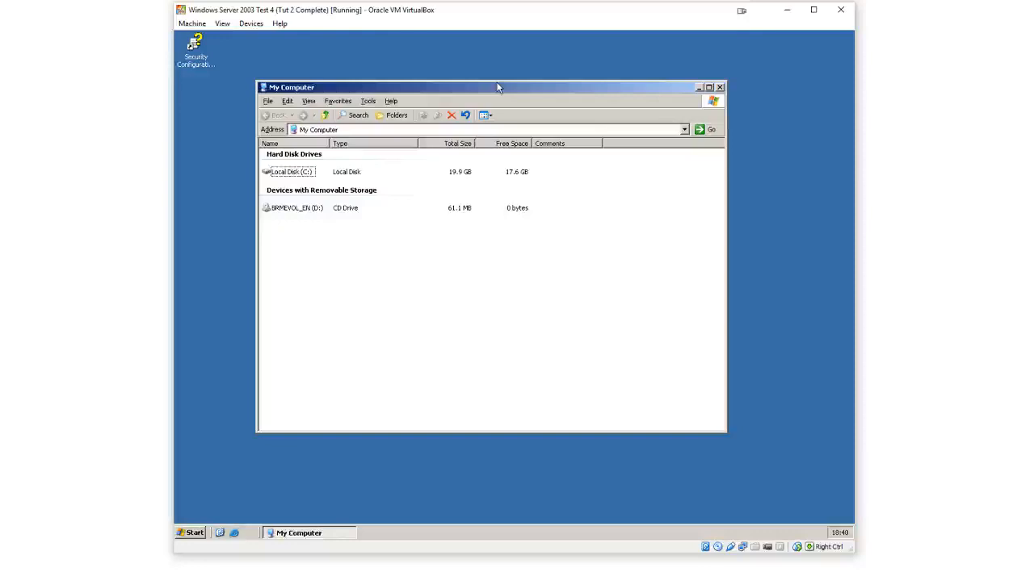
{"action": "left_click_drag", "start_coordinate": [498, 87], "coordinate": [507, 86]}
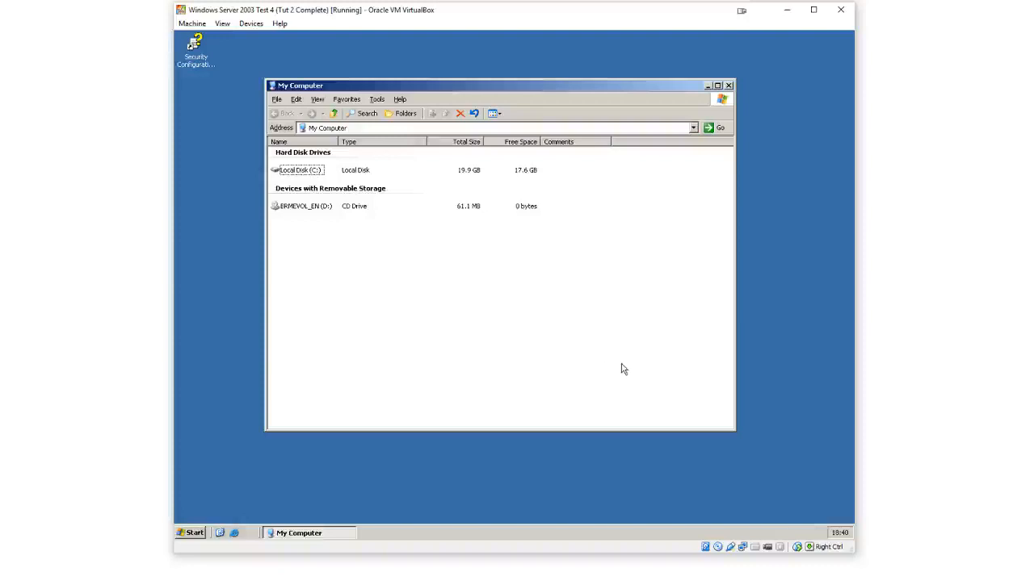
Open the Windows Server 2003 Test 4 machine's settings in VirtualBox Manager and start adding a shared folder
{"action": "left_click", "coordinate": [648, 555]}
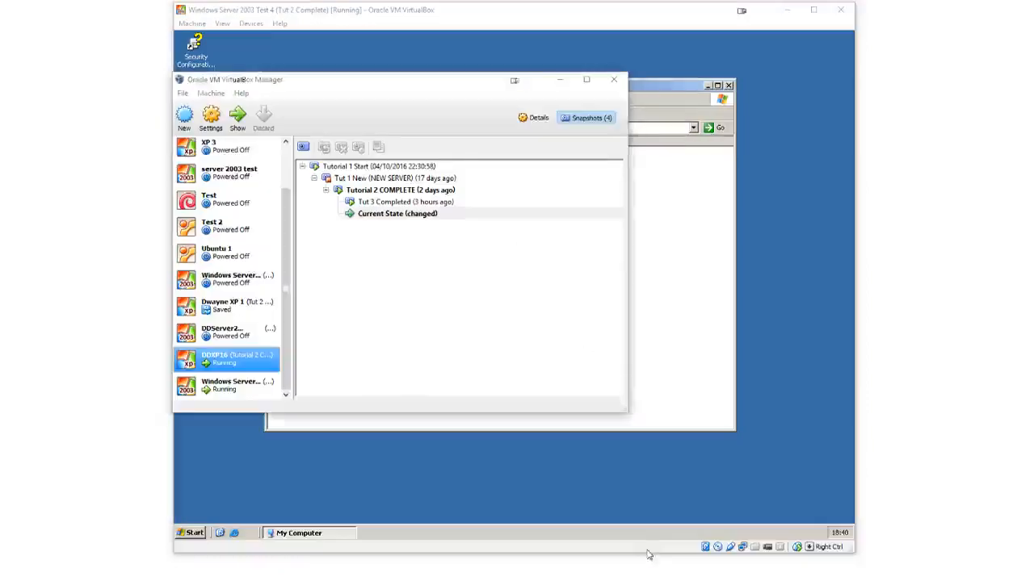
{"action": "left_click_drag", "start_coordinate": [434, 86], "coordinate": [577, 107]}
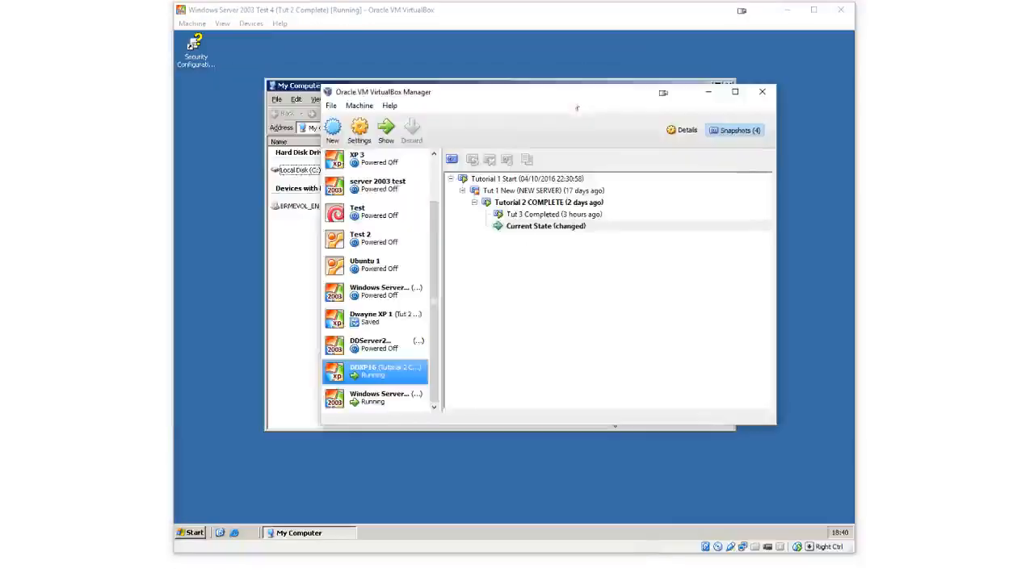
{"action": "right_click", "coordinate": [380, 394]}
{"action": "left_click", "coordinate": [393, 400]}
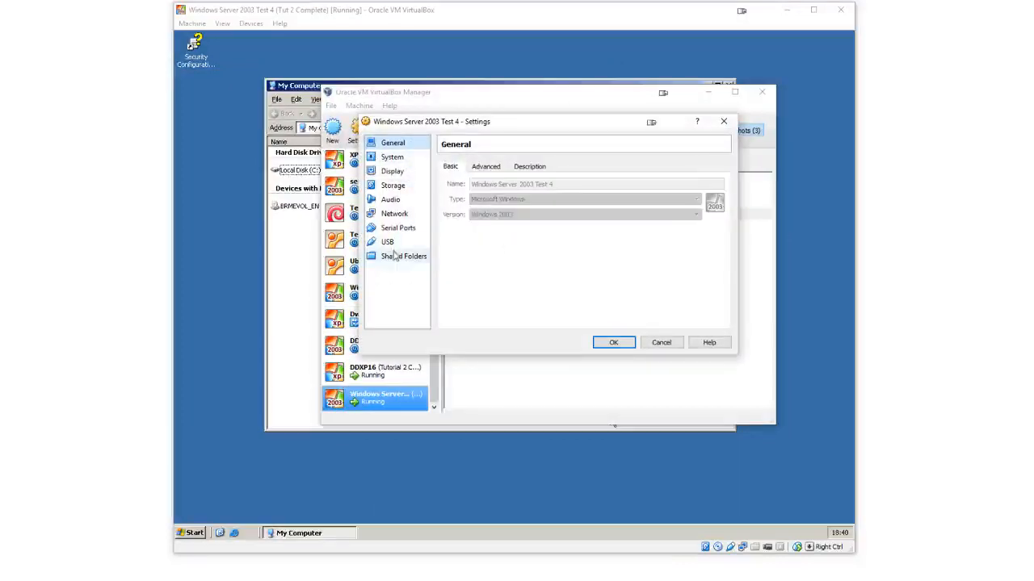
{"action": "left_click", "coordinate": [393, 258]}
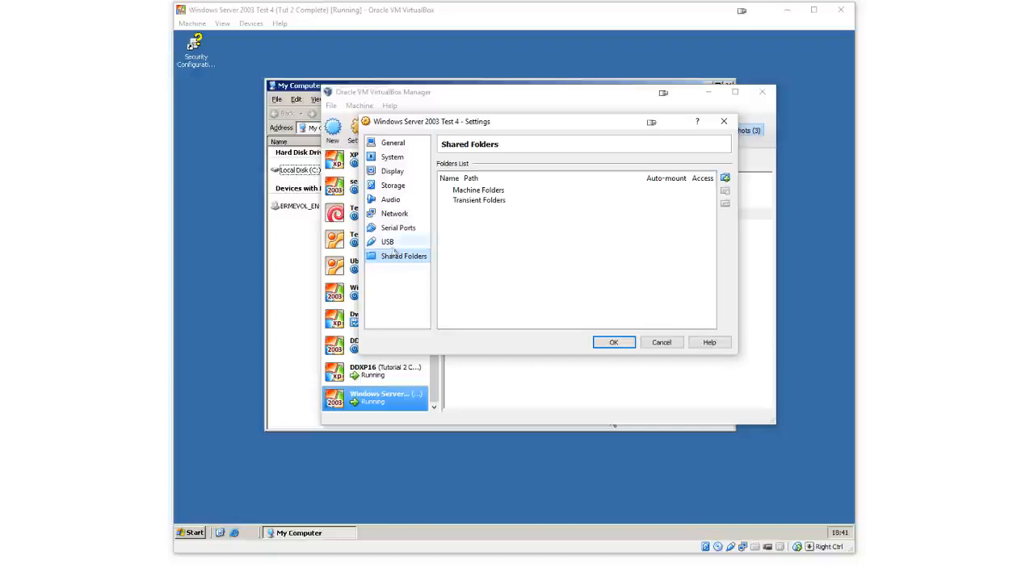
{"action": "left_click", "coordinate": [725, 182]}
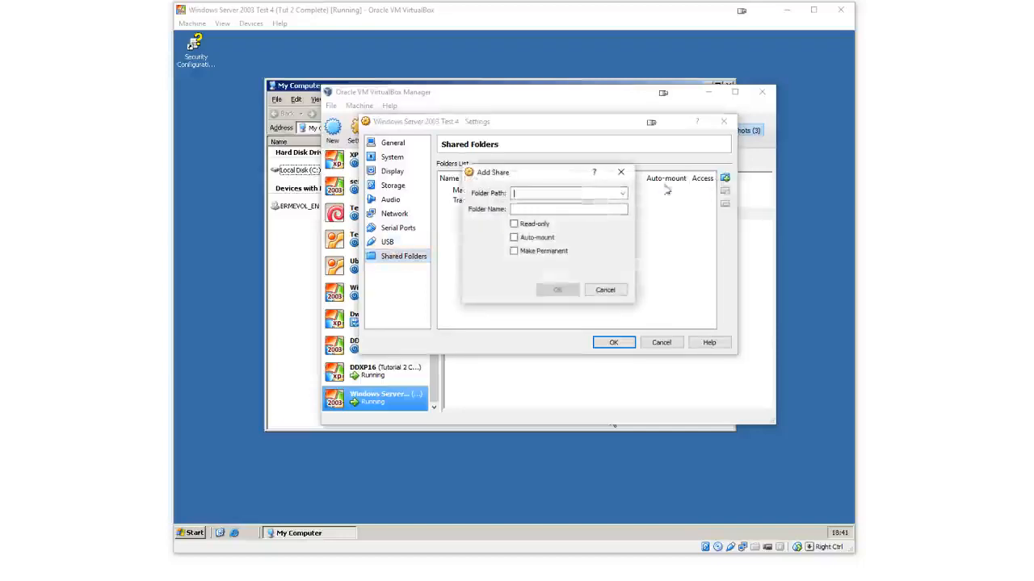
Set the share's folder path to N:\MediaServer, with the folder name MediaServer
{"action": "left_click", "coordinate": [624, 194]}
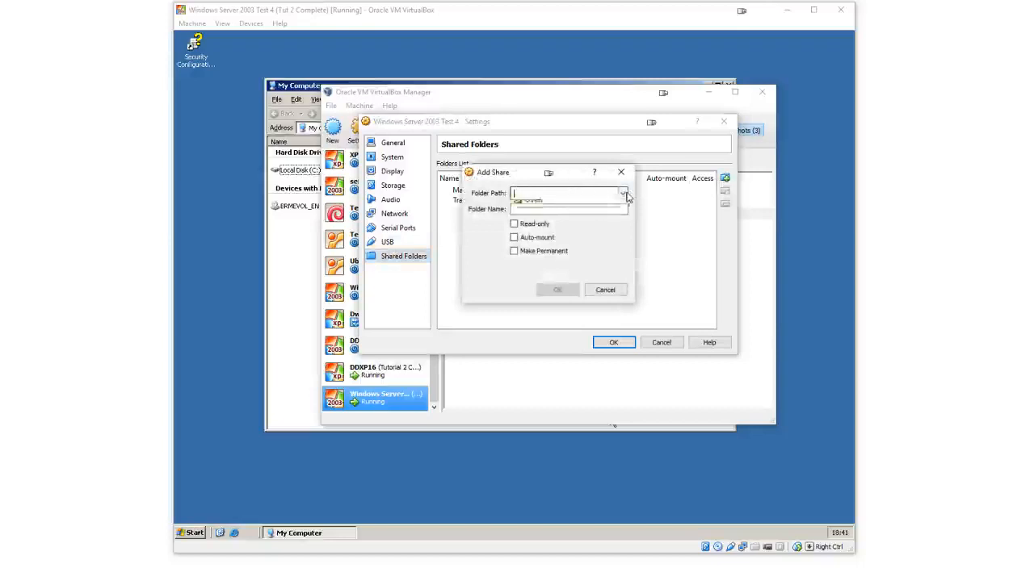
{"action": "left_click", "coordinate": [588, 194]}
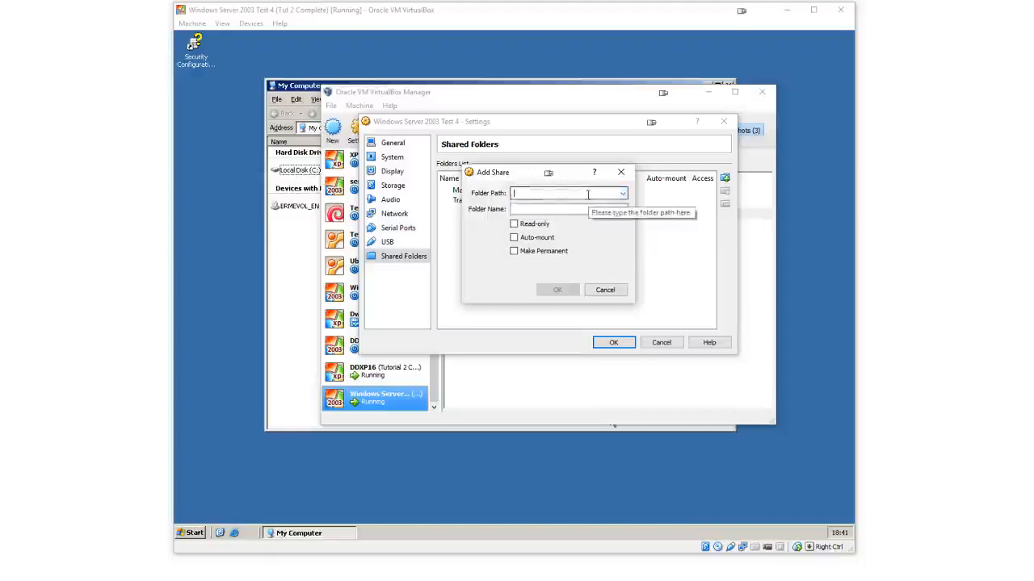
{"action": "type", "text": "N:\\"}
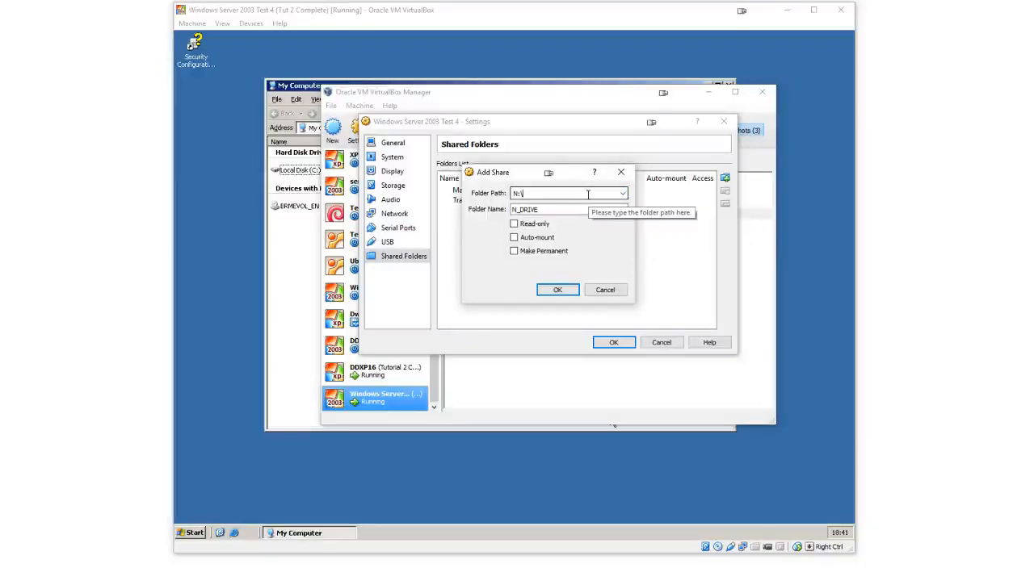
{"action": "type", "text": "Server"}
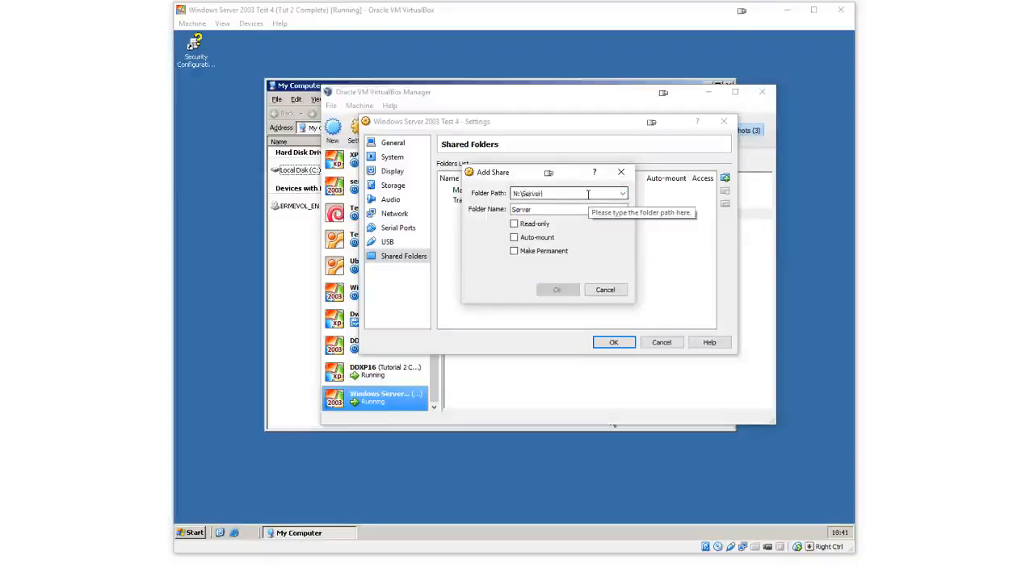
{"action": "left_click", "coordinate": [854, 292]}
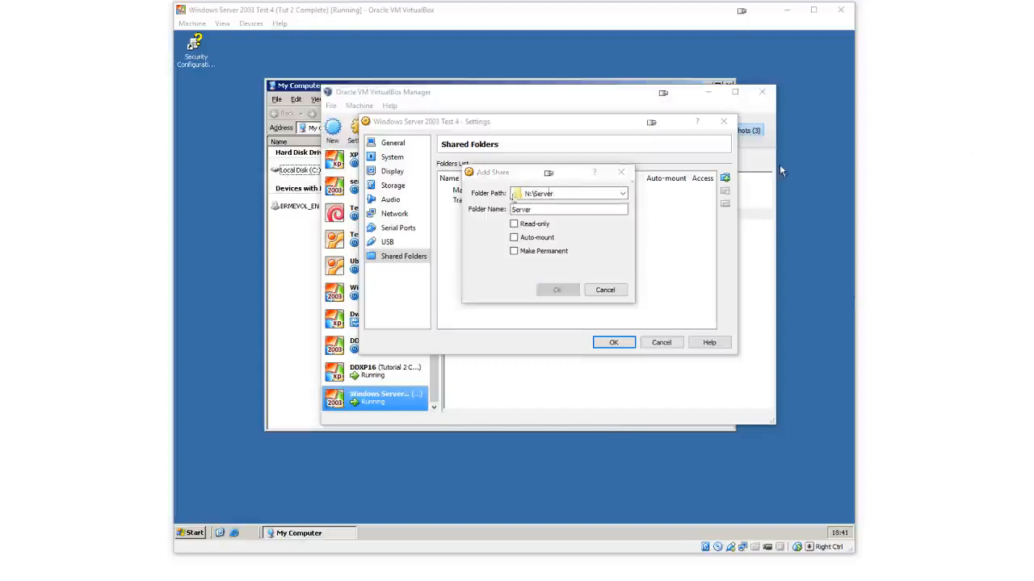
{"action": "left_click_drag", "start_coordinate": [555, 194], "coordinate": [521, 194]}
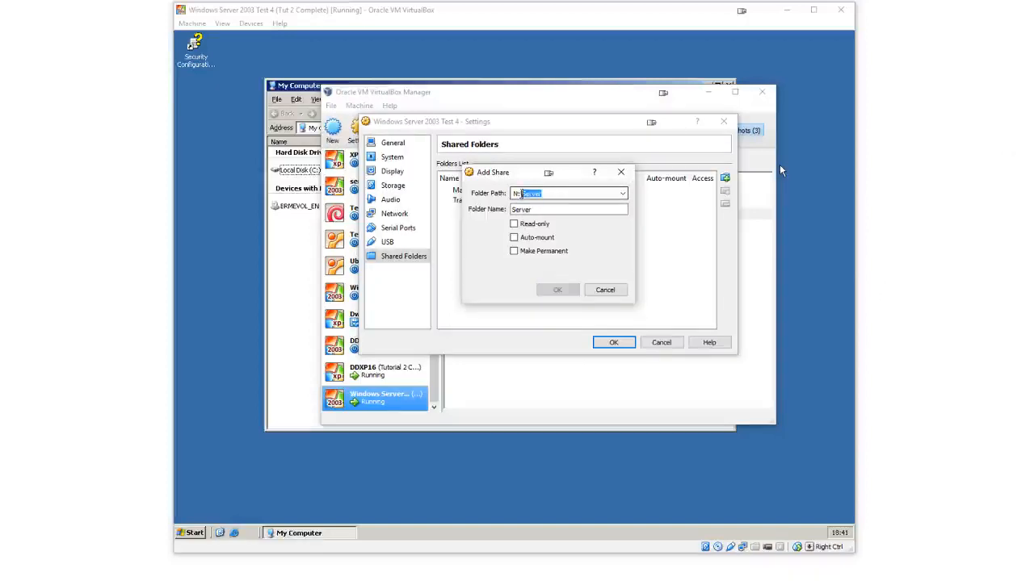
{"action": "type", "text": "mn"}
{"action": "key", "text": "BackSpace"}
{"action": "key", "text": "BackSpace"}
{"action": "type", "text": "MediaServer"}
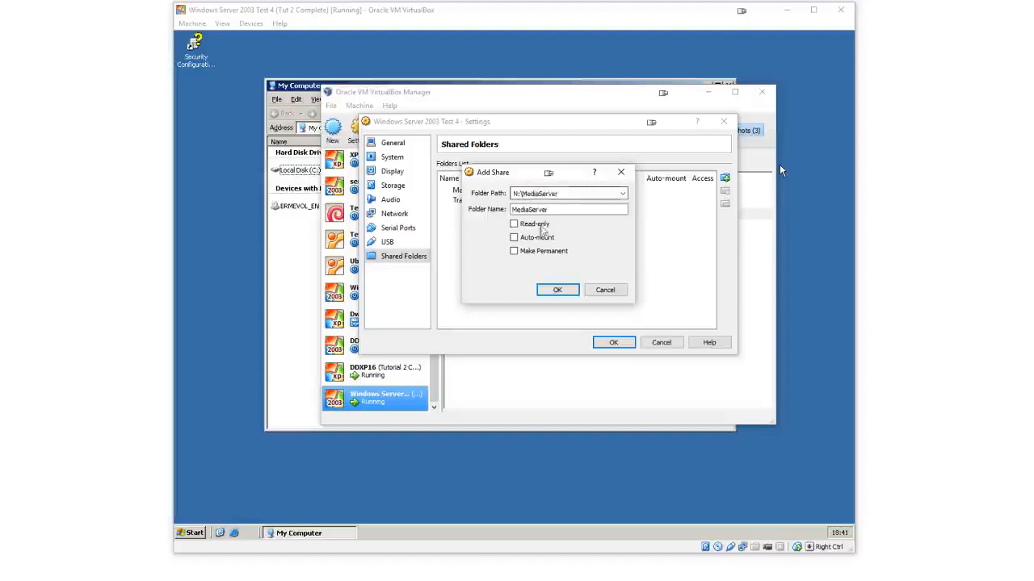
Enable Auto-mount and Make Permanent for the share, then confirm the share and the machine settings
{"action": "left_click", "coordinate": [539, 237]}
{"action": "left_click", "coordinate": [543, 252]}
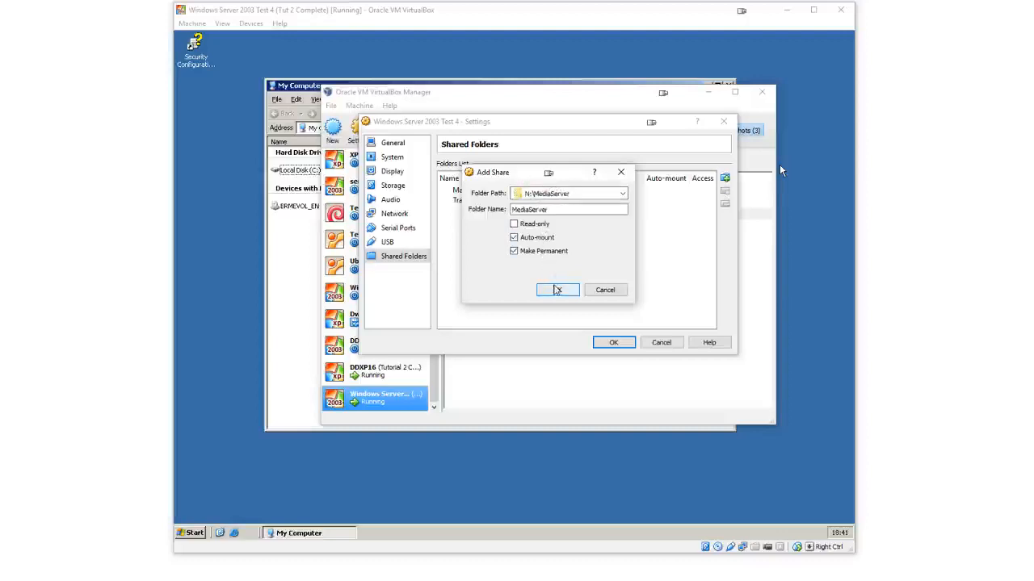
{"action": "left_click", "coordinate": [557, 290]}
{"action": "left_click", "coordinate": [614, 342]}
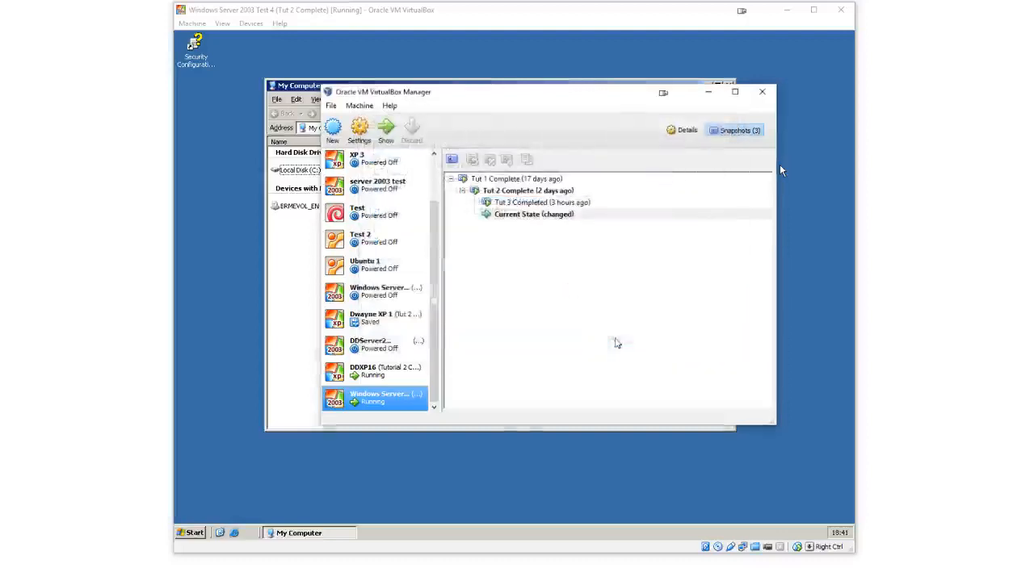
Return to the virtual machine and refresh the My Computer window
{"action": "left_click", "coordinate": [779, 164]}
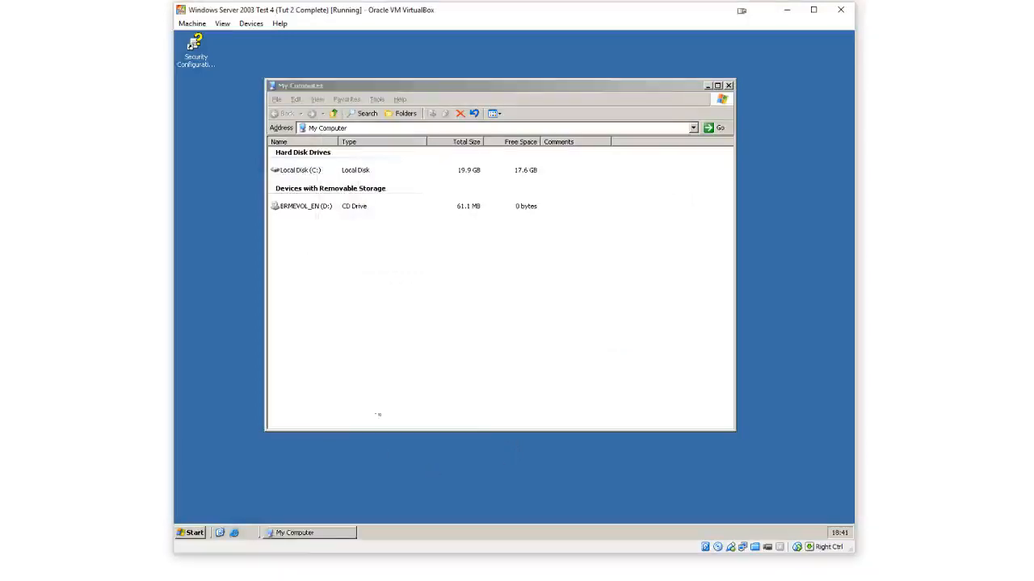
{"action": "right_click", "coordinate": [384, 350]}
{"action": "left_click", "coordinate": [426, 386]}
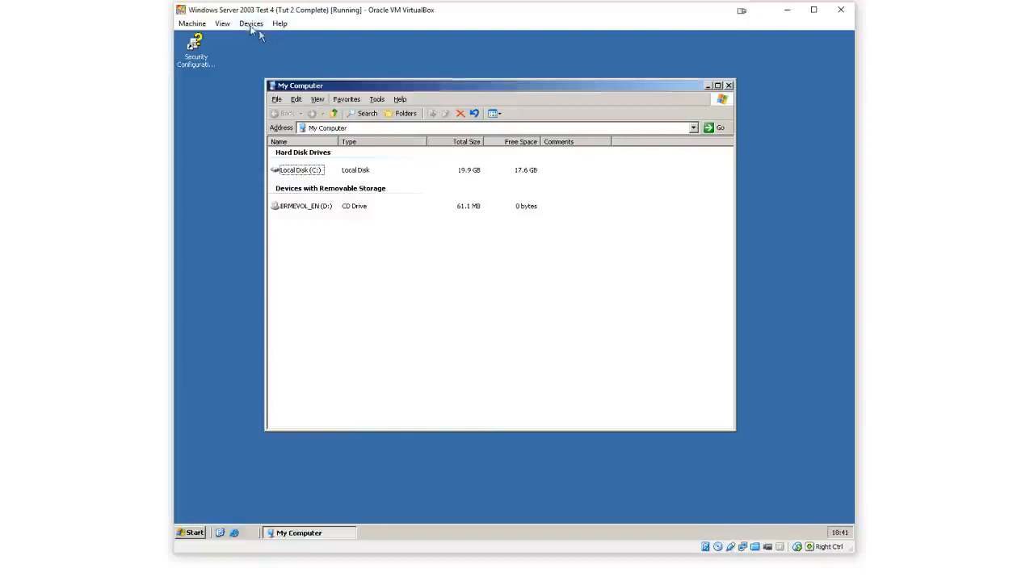
Insert the Guest Additions CD image into the virtual machine
{"action": "left_click_drag", "start_coordinate": [313, 88], "coordinate": [321, 77]}
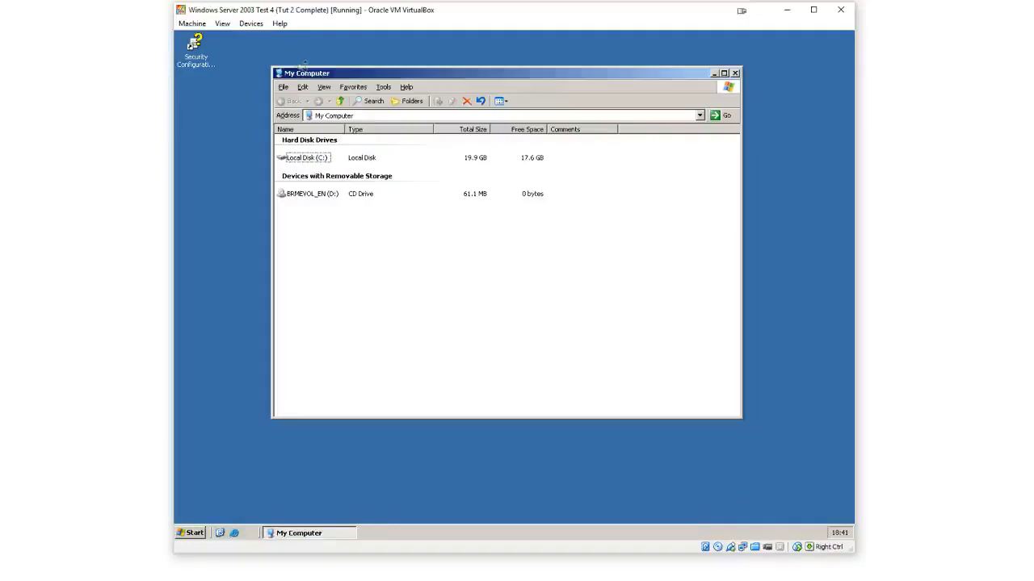
{"action": "left_click", "coordinate": [255, 25]}
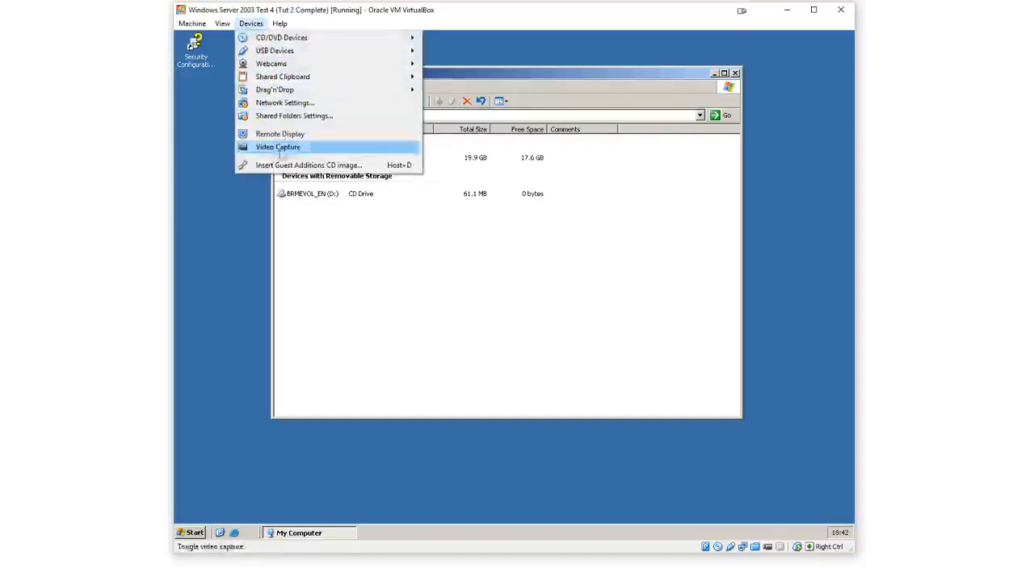
{"action": "left_click", "coordinate": [284, 176]}
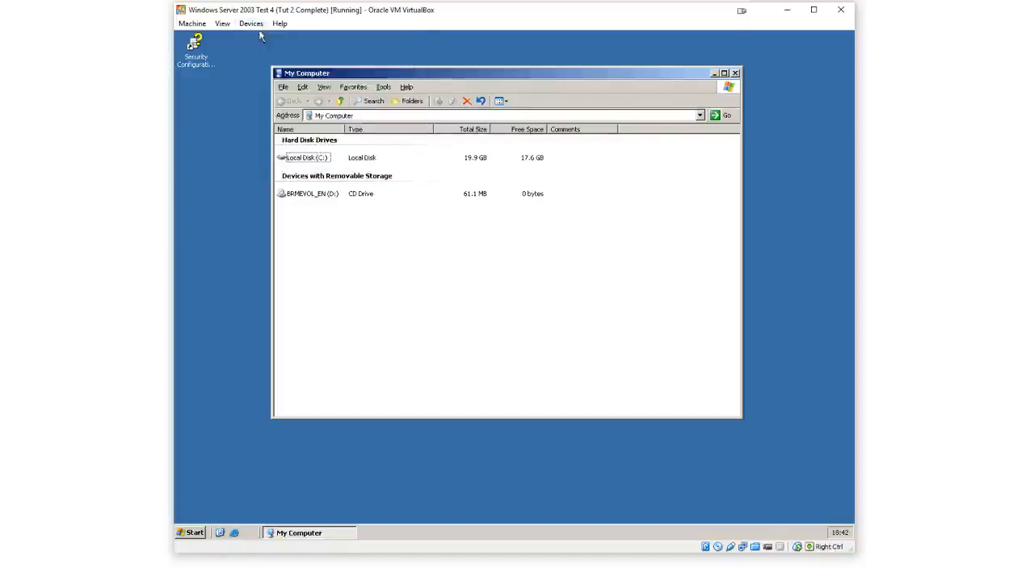
Launch VBoxWindowsAdditions.exe from the CD drive, then quit its setup wizard
{"action": "double_click", "coordinate": [323, 194]}
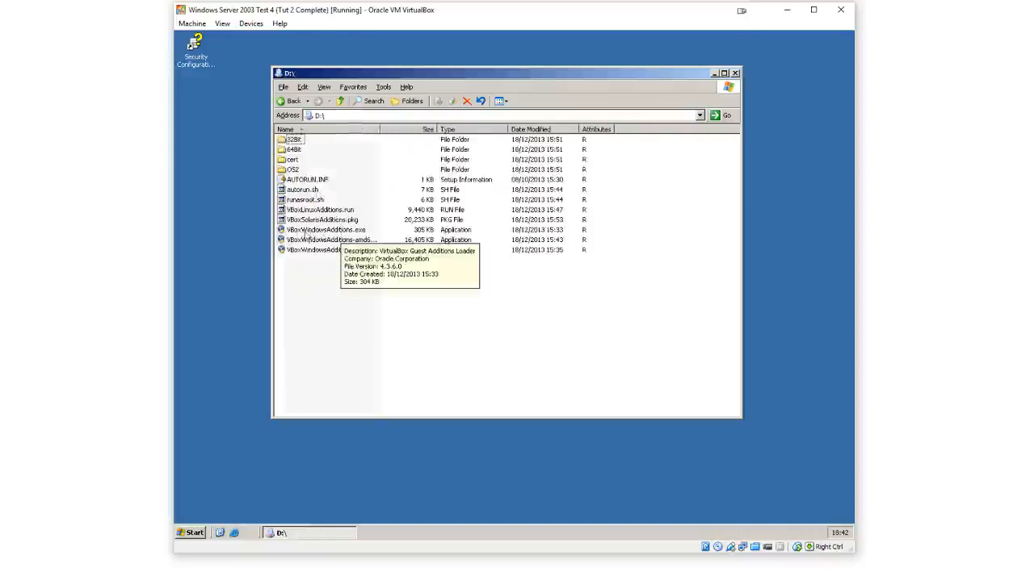
{"action": "double_click", "coordinate": [320, 234]}
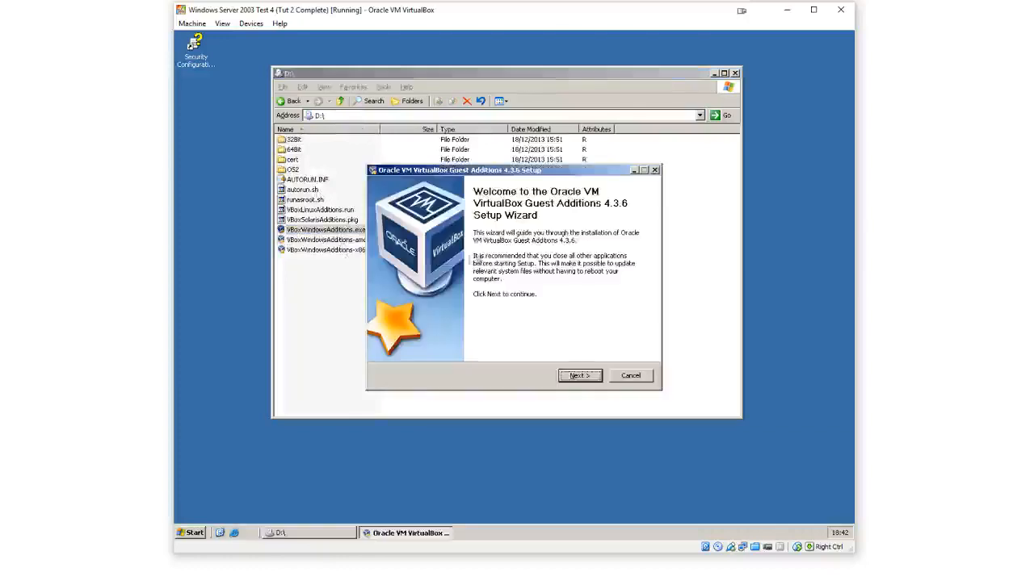
{"action": "left_click", "coordinate": [631, 375]}
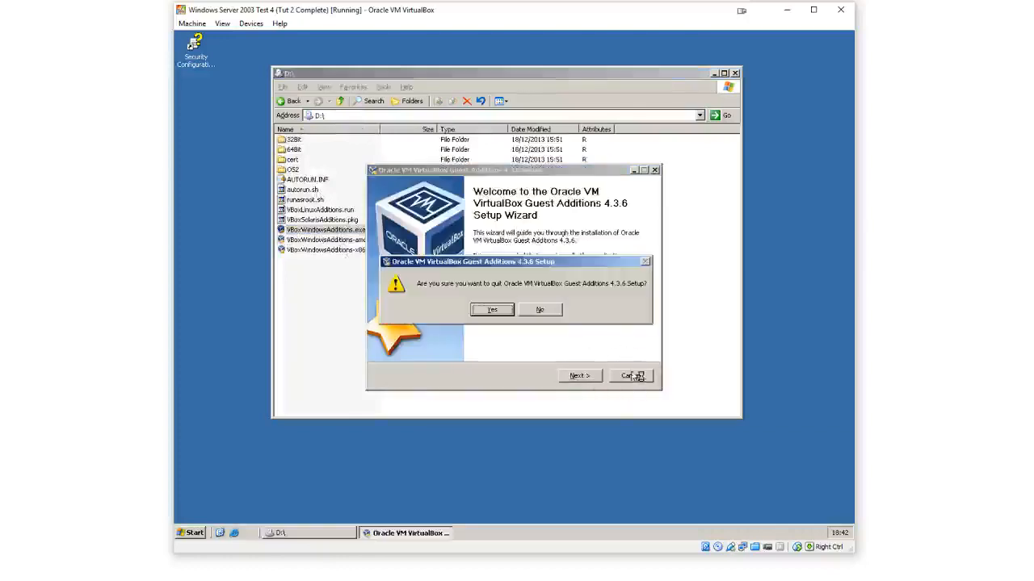
{"action": "left_click", "coordinate": [492, 314]}
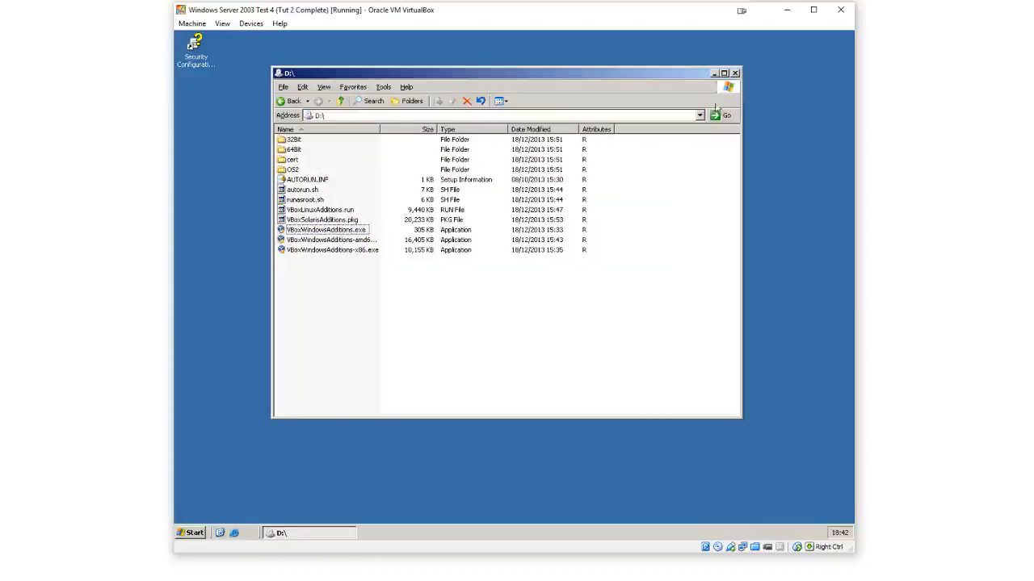
Close the CD drive window and reopen My Computer from the Start menu
{"action": "left_click", "coordinate": [735, 73]}
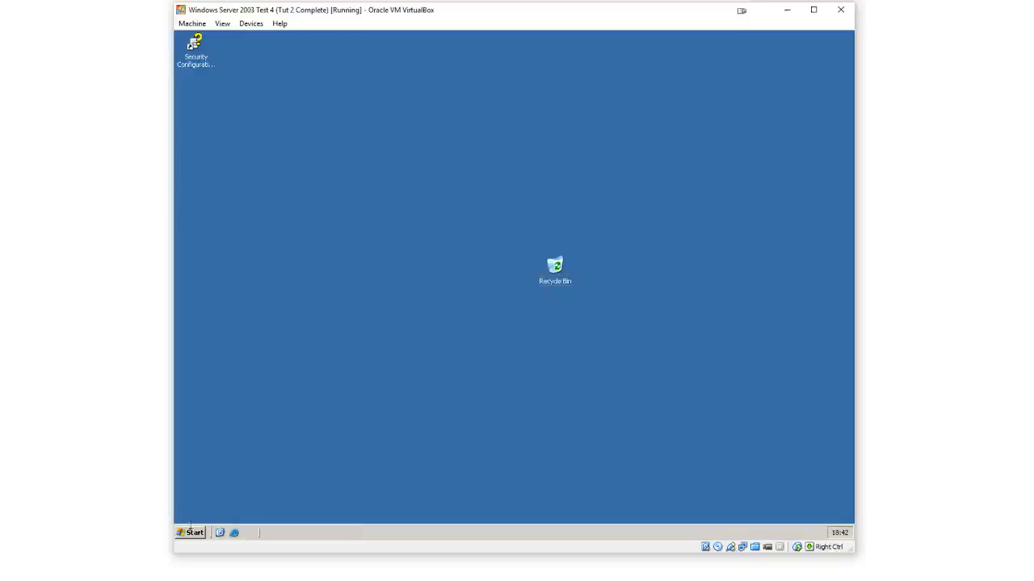
{"action": "left_click", "coordinate": [188, 534]}
{"action": "left_click", "coordinate": [343, 299]}
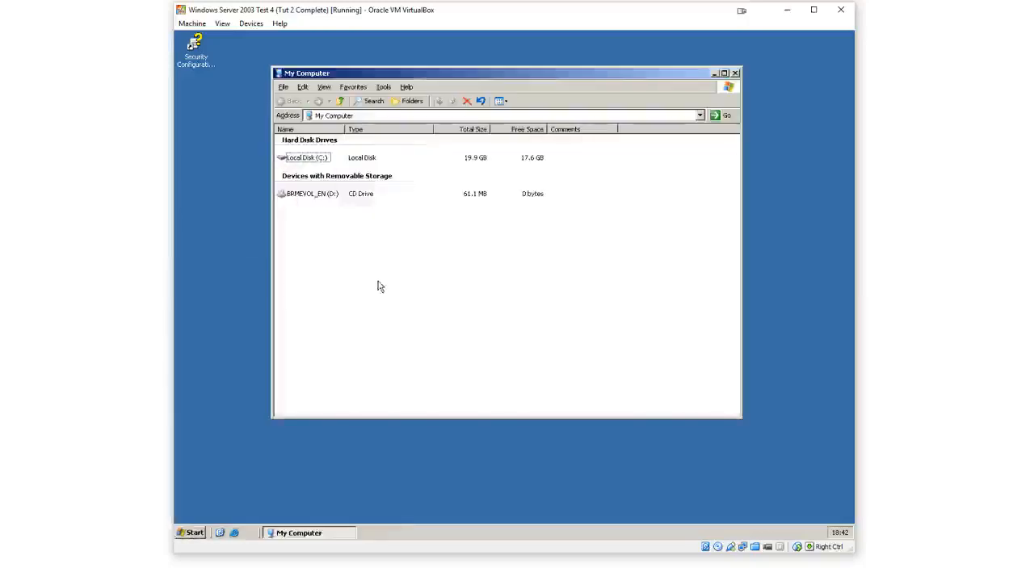
Restart Windows with the shutdown reason Hardware: Maintenance (Planned)
{"action": "left_click", "coordinate": [190, 533]}
{"action": "left_click", "coordinate": [373, 512]}
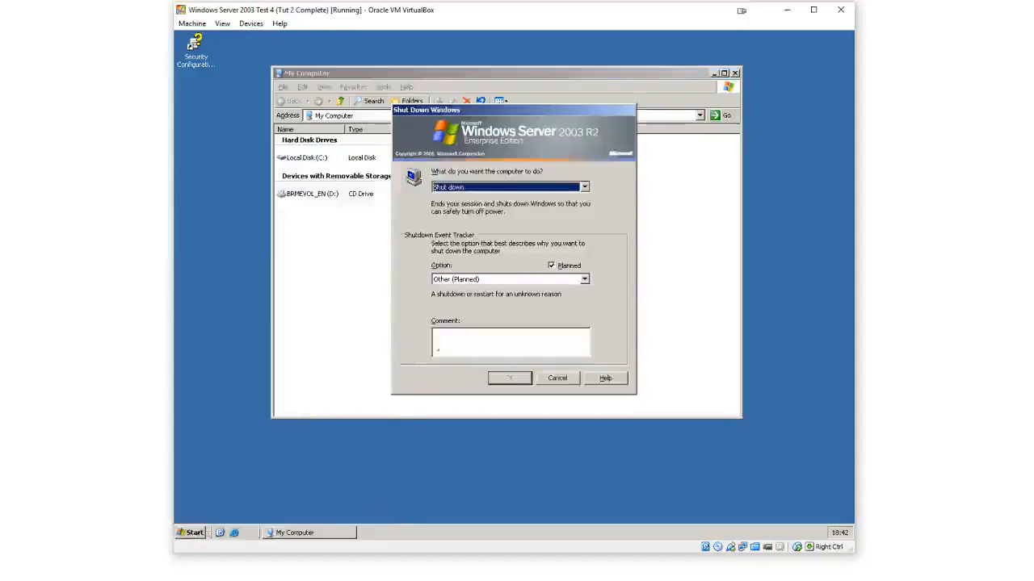
{"action": "left_click", "coordinate": [519, 188]}
{"action": "left_click", "coordinate": [510, 218]}
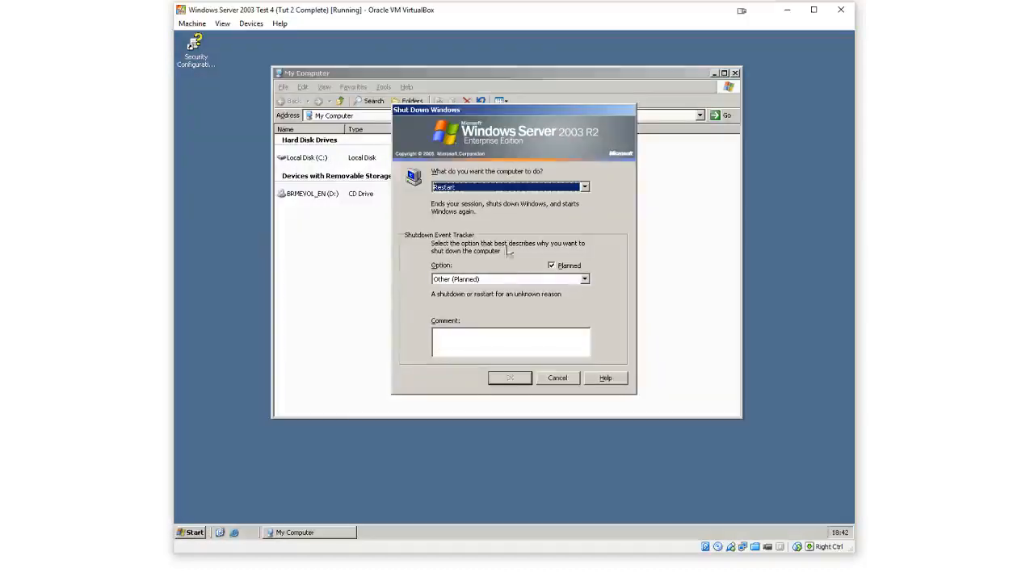
{"action": "left_click", "coordinate": [505, 278]}
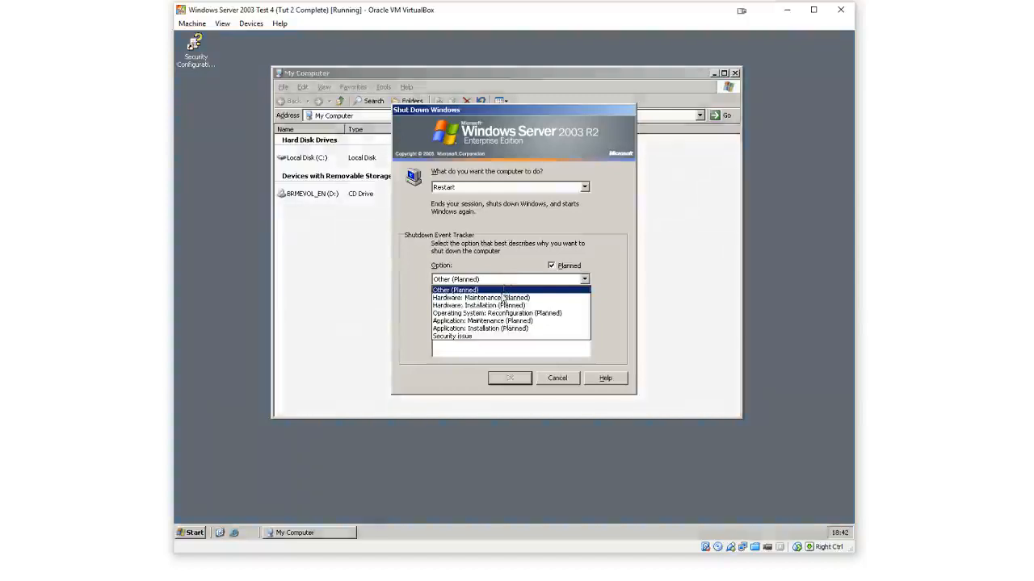
{"action": "left_click", "coordinate": [502, 298]}
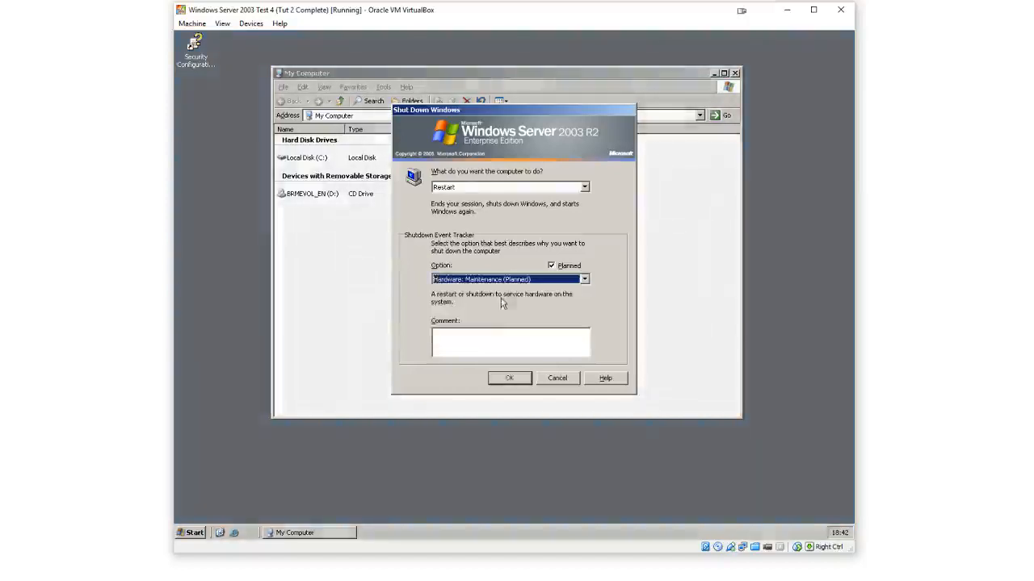
{"action": "left_click", "coordinate": [510, 378]}
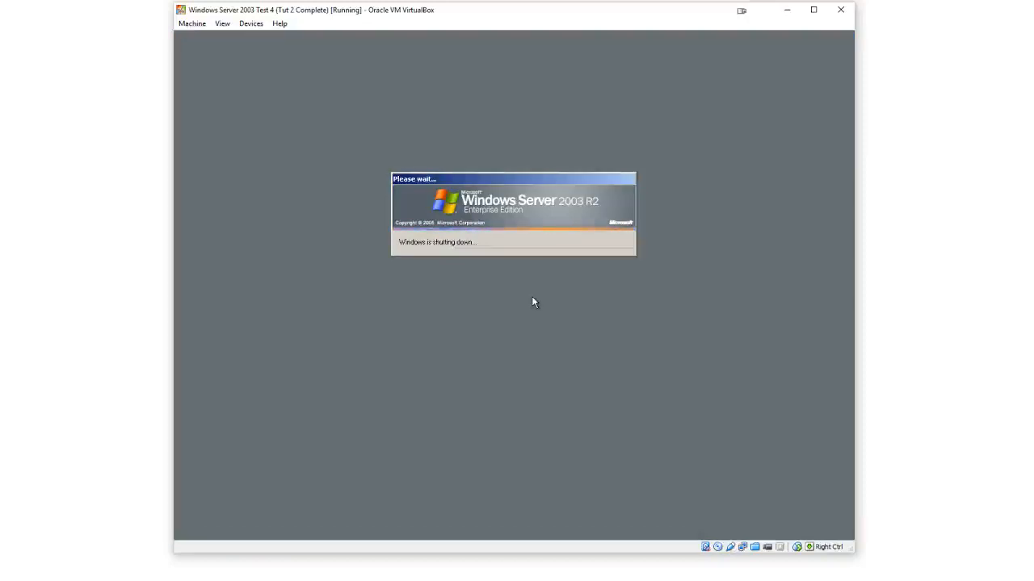
Switch to the DDXP16 (Tutorial 2 COMPLETE) virtual machine window
{"action": "left_click", "coordinate": [730, 580]}
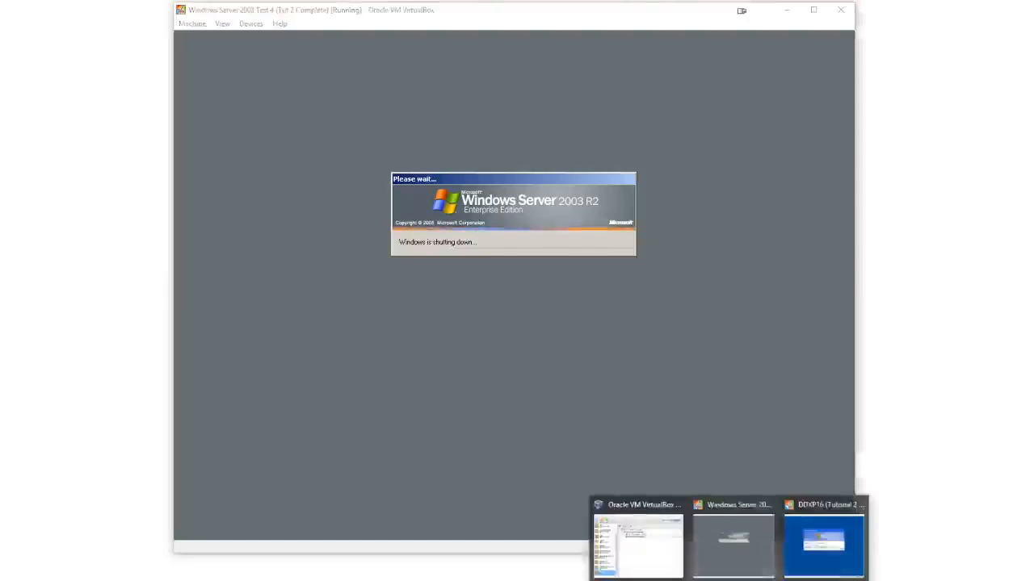
{"action": "left_click", "coordinate": [824, 541]}
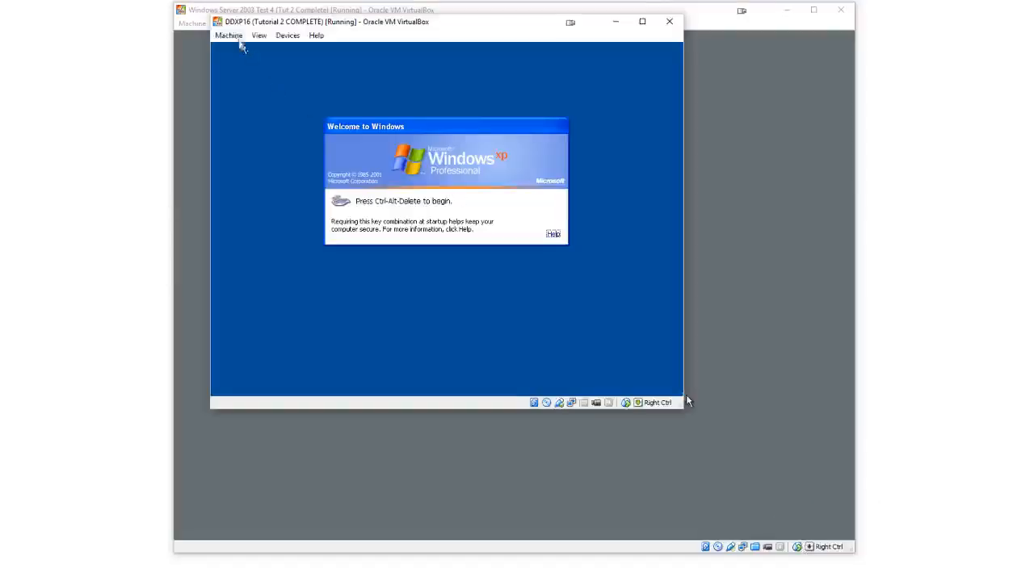
Try sending Ctrl-Alt-Del to the XP guest and move the Welcome to Windows dialog upward
{"action": "left_click", "coordinate": [230, 36]}
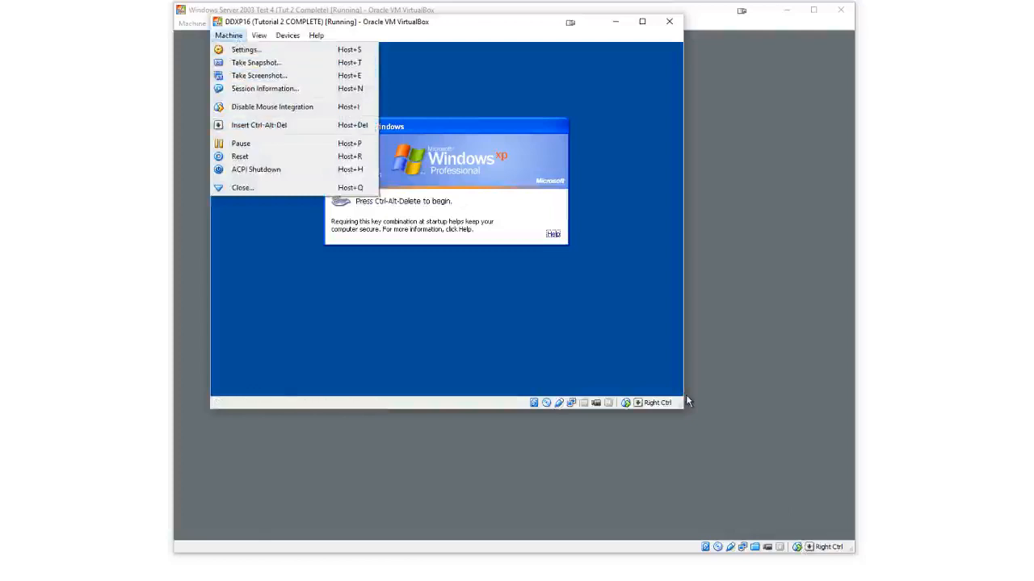
{"action": "left_click", "coordinate": [258, 126]}
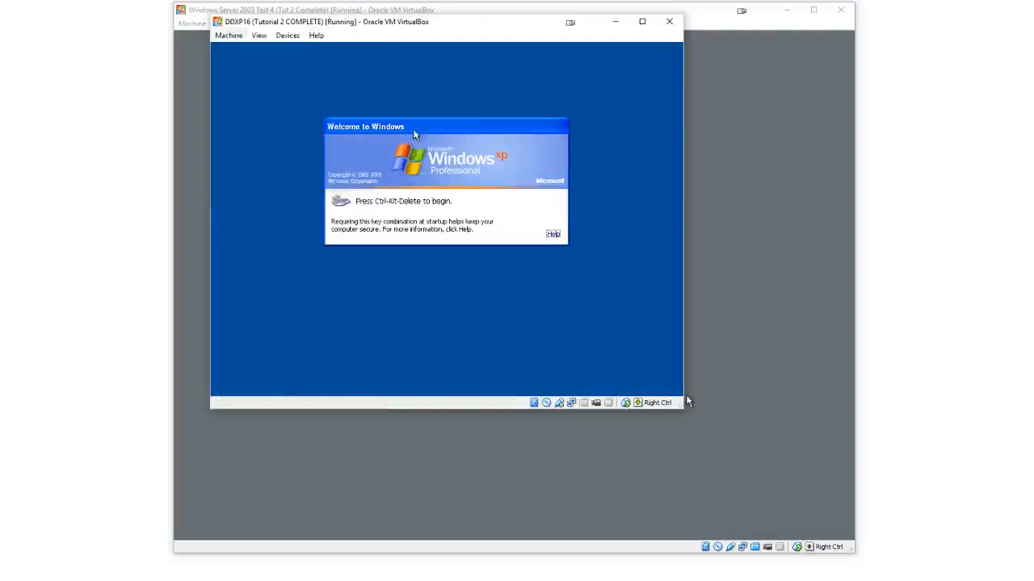
{"action": "left_click_drag", "start_coordinate": [412, 129], "coordinate": [415, 114]}
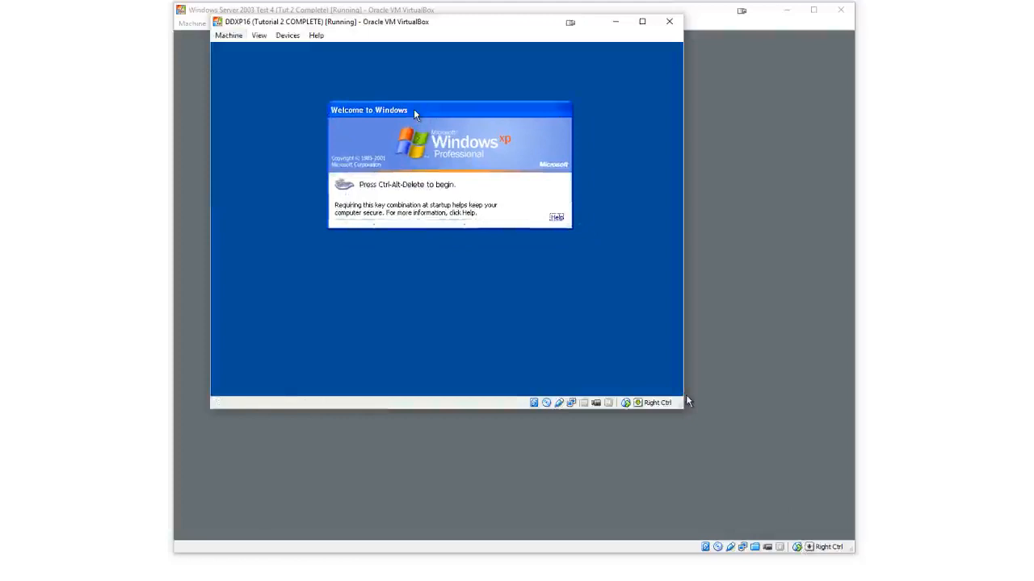
{"action": "left_click_drag", "start_coordinate": [414, 115], "coordinate": [372, 95]}
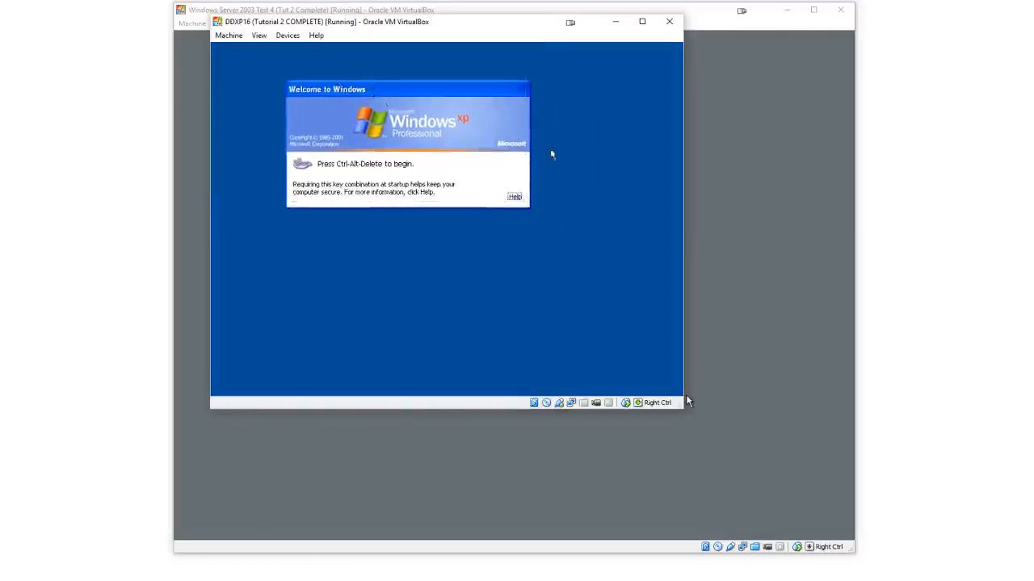
Switch to VirtualBox Manager, open the DDXP16 machine's settings and start adding a new shared folder
{"action": "left_click", "coordinate": [697, 575]}
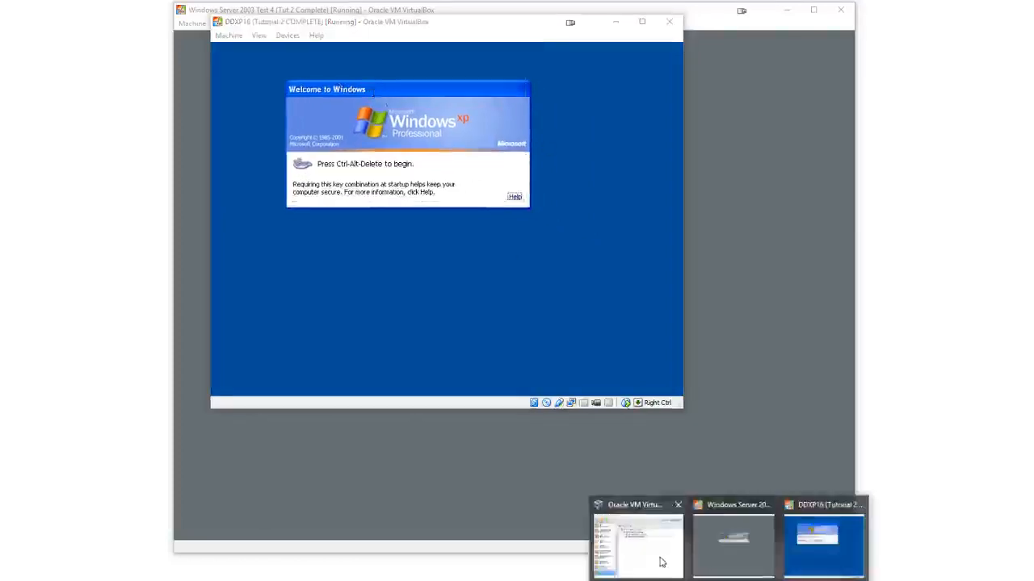
{"action": "left_click", "coordinate": [662, 557]}
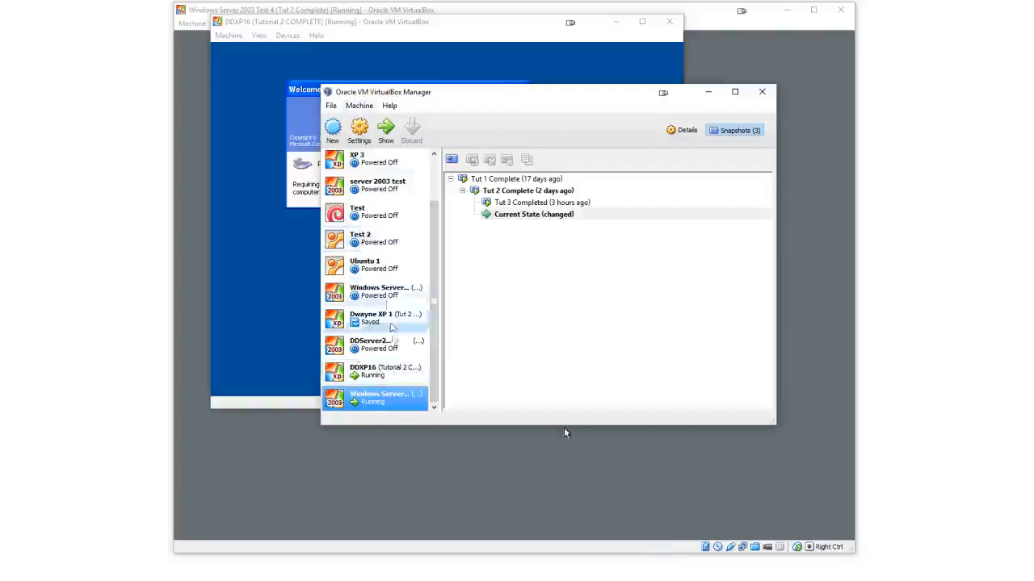
{"action": "left_click", "coordinate": [382, 369]}
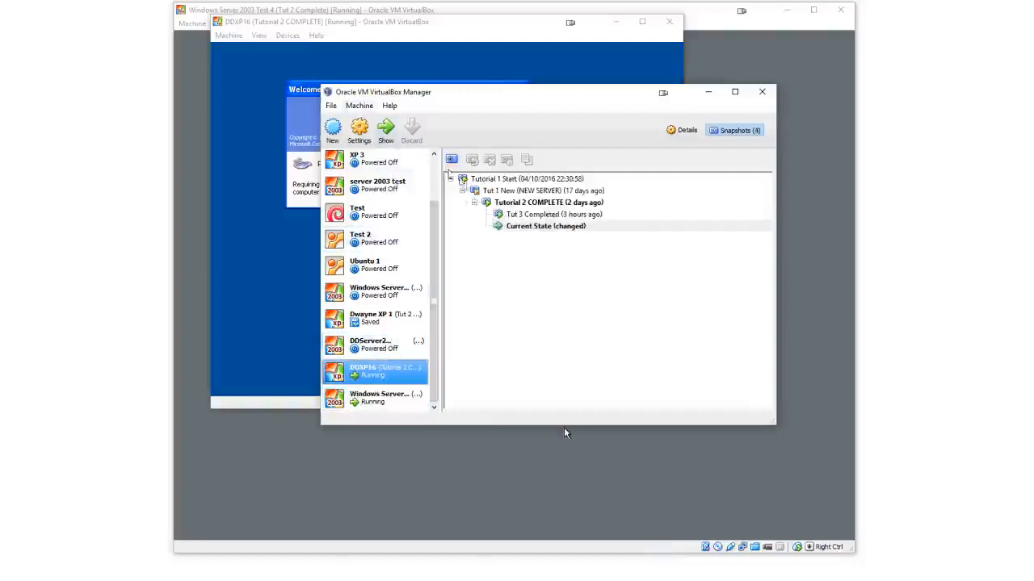
{"action": "right_click", "coordinate": [404, 377]}
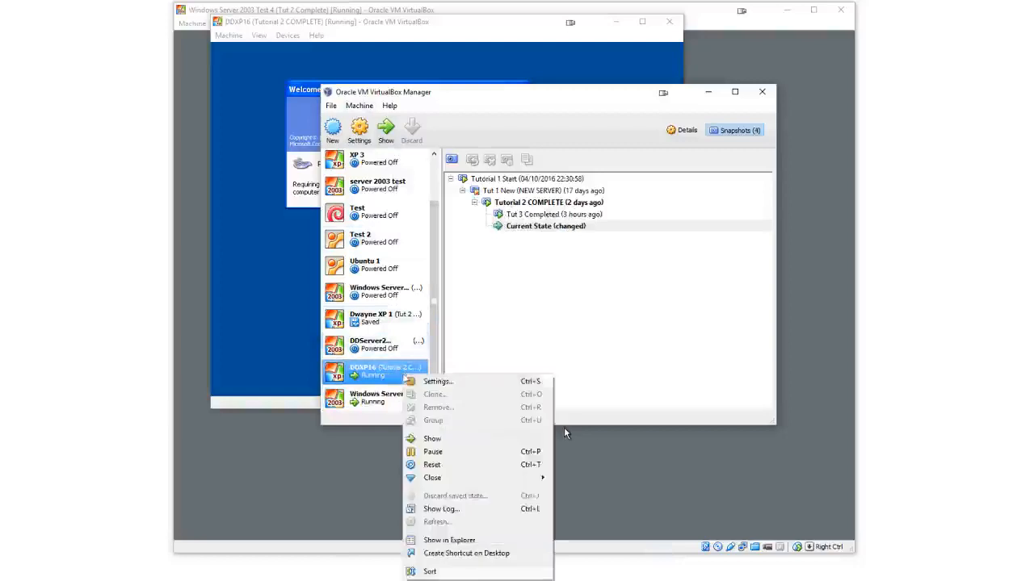
{"action": "left_click", "coordinate": [428, 380]}
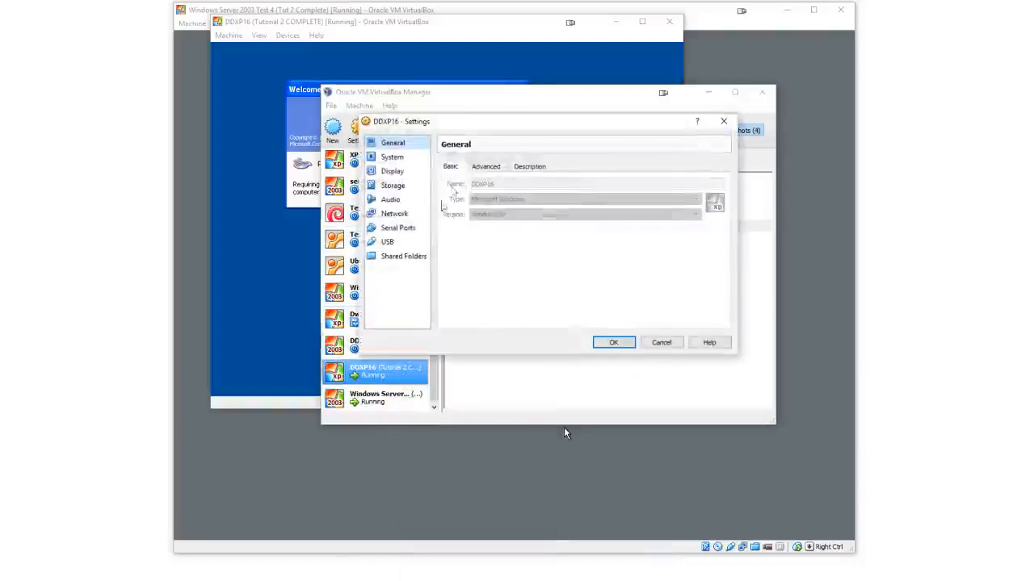
{"action": "left_click", "coordinate": [407, 262]}
{"action": "left_click", "coordinate": [725, 178]}
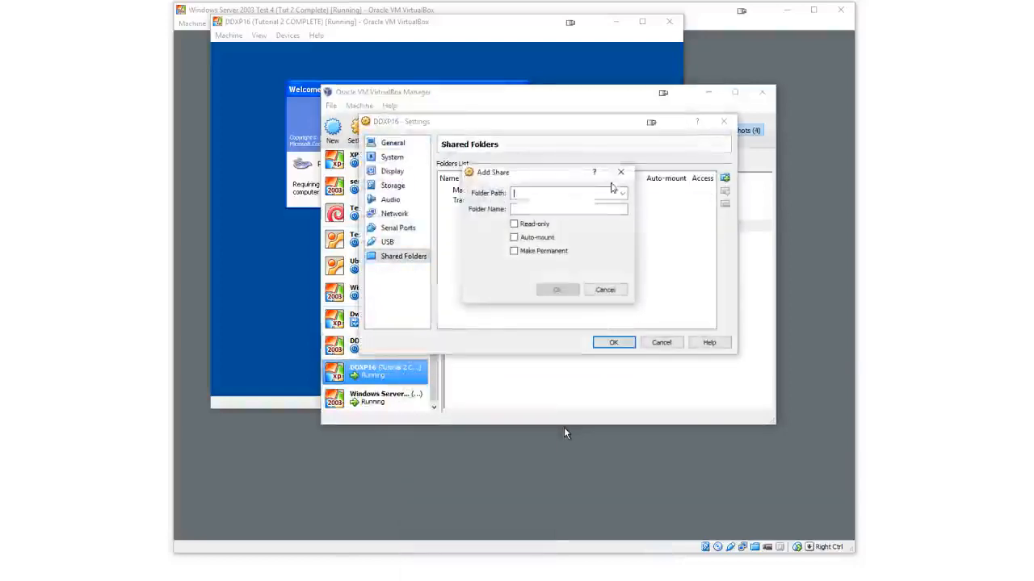
Set the share's folder path to N:\MediaServer, enable Auto-mount and Make Permanent, and save the settings
{"action": "type", "text": "N:\\\\"}
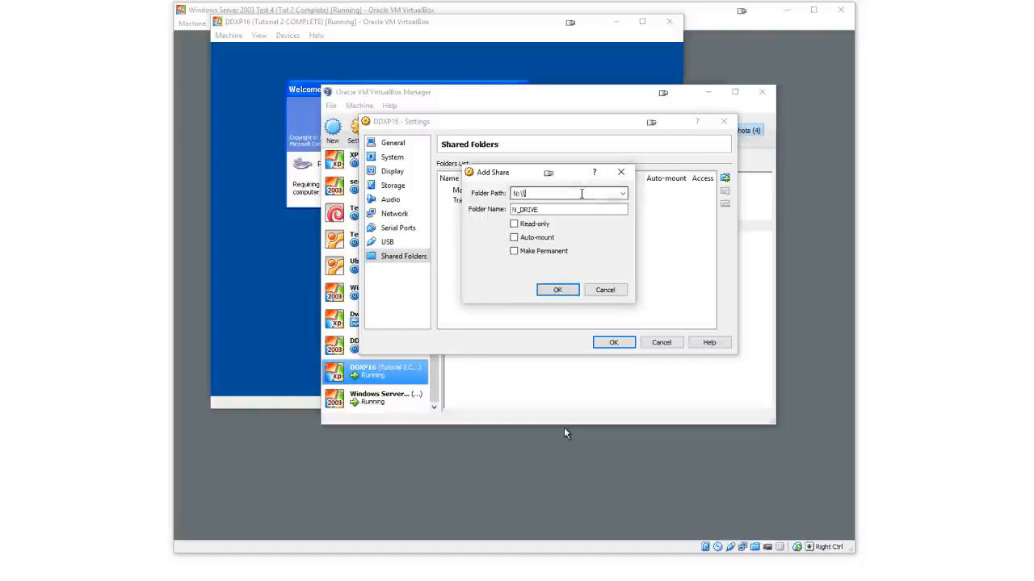
{"action": "type", "text": "mediaServer"}
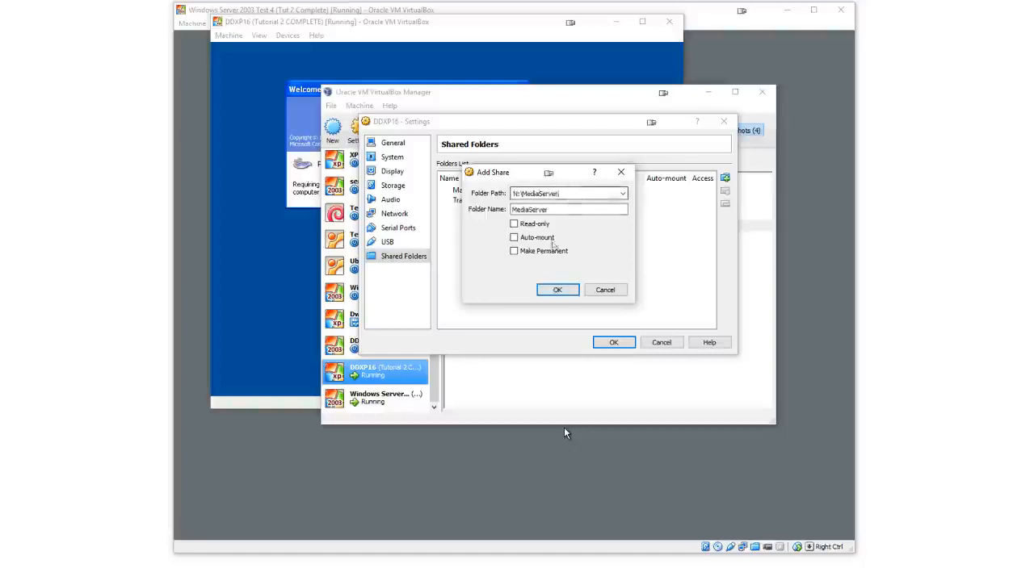
{"action": "left_click", "coordinate": [562, 207]}
{"action": "left_click", "coordinate": [548, 238]}
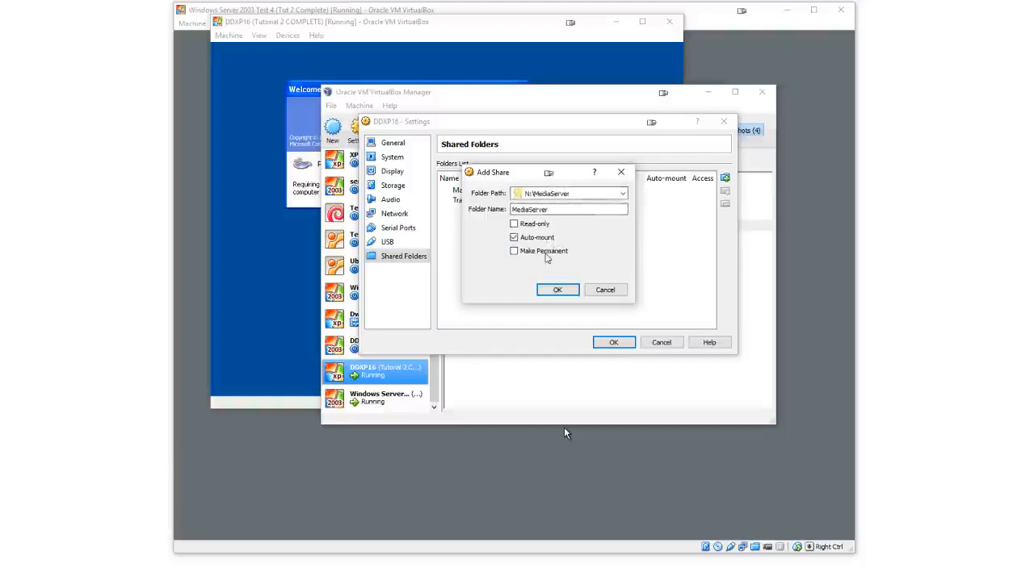
{"action": "left_click", "coordinate": [547, 251]}
{"action": "left_click", "coordinate": [582, 194]}
{"action": "left_click", "coordinate": [565, 205]}
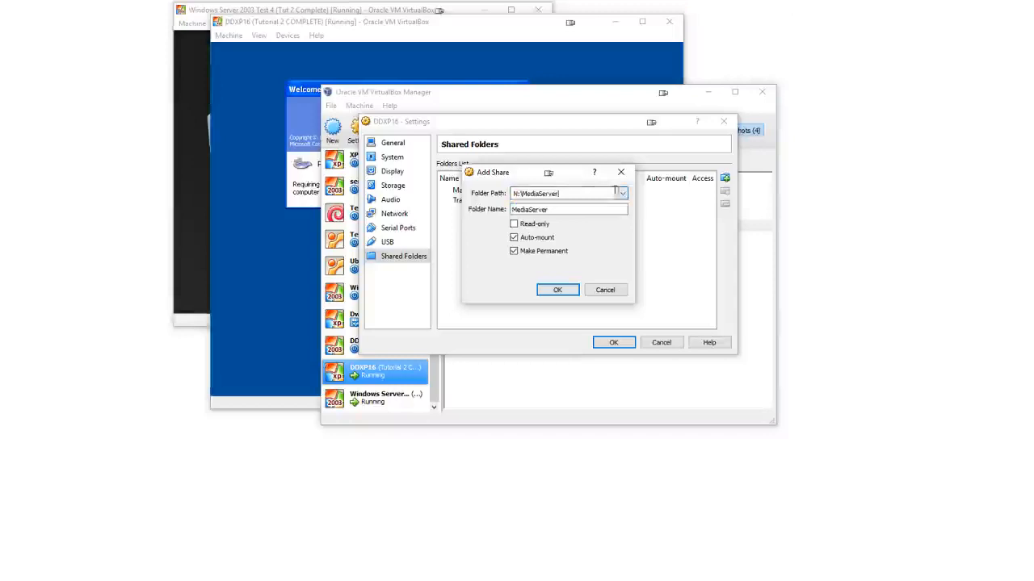
{"action": "left_click", "coordinate": [557, 290]}
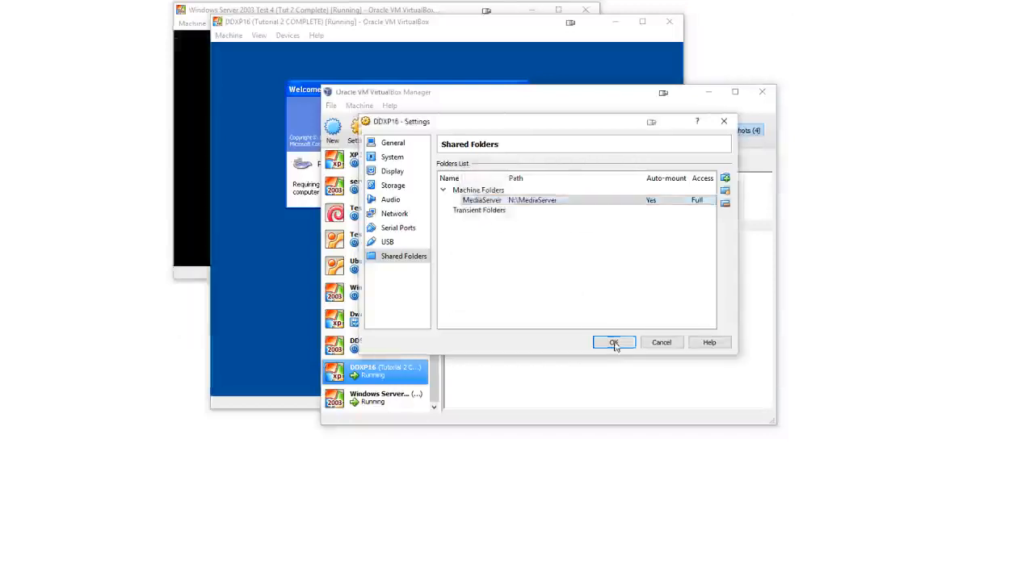
{"action": "left_click", "coordinate": [612, 343]}
Insert the Guest Additions CD image into the DDXP16 virtual machine
{"action": "left_click", "coordinate": [307, 187]}
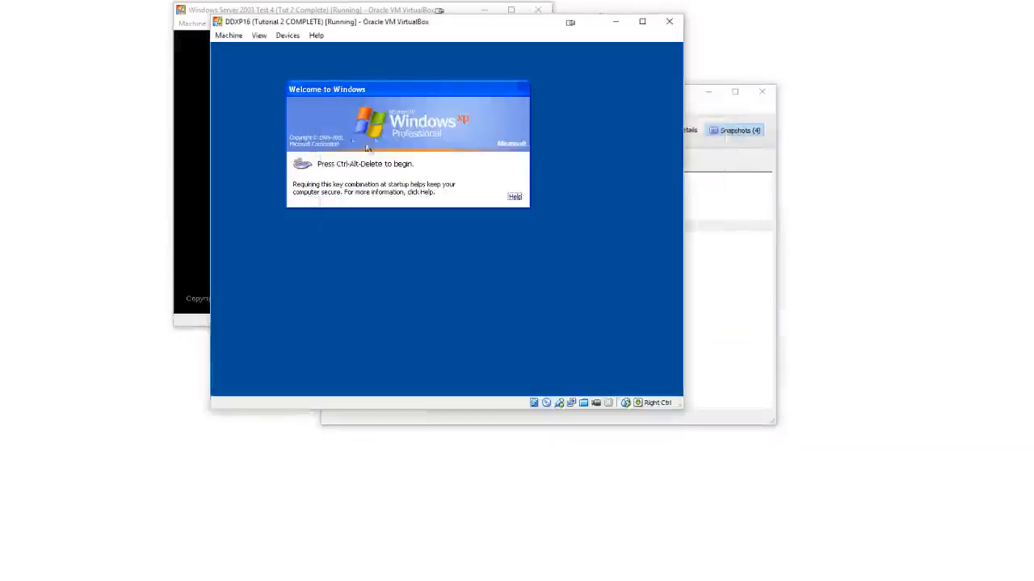
{"action": "left_click", "coordinate": [289, 37]}
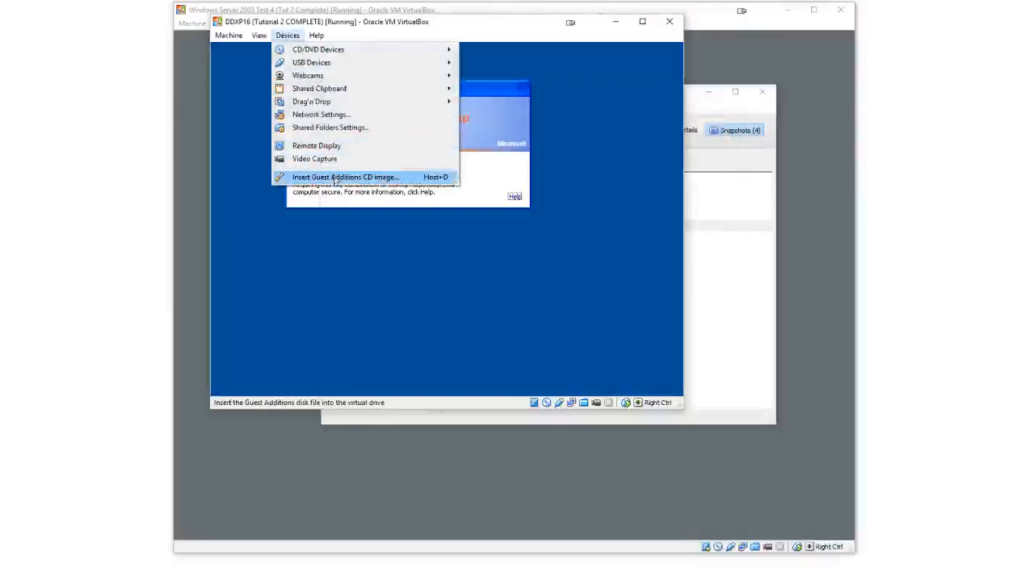
{"action": "left_click", "coordinate": [335, 177]}
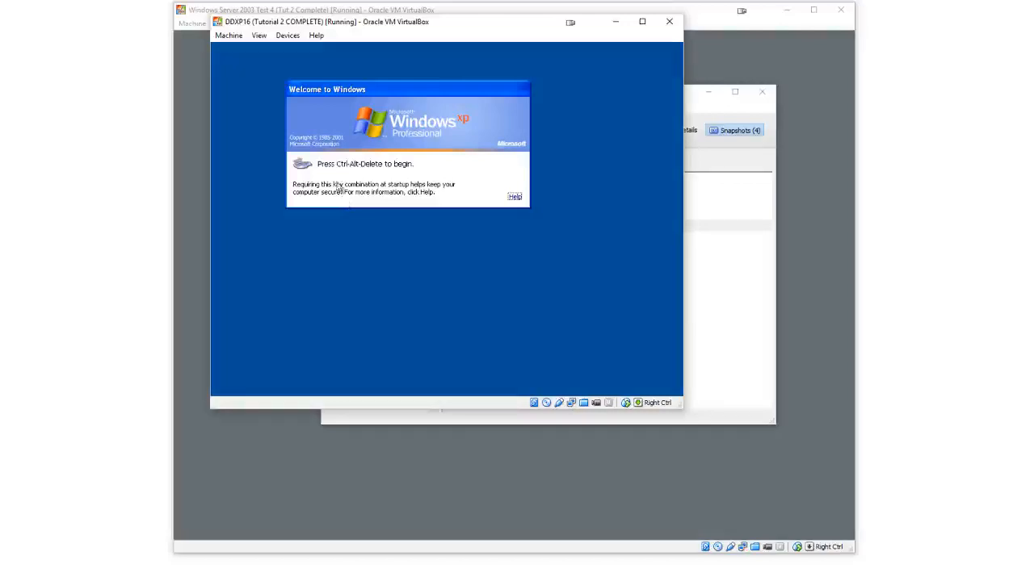
Send Ctrl-Alt-Del to the guest and shut down the DDXP16 virtual machine from the logon dialog
{"action": "left_click", "coordinate": [230, 36]}
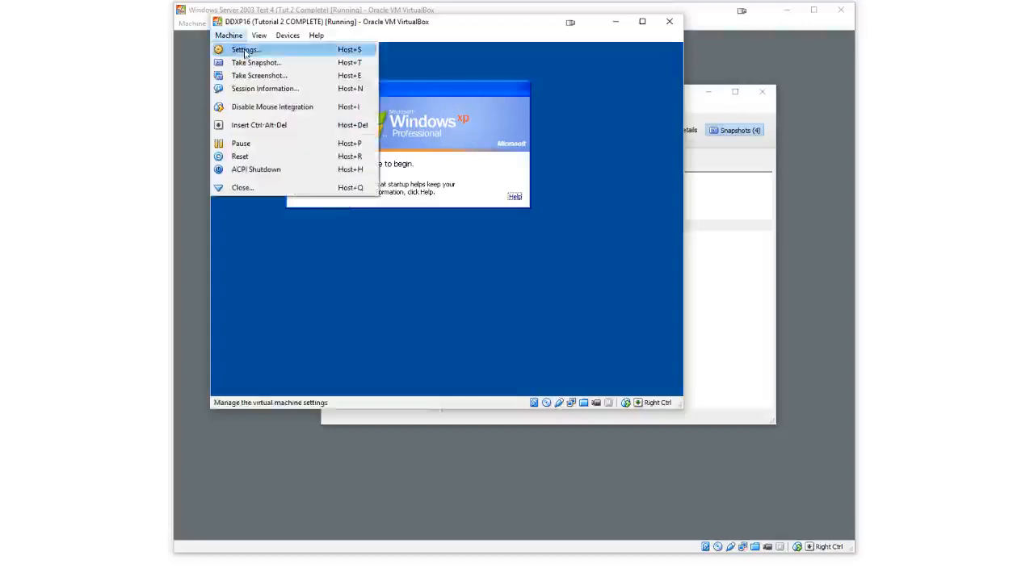
{"action": "left_click", "coordinate": [440, 155]}
{"action": "left_click", "coordinate": [236, 39]}
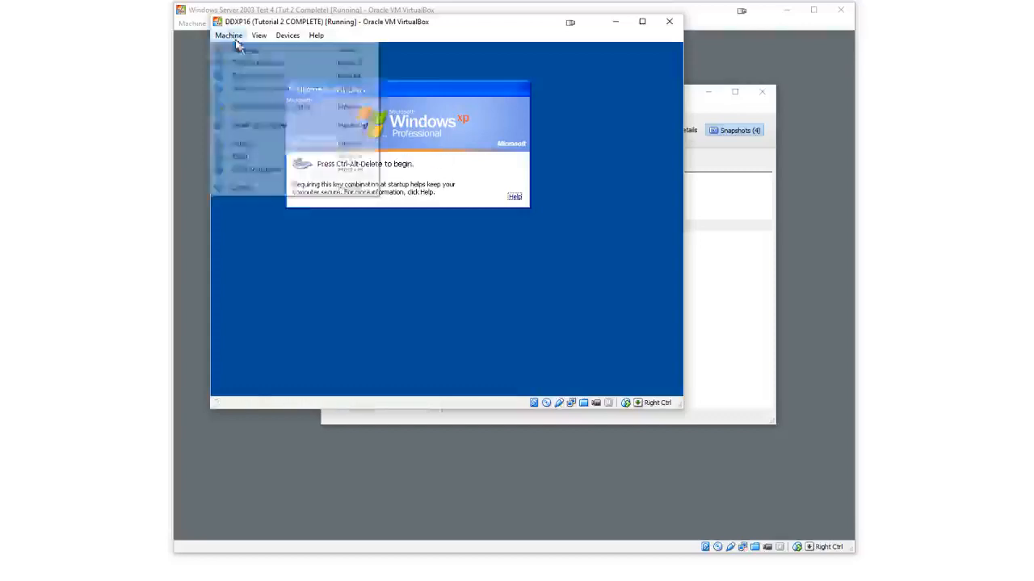
{"action": "left_click", "coordinate": [251, 127]}
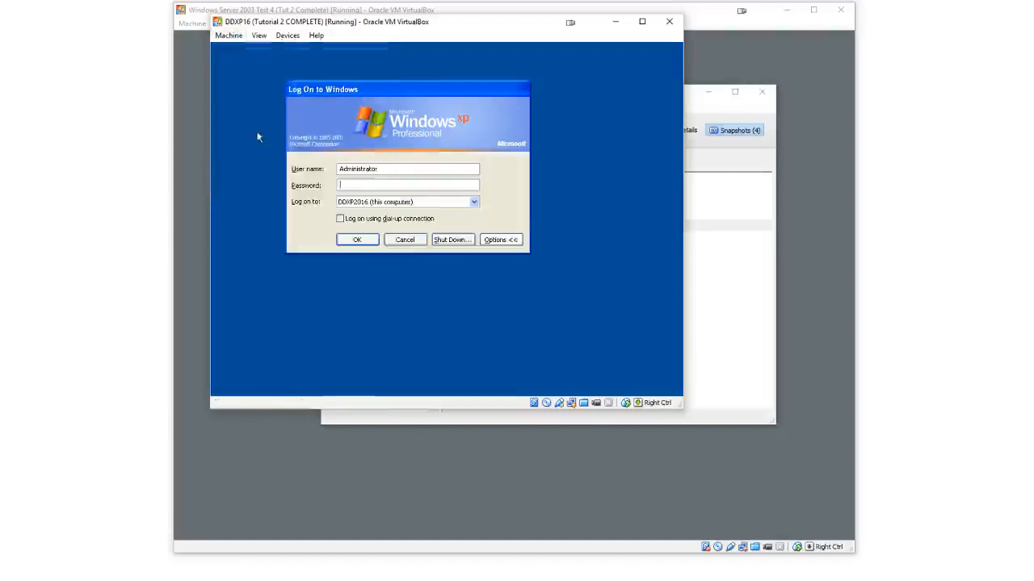
{"action": "left_click", "coordinate": [454, 242]}
{"action": "left_click", "coordinate": [477, 245]}
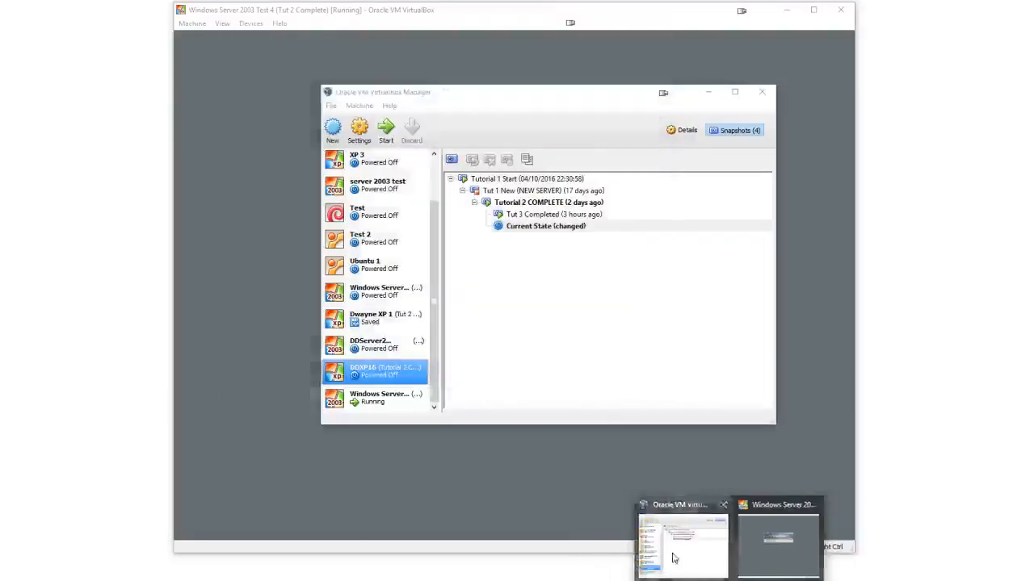
Enable 3D and 2D video acceleration and raise video memory to about 125 MB in DDXP16's display settings
{"action": "right_click", "coordinate": [400, 376]}
{"action": "left_click", "coordinate": [426, 383]}
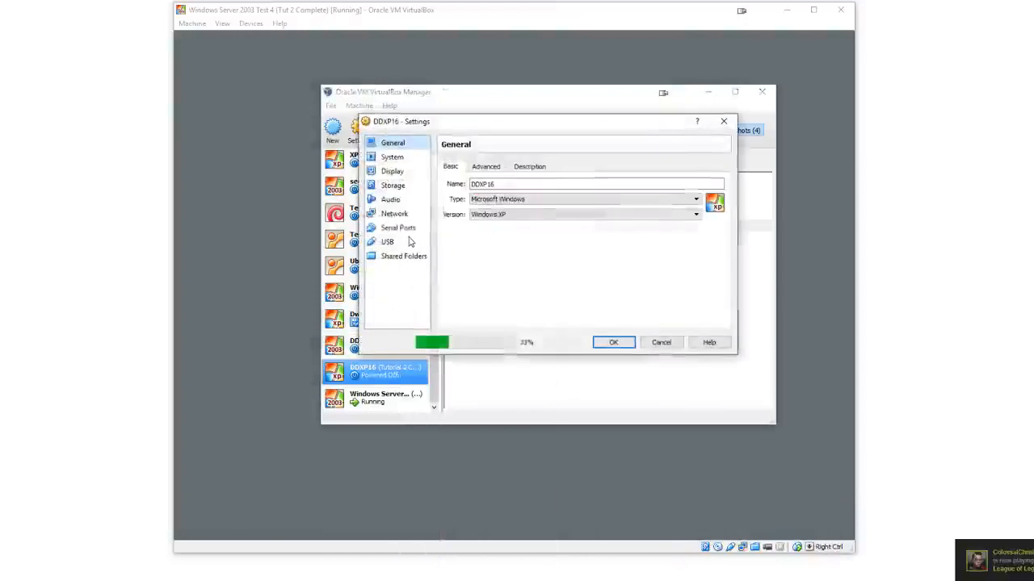
{"action": "left_click", "coordinate": [393, 172]}
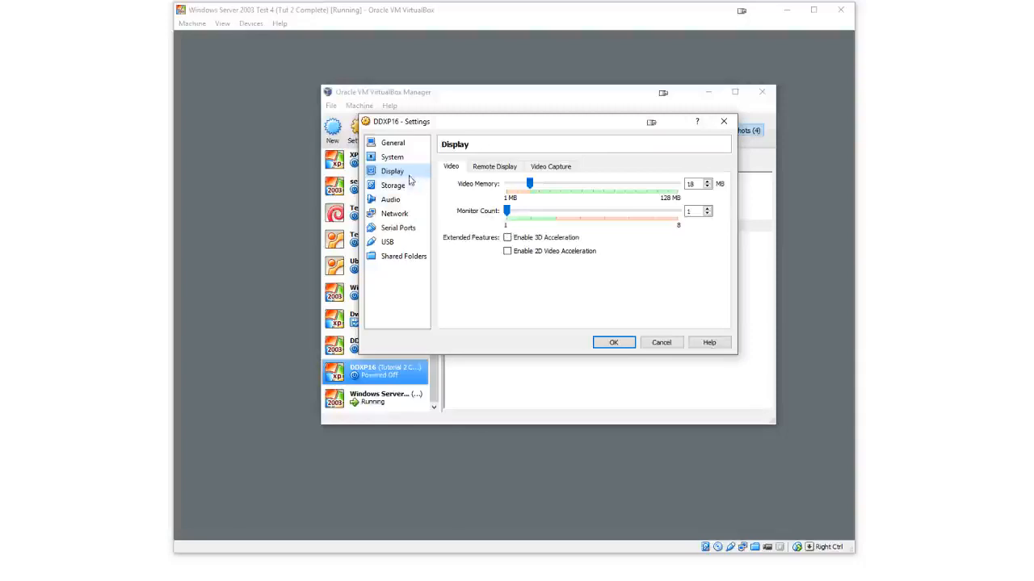
{"action": "left_click", "coordinate": [508, 239]}
{"action": "left_click", "coordinate": [507, 251]}
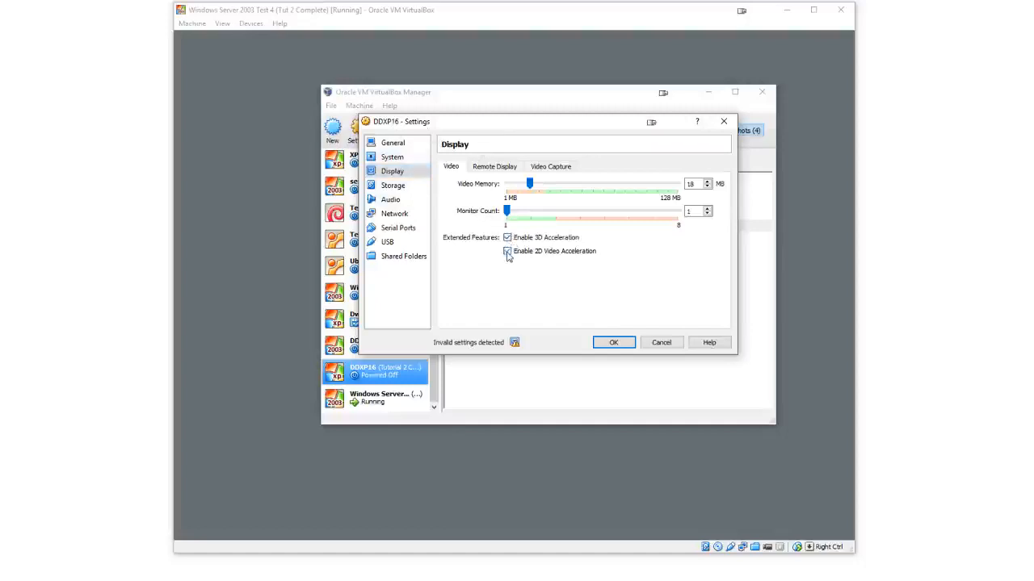
{"action": "left_click_drag", "start_coordinate": [529, 183], "coordinate": [677, 183]}
{"action": "left_click", "coordinate": [619, 342]}
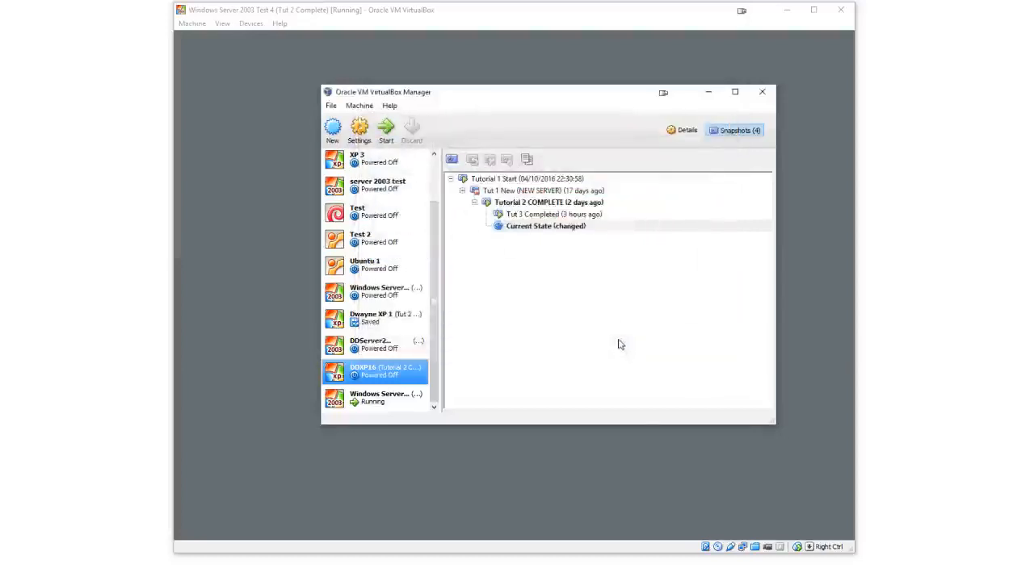
Reopen DDXP16's settings to review the storage and display pages
{"action": "right_click", "coordinate": [403, 370]}
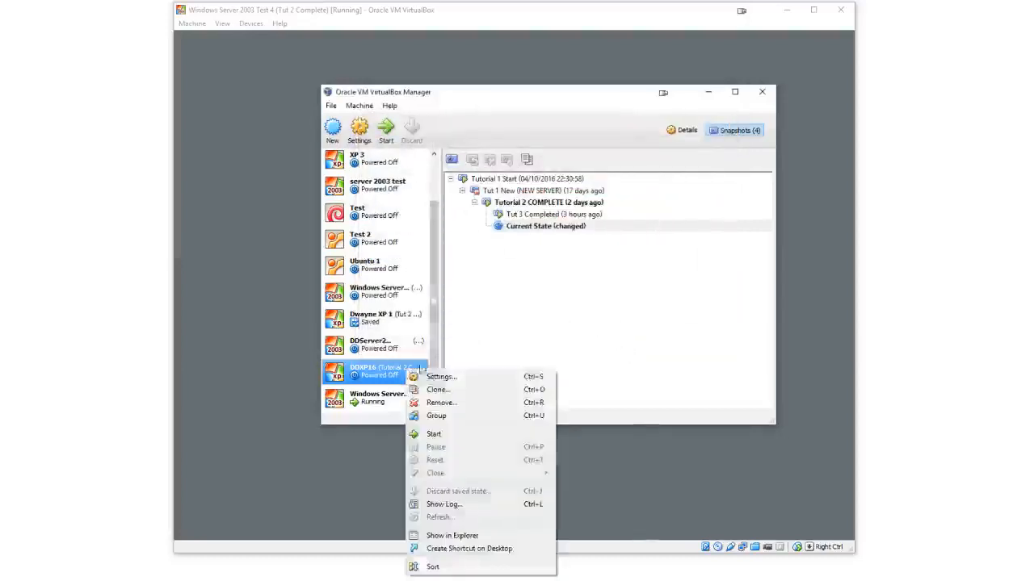
{"action": "left_click", "coordinate": [450, 371]}
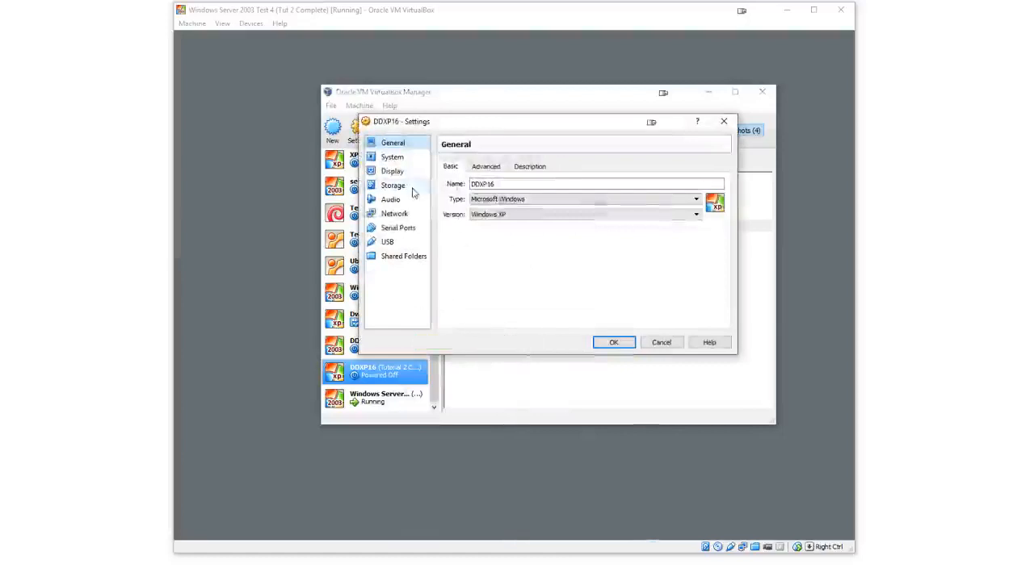
{"action": "left_click", "coordinate": [404, 185]}
{"action": "left_click", "coordinate": [392, 171]}
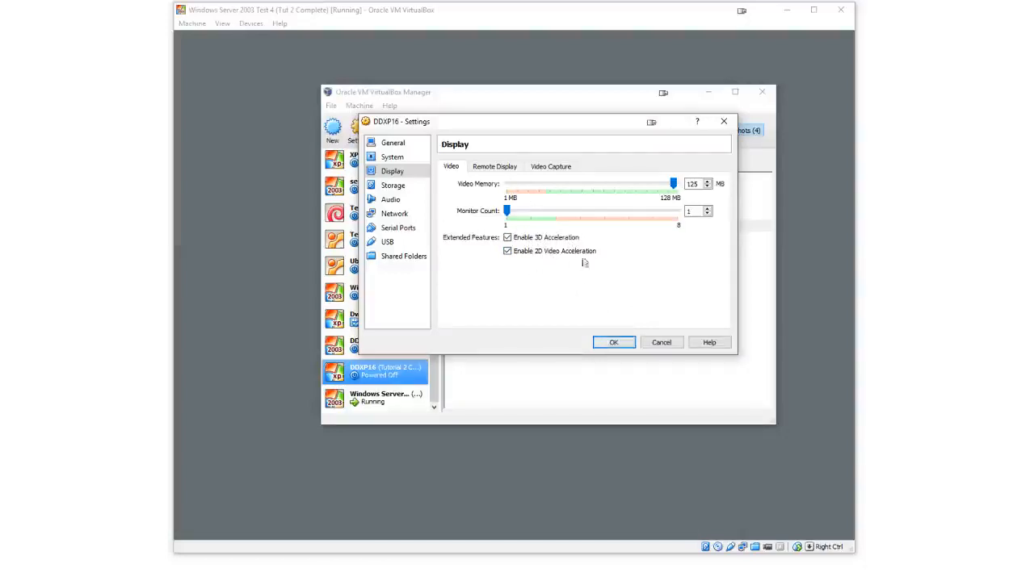
{"action": "left_click", "coordinate": [619, 345]}
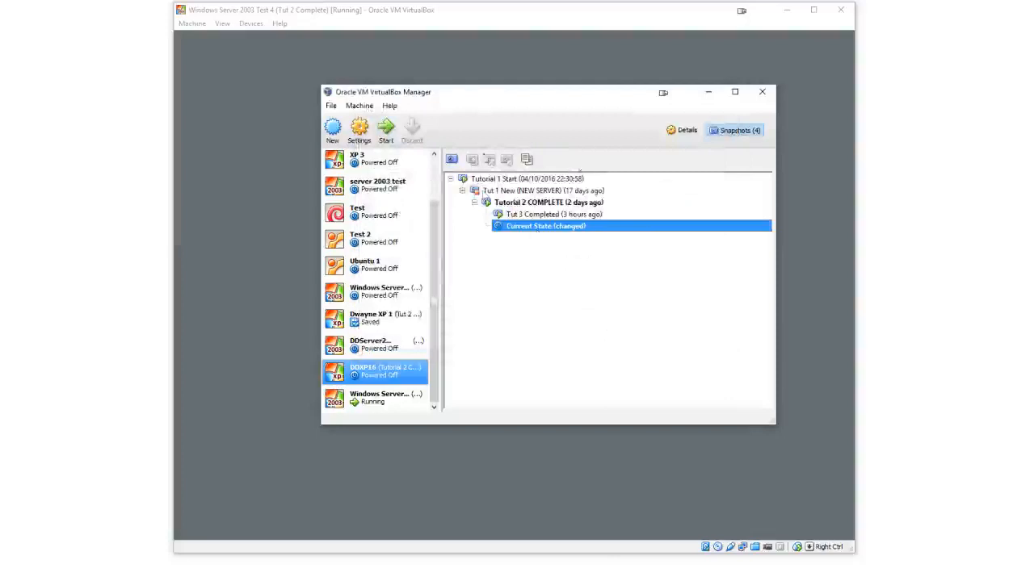
Start the DDXP16 virtual machine and let it boot from the CD
{"action": "mouse_move", "coordinate": [434, 361]}
{"action": "left_mouse_down"}
{"action": "mouse_move", "coordinate": [447, 329]}
{"action": "mouse_move", "coordinate": [445, 370]}
{"action": "left_mouse_up"}
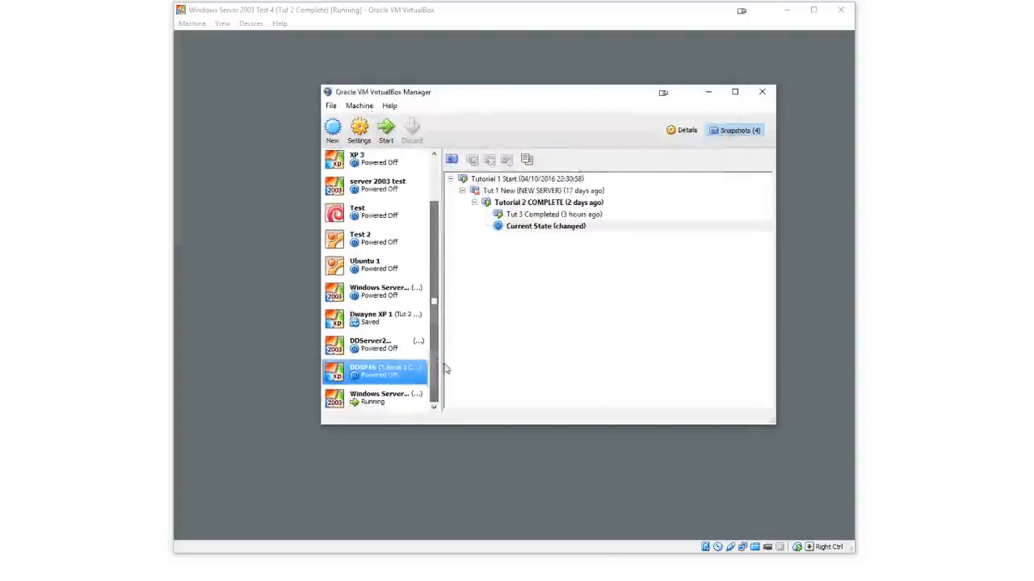
{"action": "double_click", "coordinate": [405, 376]}
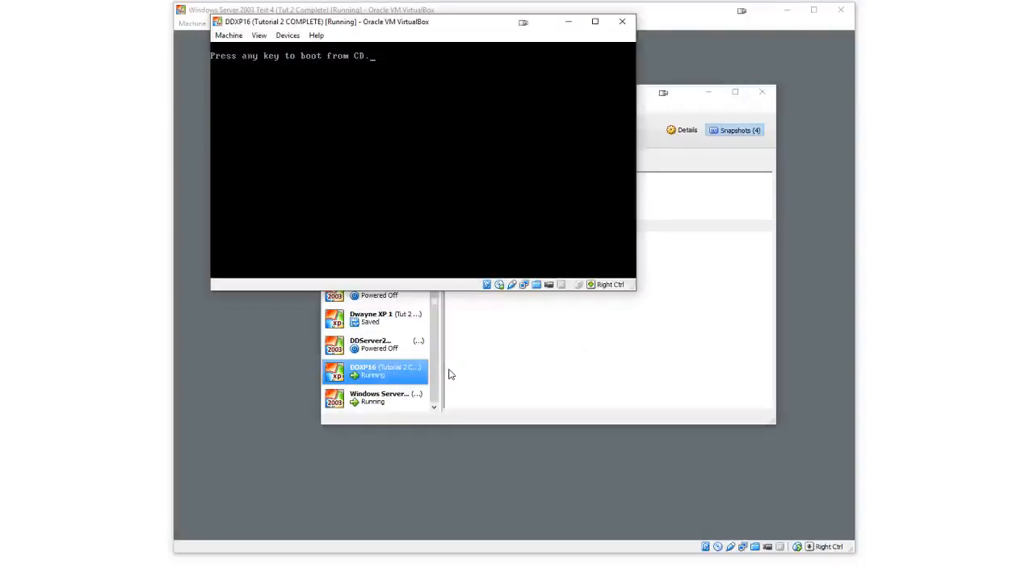
{"action": "key", "text": "Return"}
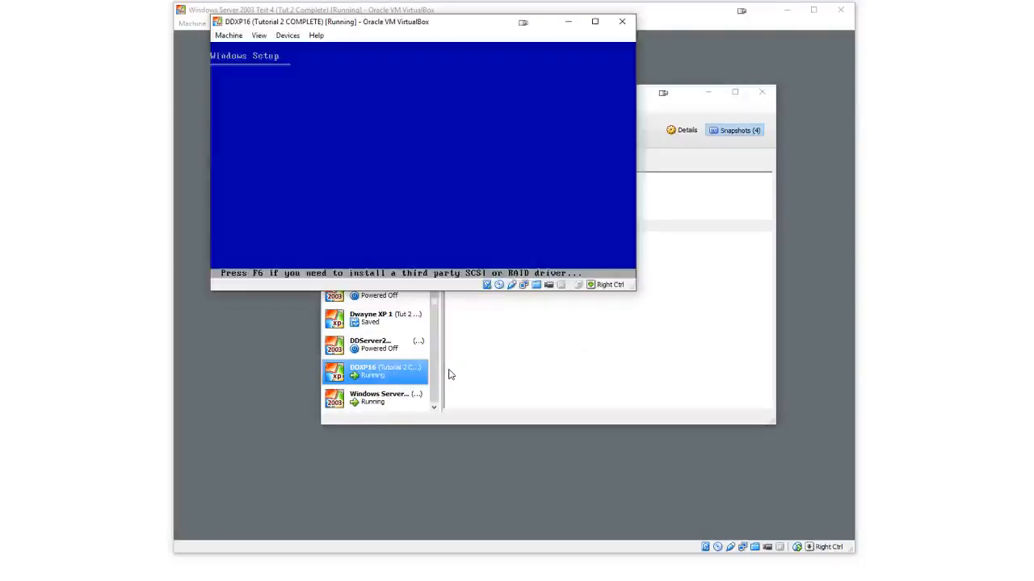
Remove the disc from the running machine's virtual CD/DVD drive
{"action": "left_click", "coordinate": [293, 37]}
{"action": "mouse_move", "coordinate": [374, 49]}
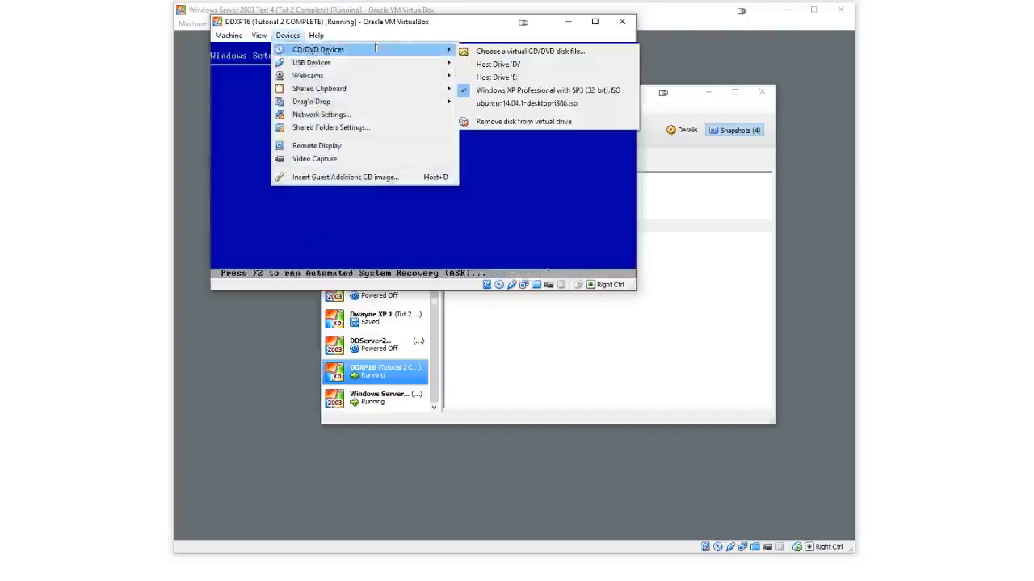
{"action": "left_click", "coordinate": [486, 122]}
{"action": "left_click", "coordinate": [238, 39]}
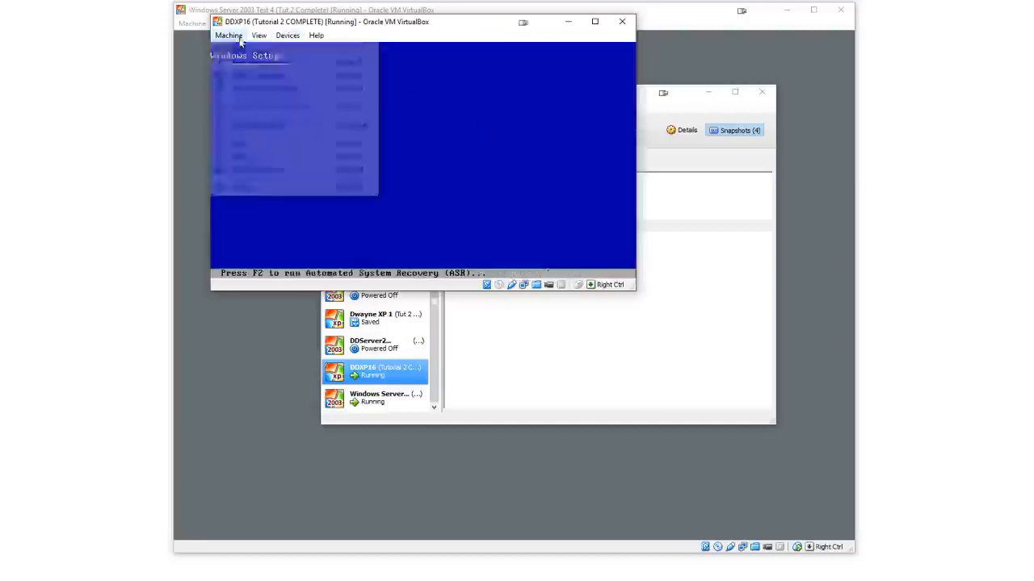
Reset the DDXP16 machine and boot Windows XP into Safe Mode from the advanced options menu
{"action": "left_click", "coordinate": [270, 155]}
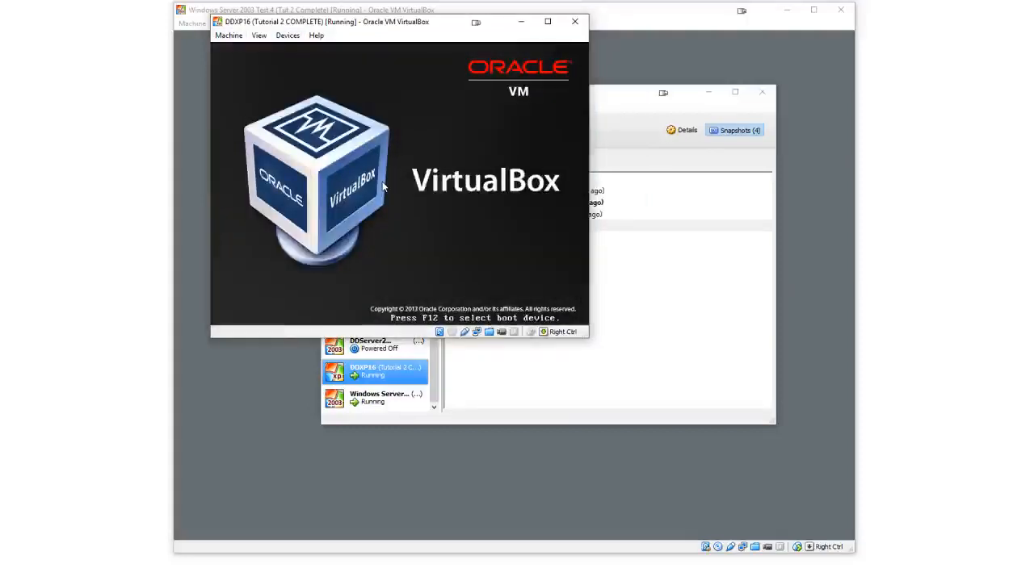
{"action": "key", "text": "F8"}
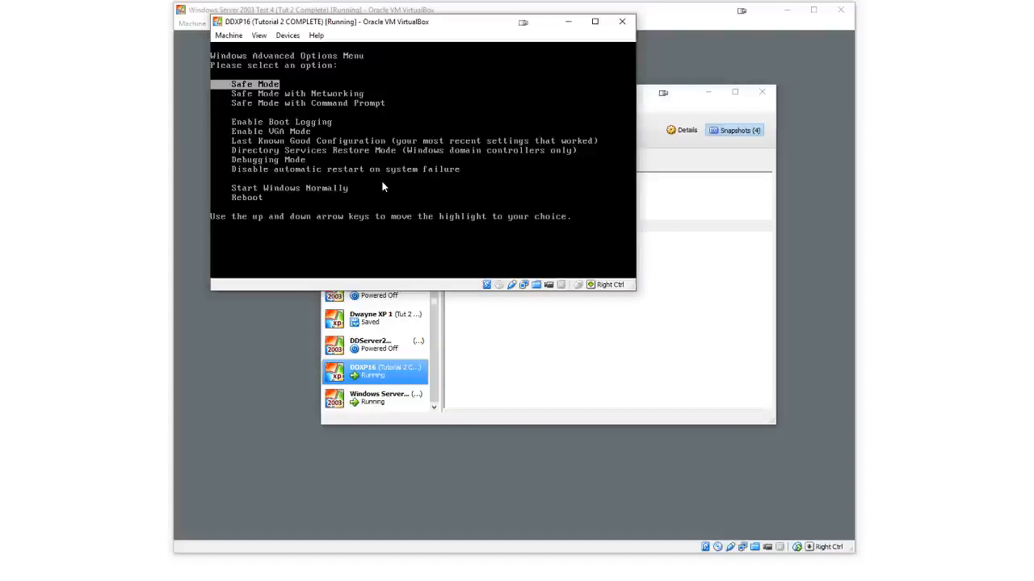
{"action": "key", "text": "Down"}
{"action": "key", "text": "Up"}
{"action": "key", "text": "Return"}
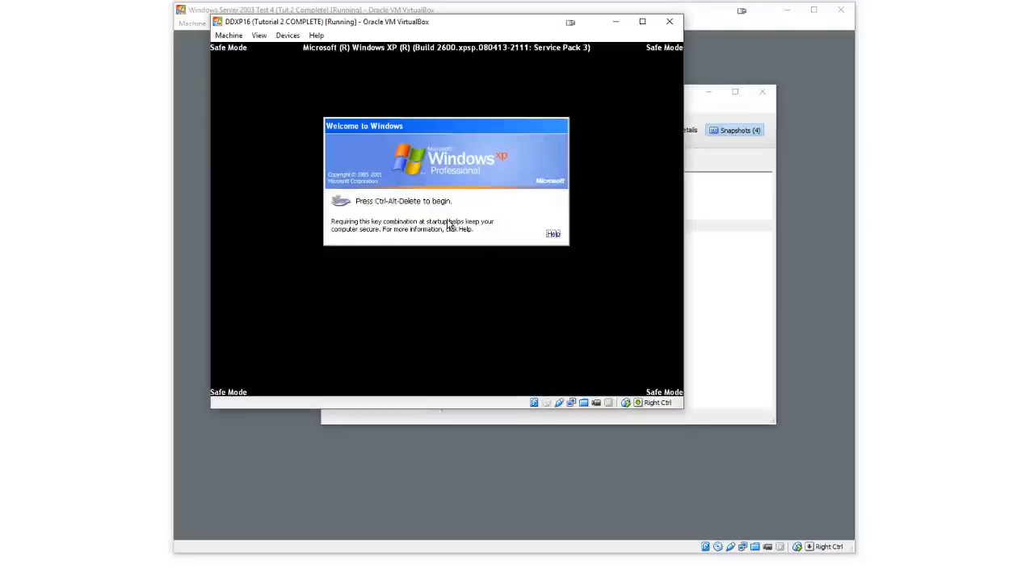
Send Ctrl-Alt-Del, log on as Administrator with the account password, and proceed to work in safe mode
{"action": "left_click", "coordinate": [229, 35]}
{"action": "left_click", "coordinate": [265, 126]}
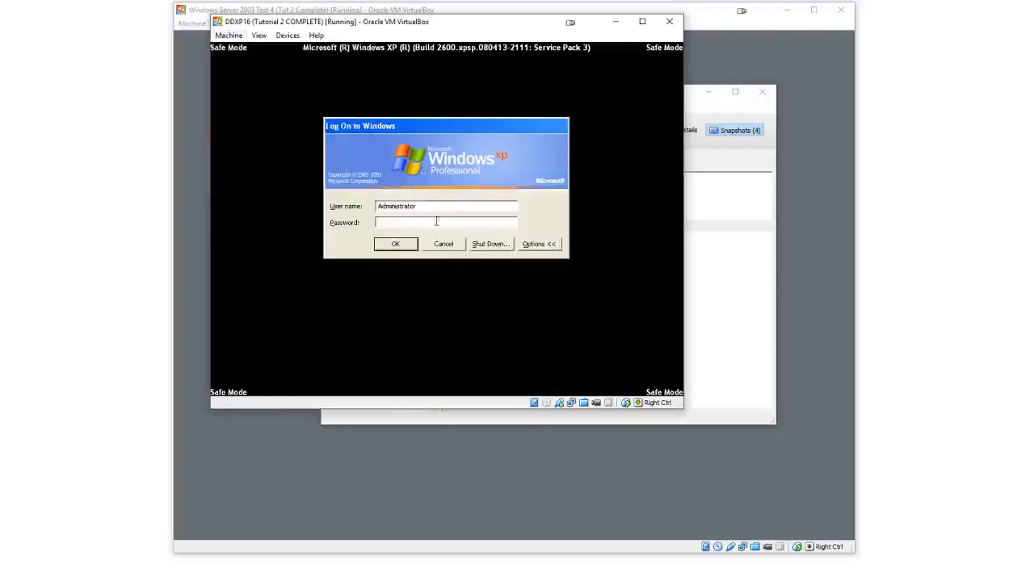
{"action": "type", "text": "**********"}
{"action": "left_click", "coordinate": [411, 246]}
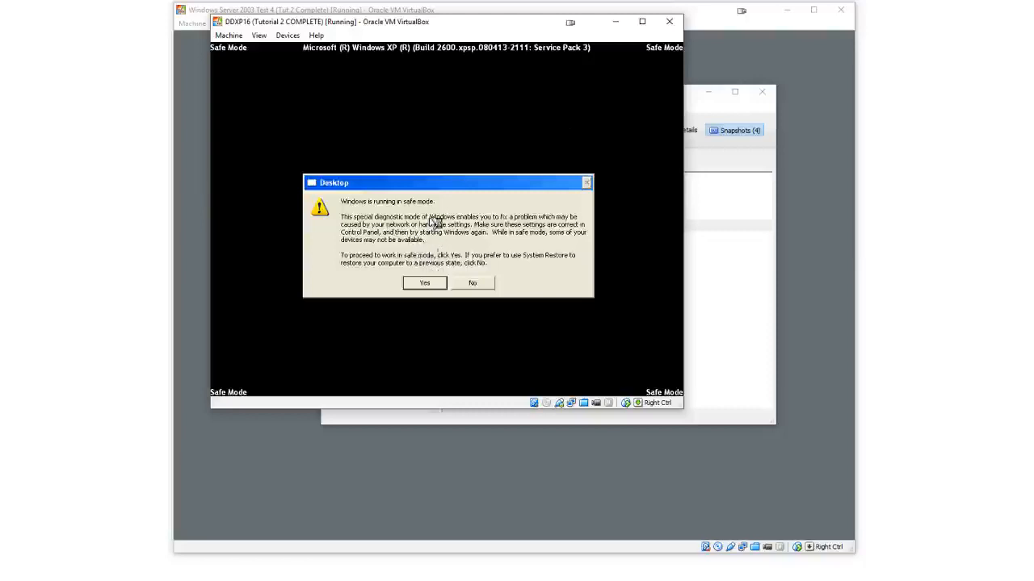
{"action": "left_click", "coordinate": [425, 283]}
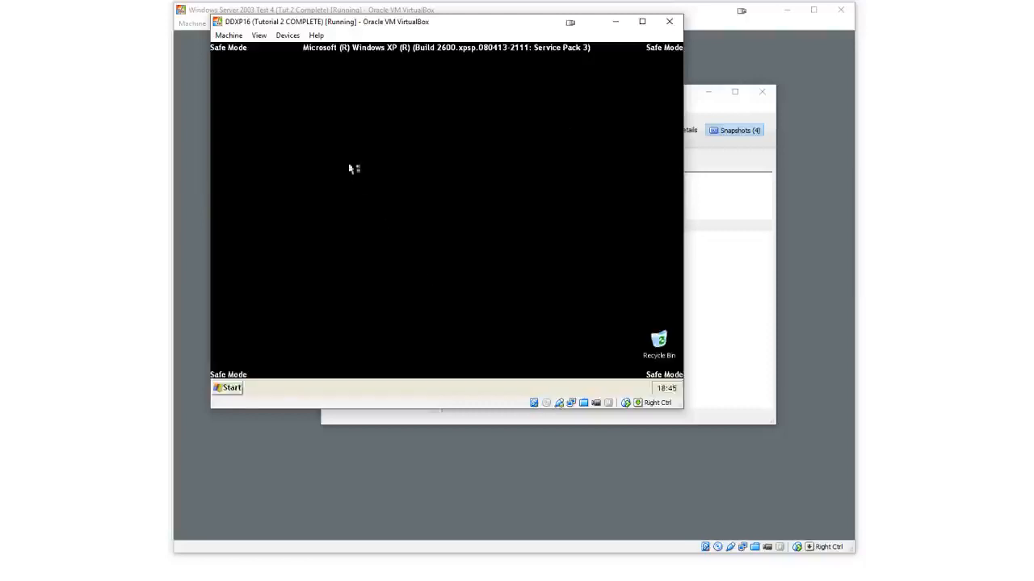
Insert the Guest Additions CD image into the running DDXP16 machine
{"action": "left_click", "coordinate": [288, 36]}
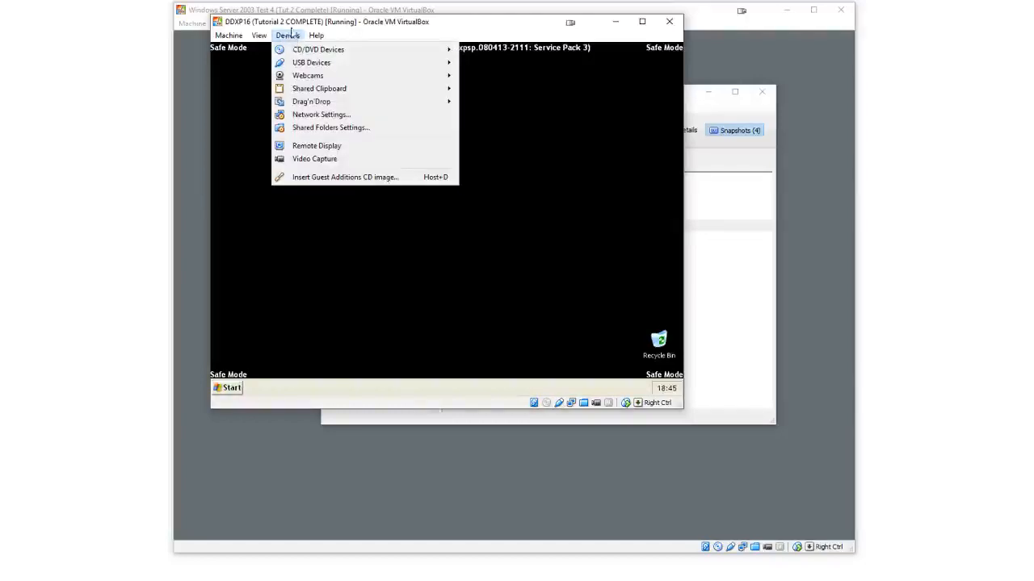
{"action": "left_click", "coordinate": [294, 35]}
{"action": "left_click", "coordinate": [292, 37]}
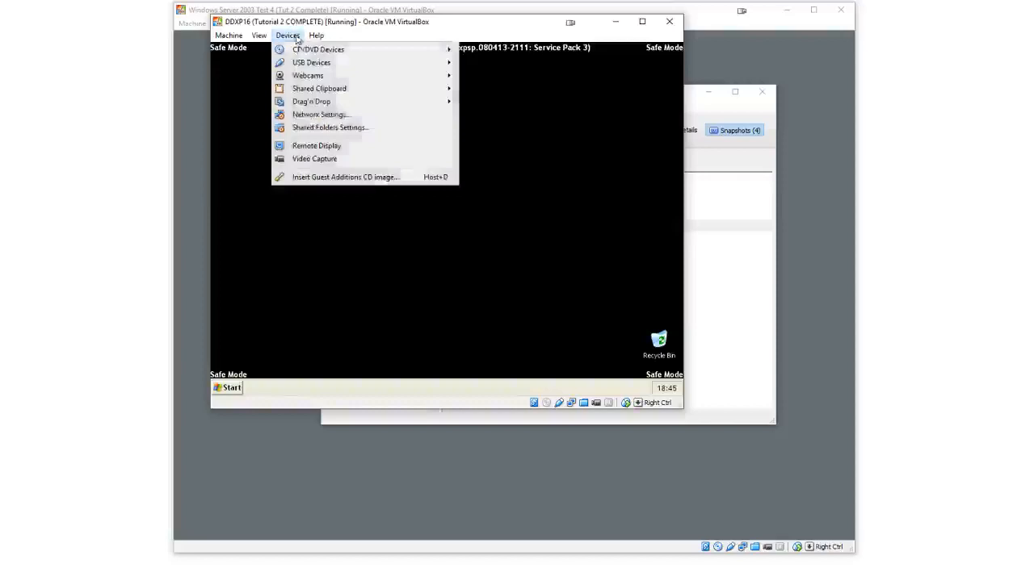
{"action": "left_click", "coordinate": [315, 180]}
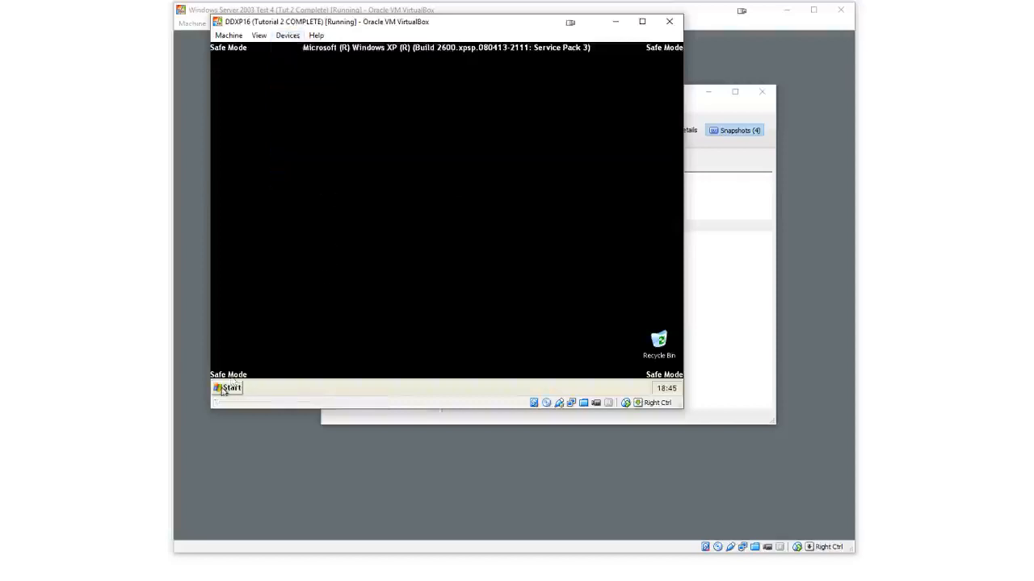
{"action": "left_click", "coordinate": [229, 389]}
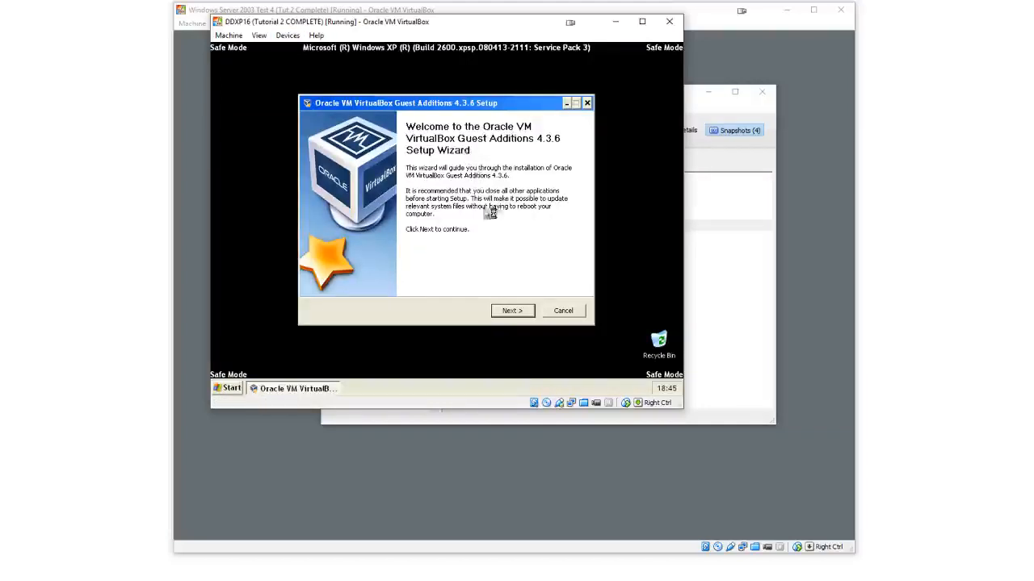
Run the Guest Additions 4.3.6 setup with the Direct3D Support component selected and start the installation
{"action": "left_click", "coordinate": [511, 311]}
{"action": "left_click", "coordinate": [511, 311]}
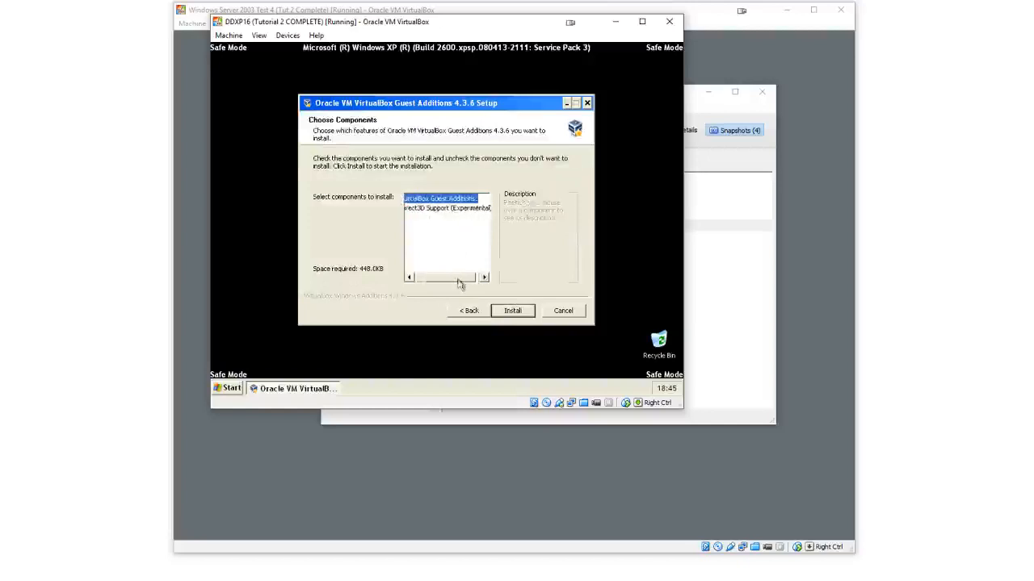
{"action": "left_click", "coordinate": [412, 209]}
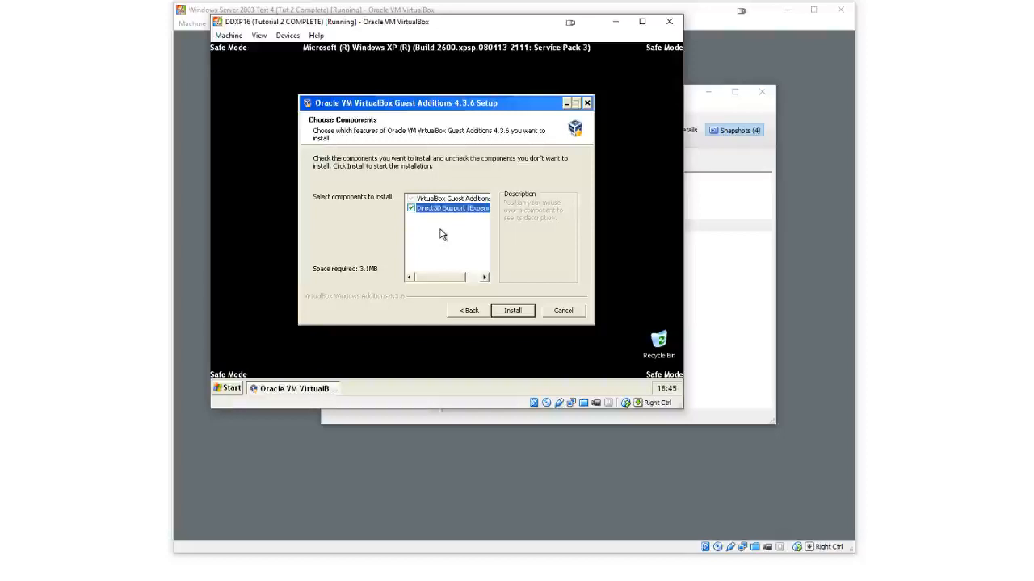
{"action": "left_click", "coordinate": [512, 311]}
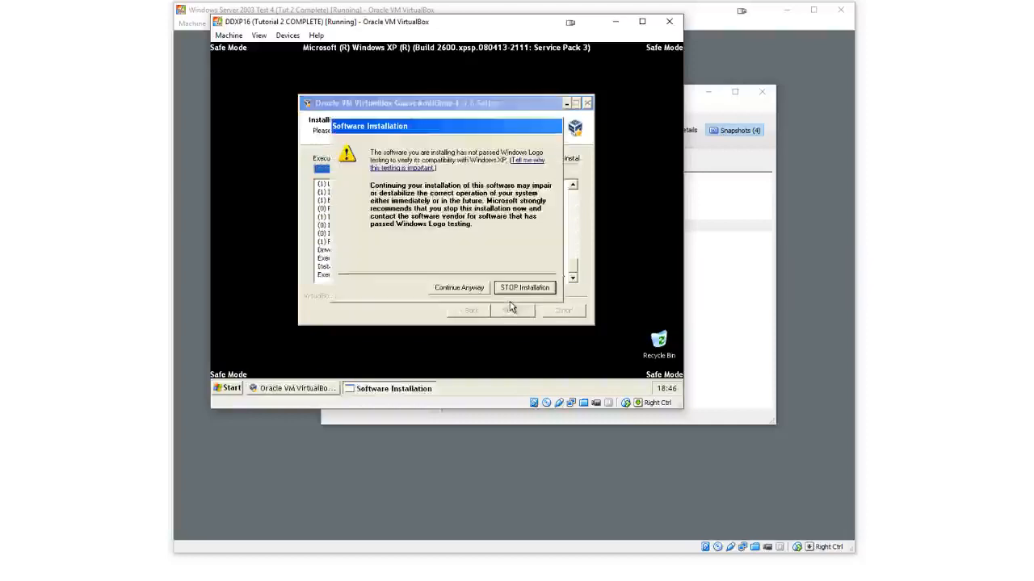
Continue past the unsigned driver warnings and finish the setup with Reboot now selected
{"action": "left_click", "coordinate": [453, 292]}
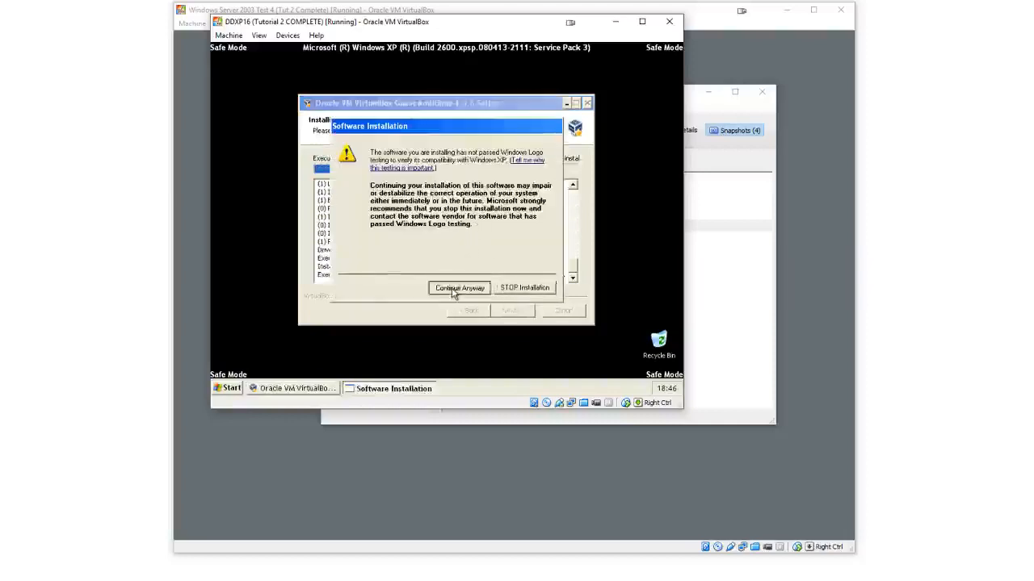
{"action": "left_click", "coordinate": [453, 291]}
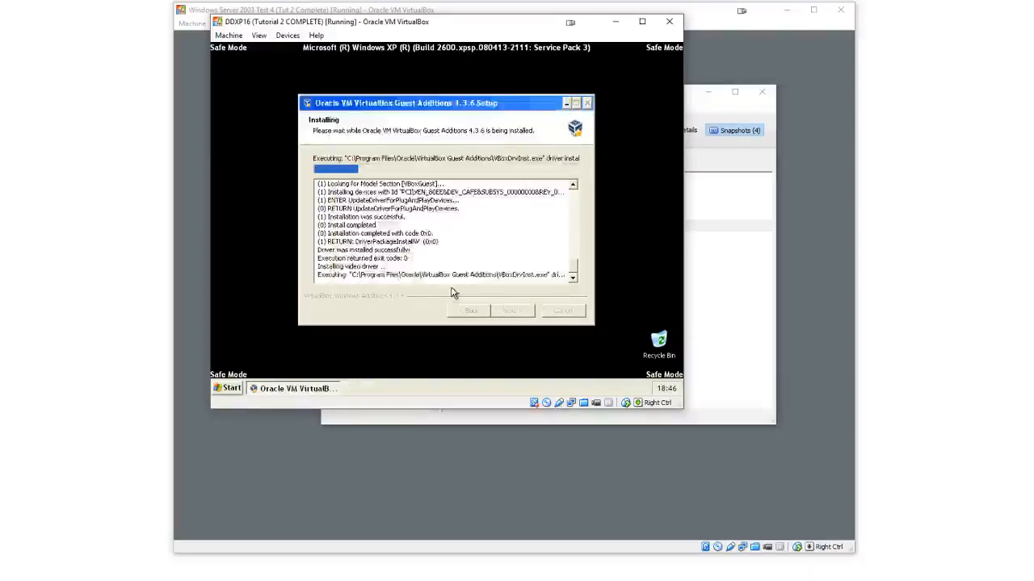
{"action": "left_click", "coordinate": [453, 292]}
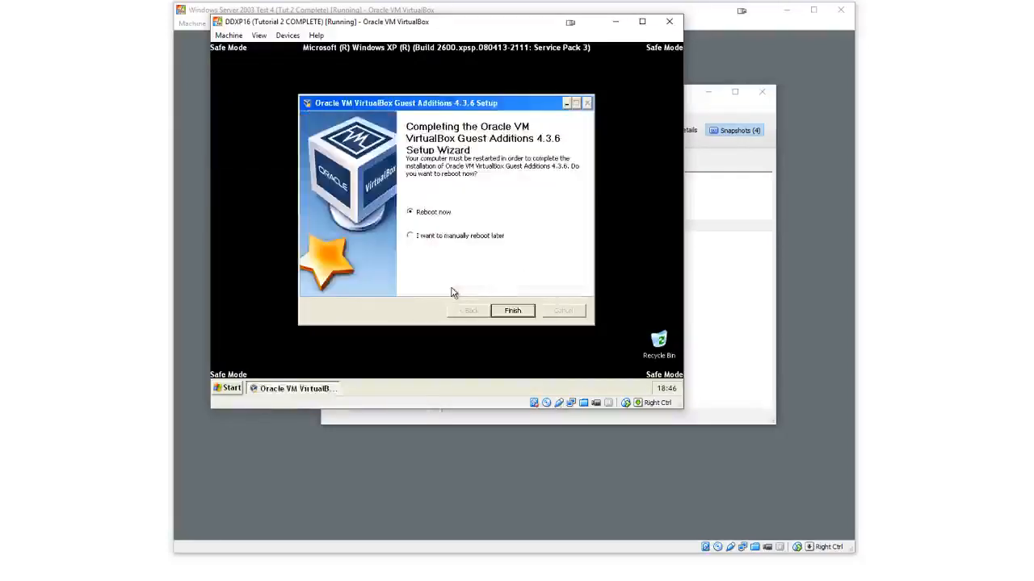
{"action": "left_click", "coordinate": [516, 310]}
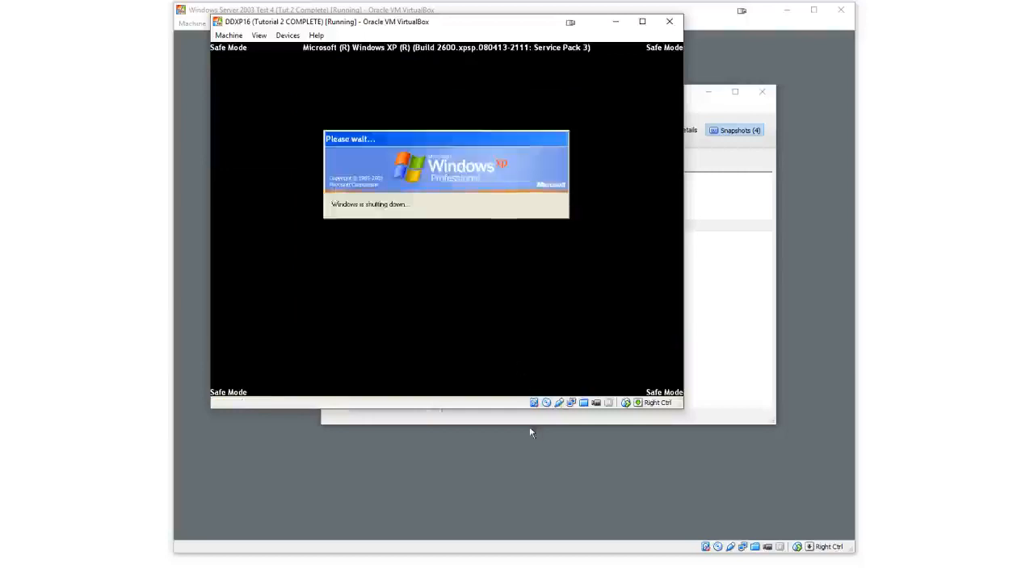
{"action": "left_click", "coordinate": [532, 448]}
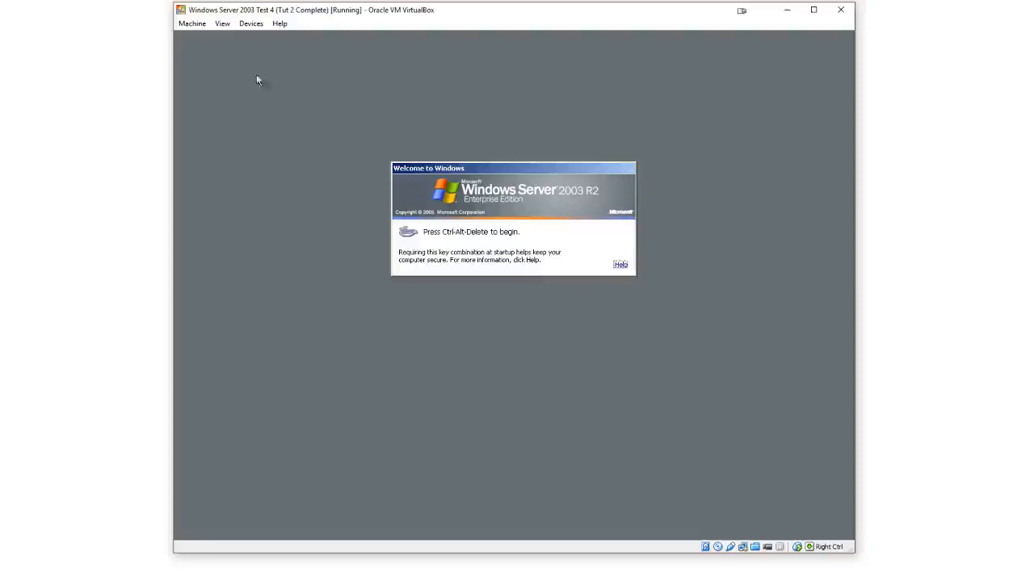
Send Ctrl-Alt-Del to the Windows Server 2003 machine and log on as Administrator with the account password
{"action": "left_click", "coordinate": [192, 23]}
{"action": "left_click", "coordinate": [225, 114]}
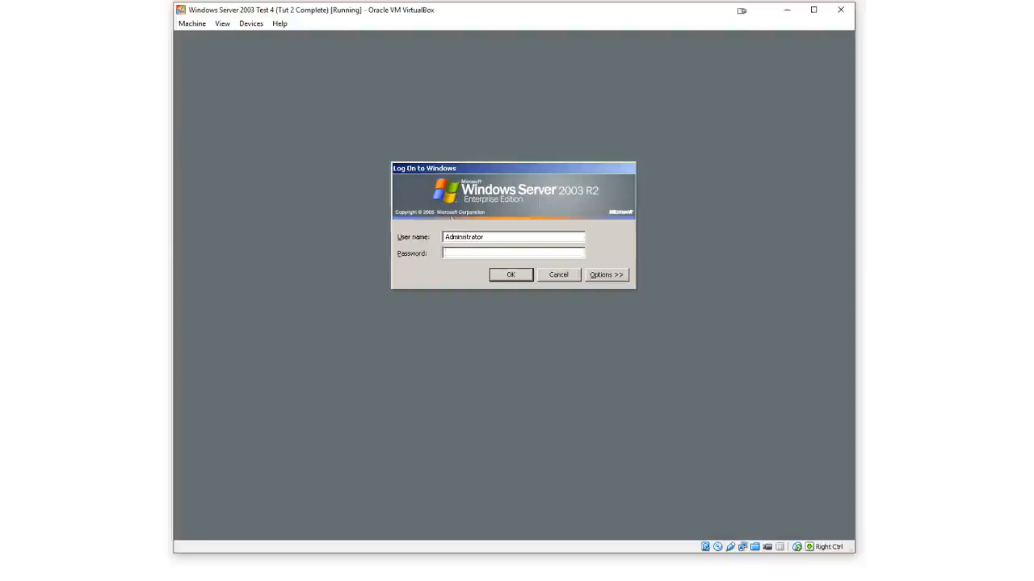
{"action": "type", "text": "******"}
{"action": "key", "text": "BackSpace"}
{"action": "key", "text": "BackSpace"}
{"action": "key", "text": "BackSpace"}
{"action": "key", "text": "BackSpace"}
{"action": "key", "text": "BackSpace"}
{"action": "key", "text": "BackSpace"}
{"action": "type", "text": "********"}
{"action": "key", "text": "Return"}
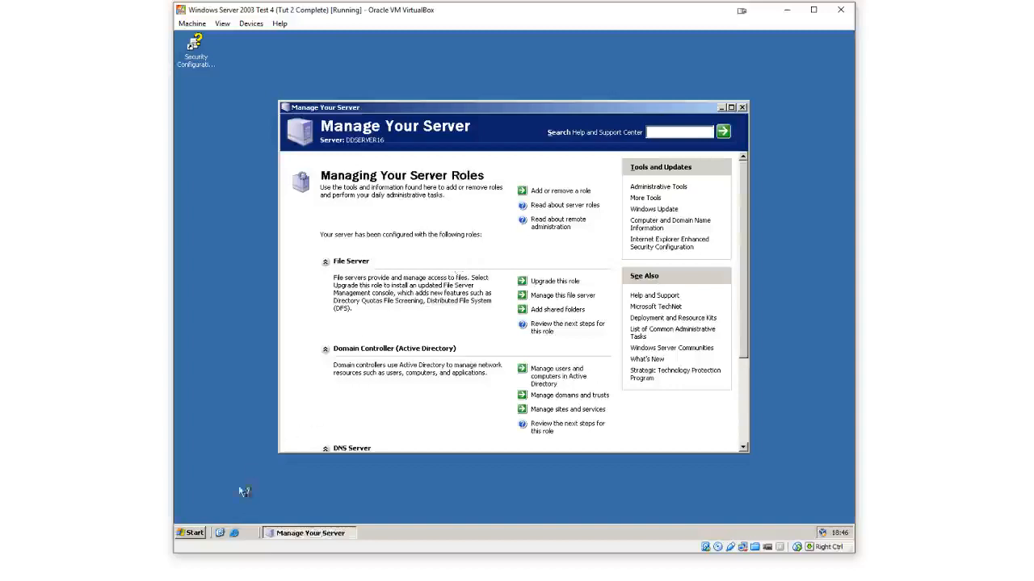
Open My Computer, widen the Name column, and open the MediaServer network drive (E:)
{"action": "left_click", "coordinate": [196, 532]}
{"action": "left_click", "coordinate": [345, 311]}
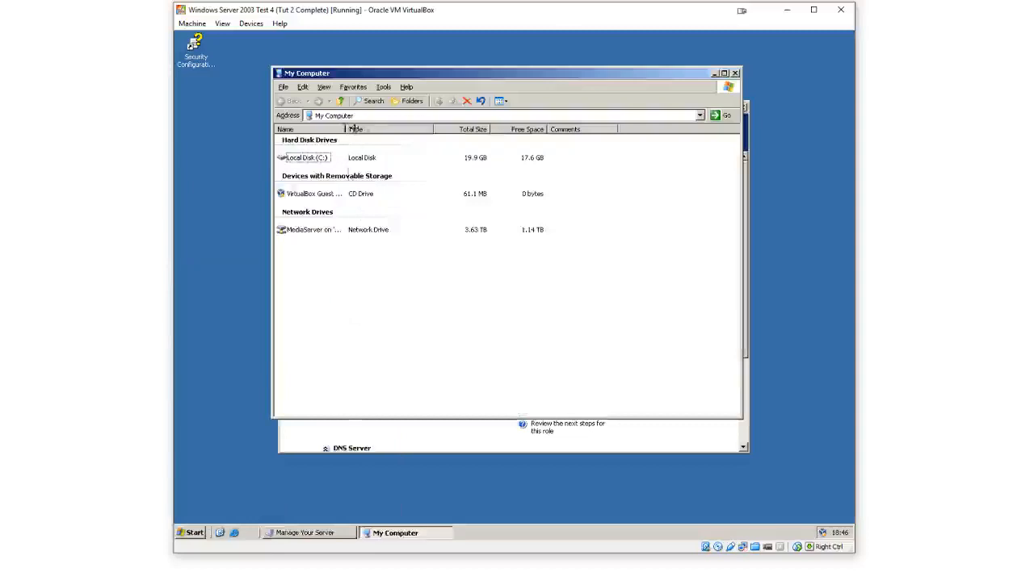
{"action": "left_click_drag", "start_coordinate": [346, 129], "coordinate": [427, 128]}
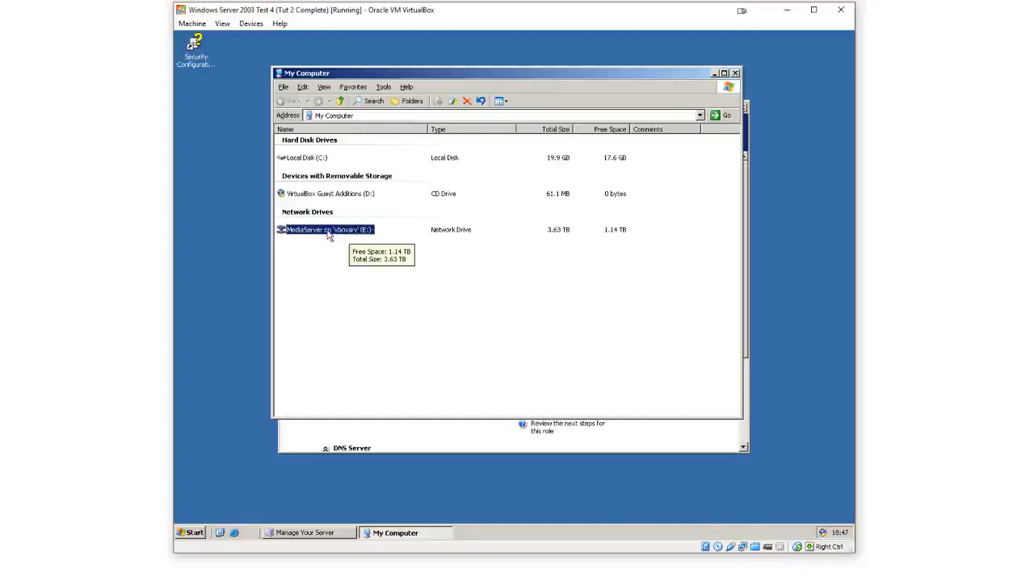
{"action": "double_click", "coordinate": [354, 232]}
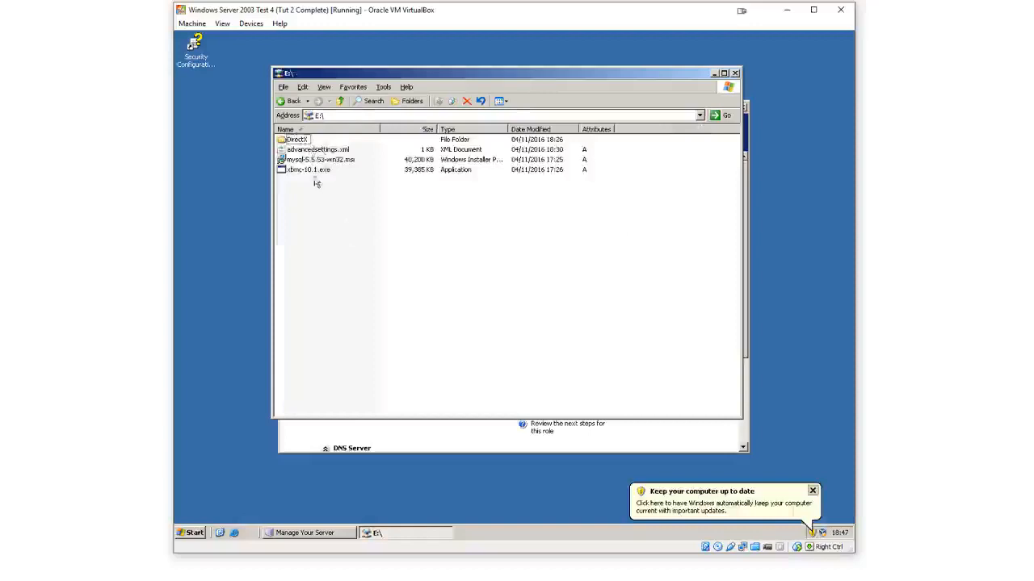
Copy mysql-5.5.53-win32.msi from the E: drive and paste it onto the desktop
{"action": "left_click", "coordinate": [300, 141]}
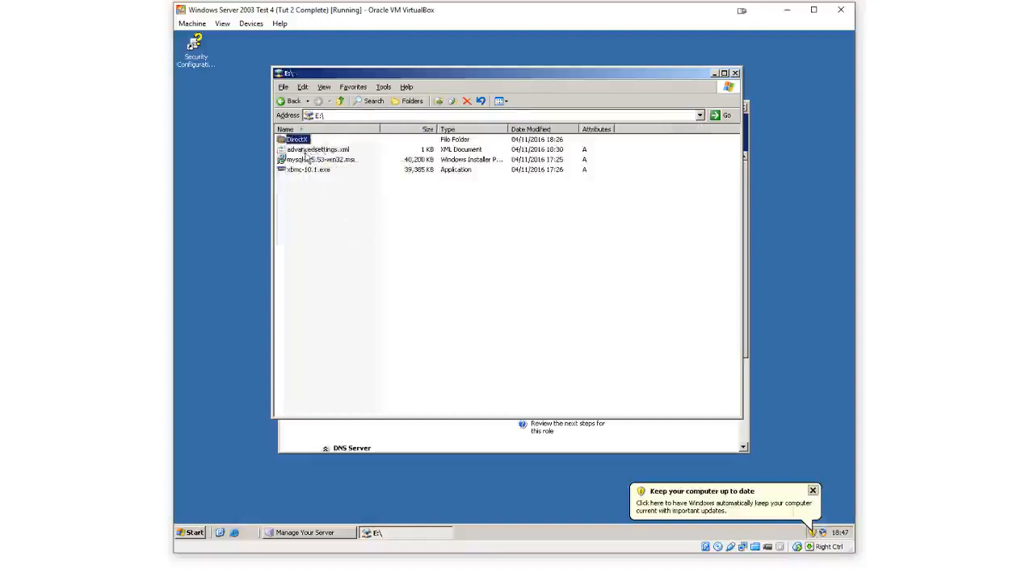
{"action": "left_click", "coordinate": [307, 151]}
{"action": "left_click", "coordinate": [309, 161]}
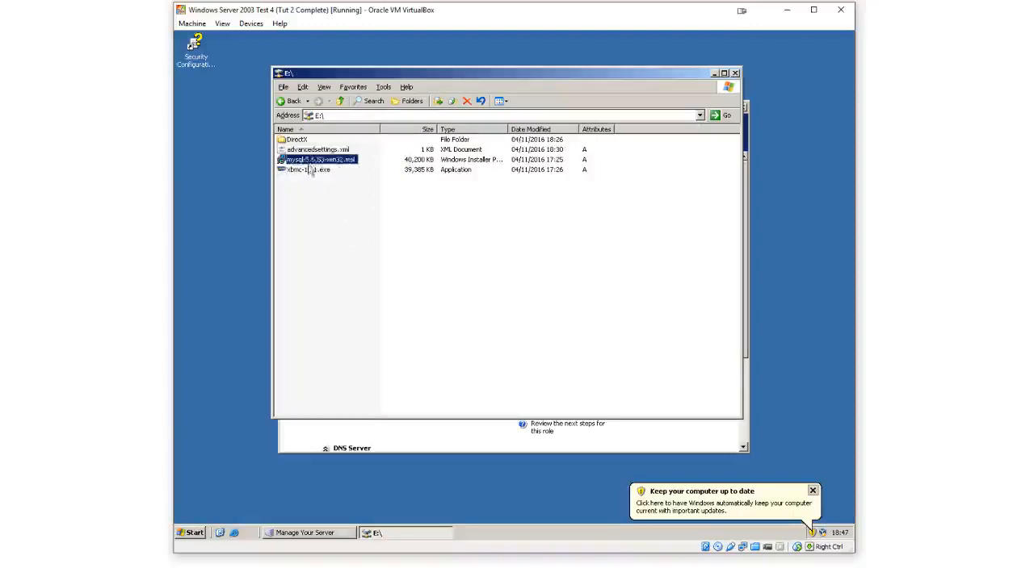
{"action": "left_click", "coordinate": [310, 170]}
{"action": "left_click", "coordinate": [313, 161]}
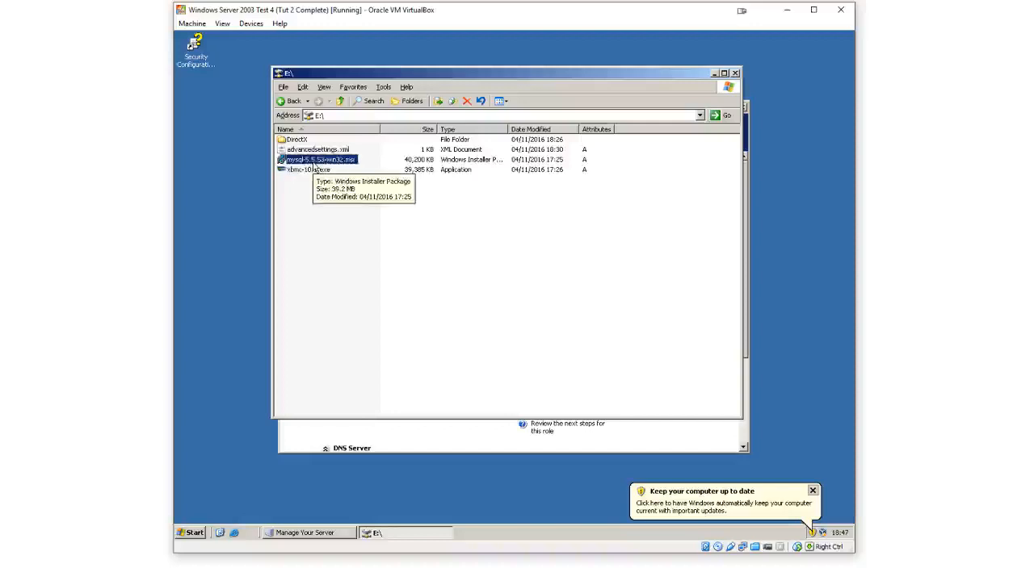
{"action": "right_click", "coordinate": [313, 161]}
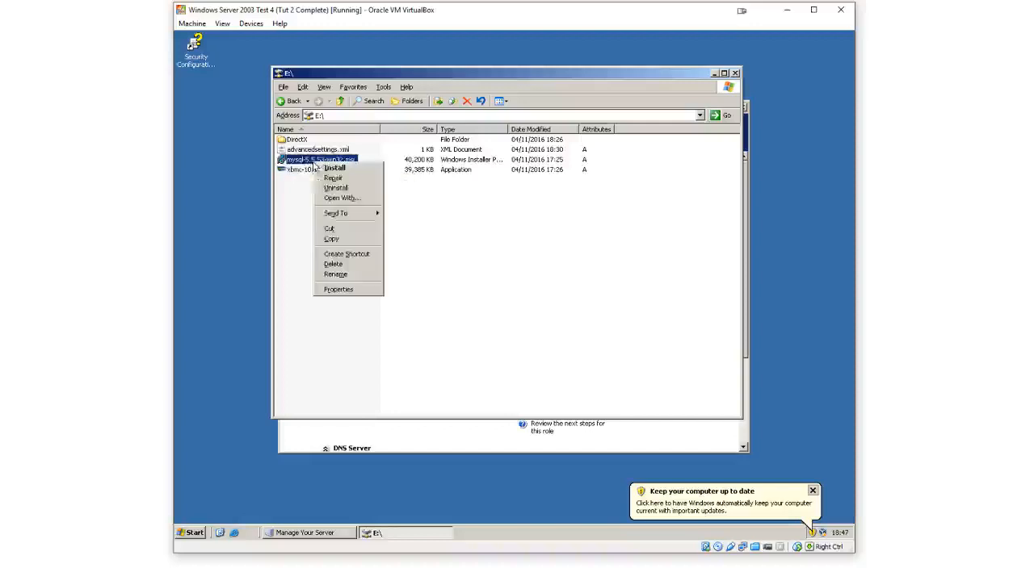
{"action": "left_click", "coordinate": [332, 237]}
{"action": "right_click", "coordinate": [247, 191]}
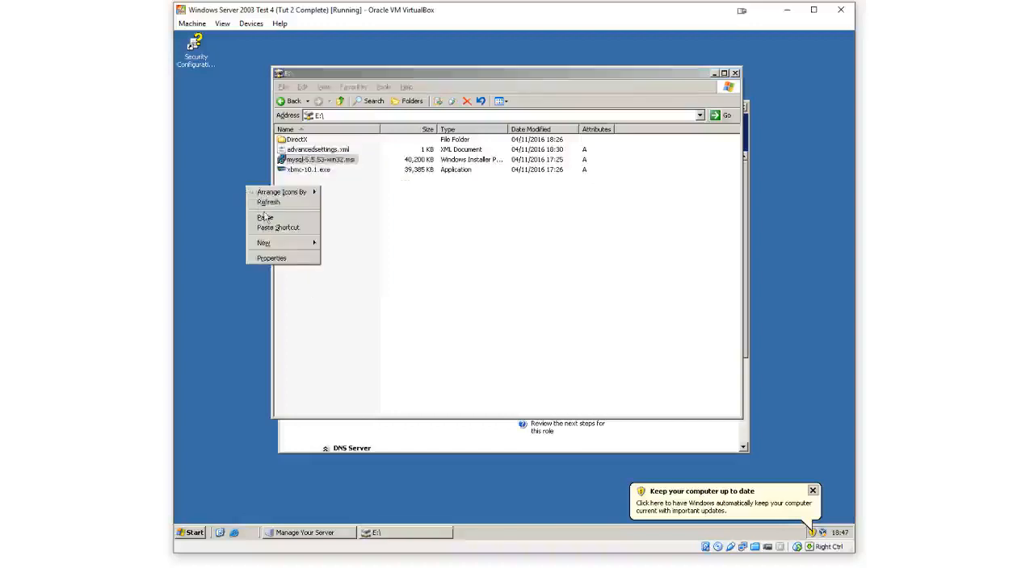
{"action": "left_click", "coordinate": [271, 217]}
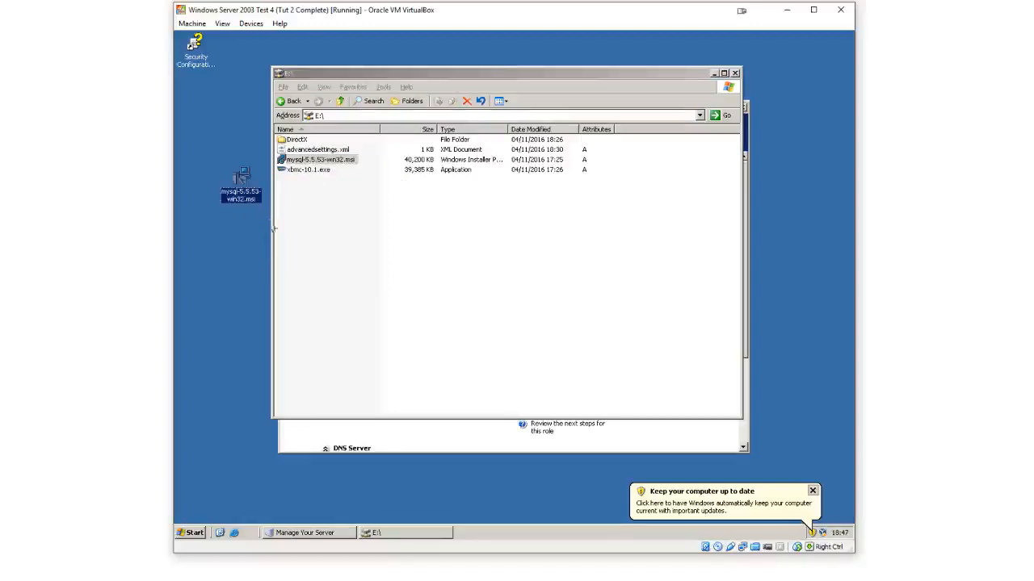
Minimize the open windows and launch the MySQL installer from the desktop copy
{"action": "left_click", "coordinate": [714, 73]}
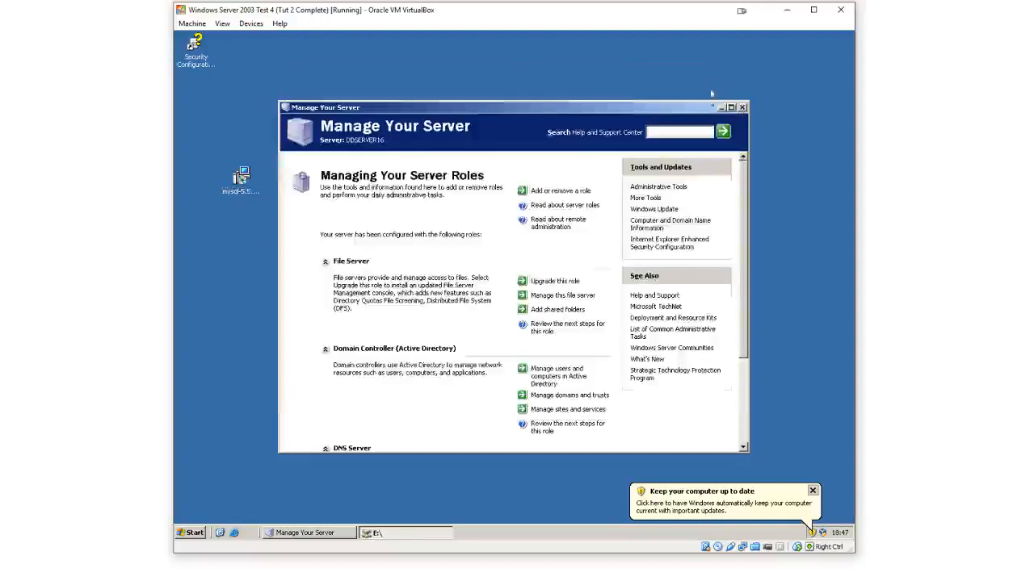
{"action": "left_click", "coordinate": [721, 107]}
{"action": "double_click", "coordinate": [253, 182]}
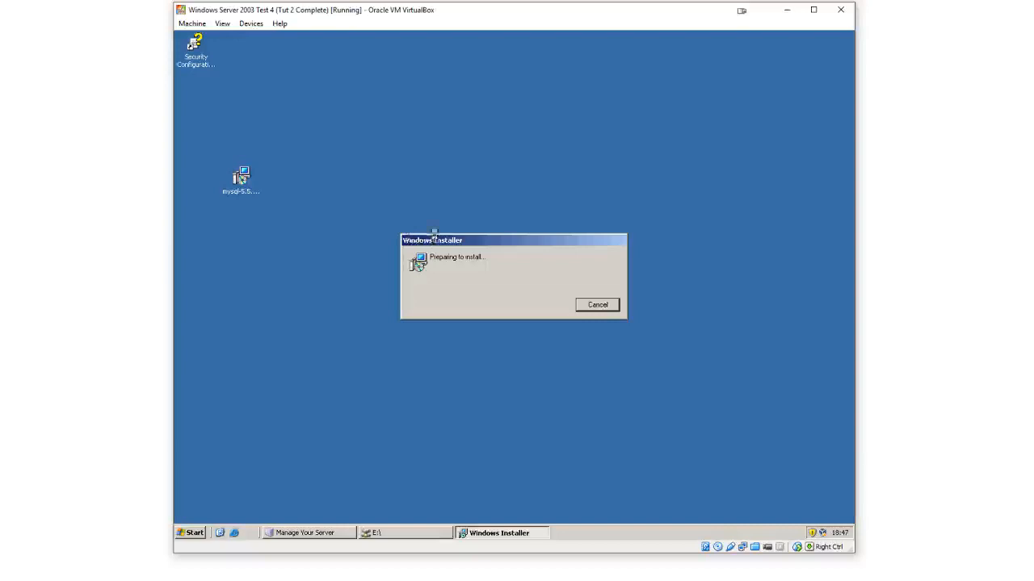
Move the installer dialogs into view and advance past the MySQL Server 5.5 Setup welcome page
{"action": "left_click_drag", "start_coordinate": [433, 236], "coordinate": [430, 142]}
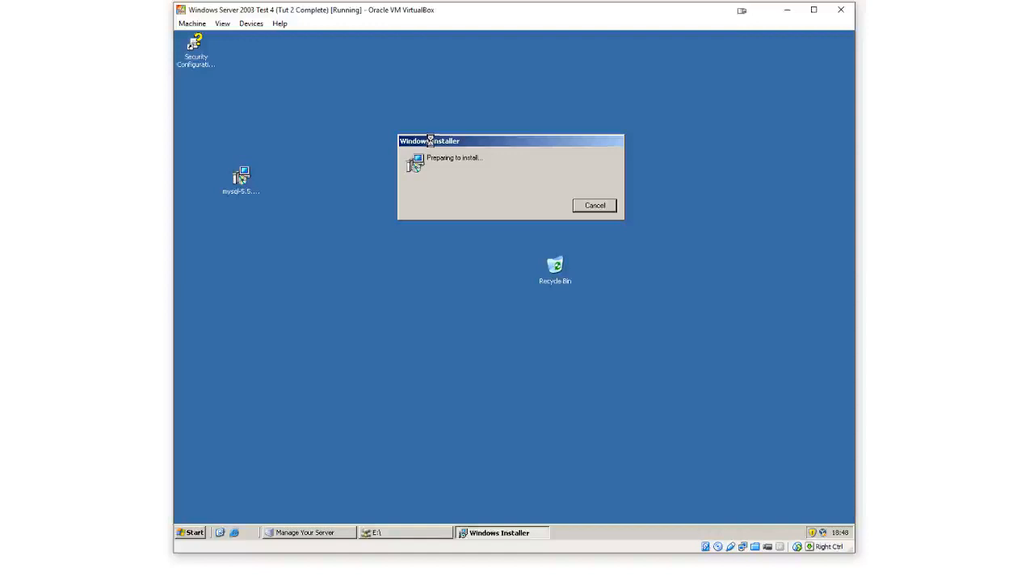
{"action": "left_click", "coordinate": [401, 262]}
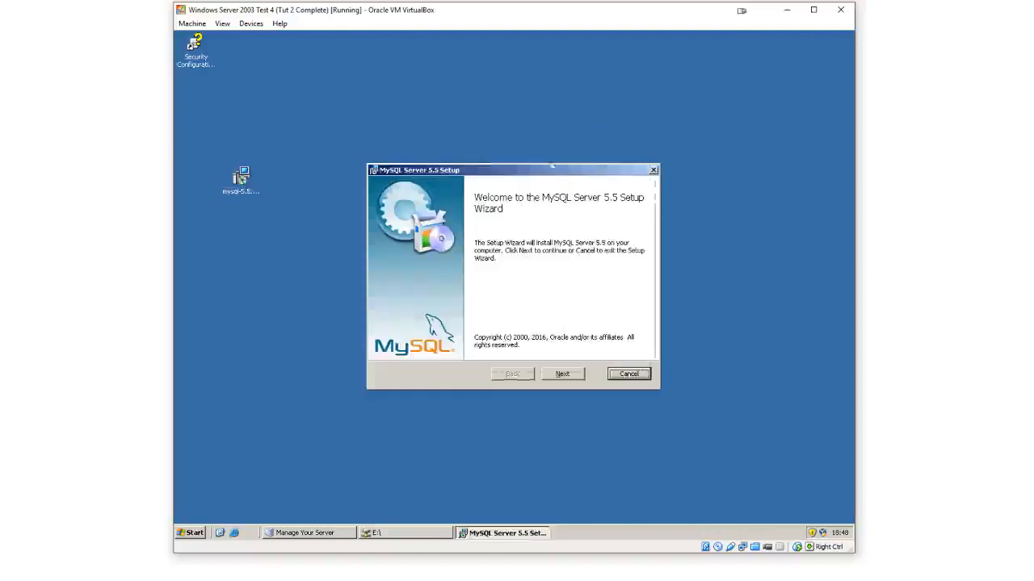
{"action": "left_click_drag", "start_coordinate": [559, 176], "coordinate": [529, 113]}
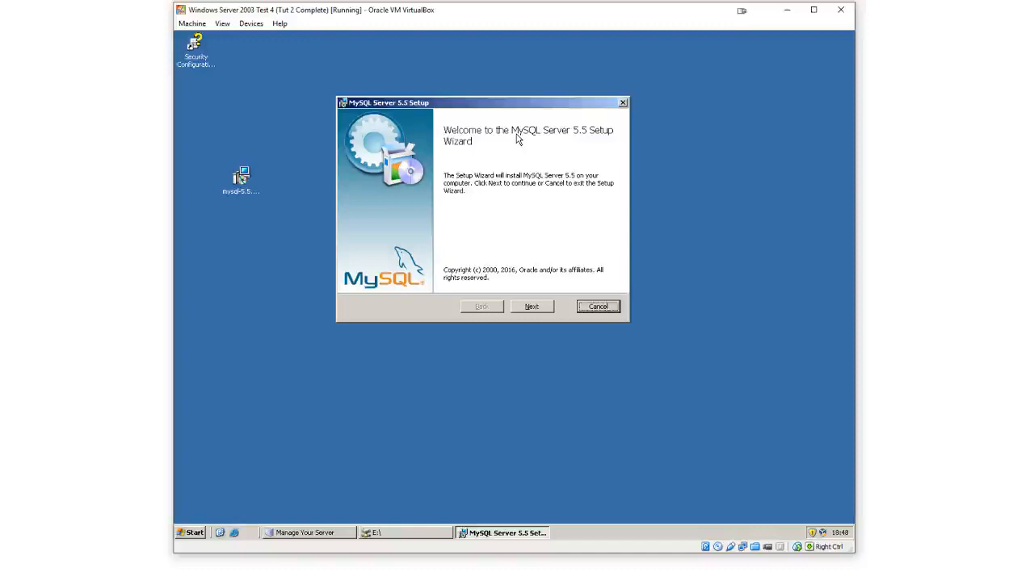
{"action": "left_click", "coordinate": [530, 306]}
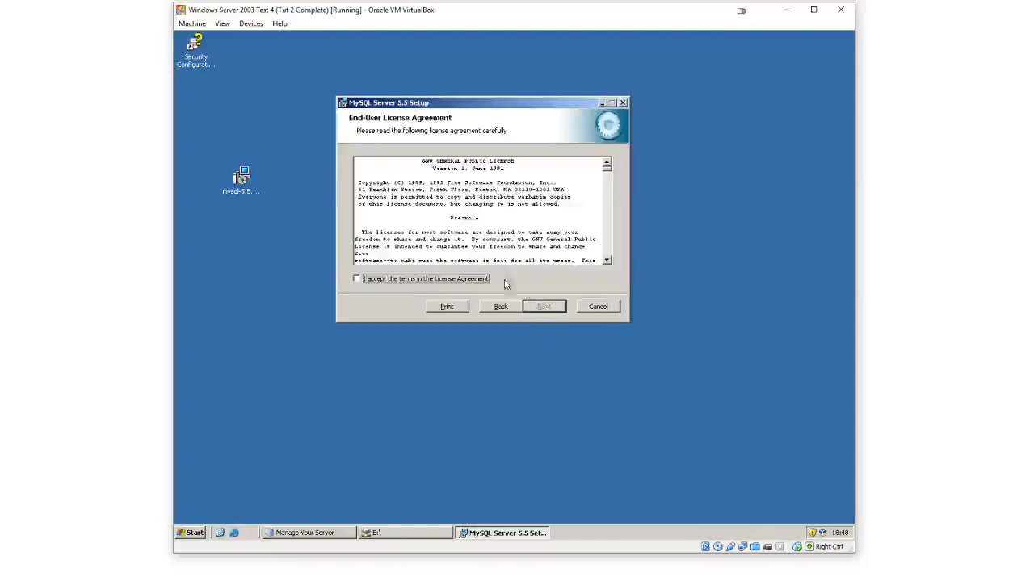
Accept the licence terms and install MySQL Server 5.5 with the Typical setup type
{"action": "left_click", "coordinate": [472, 279]}
{"action": "left_click", "coordinate": [562, 307]}
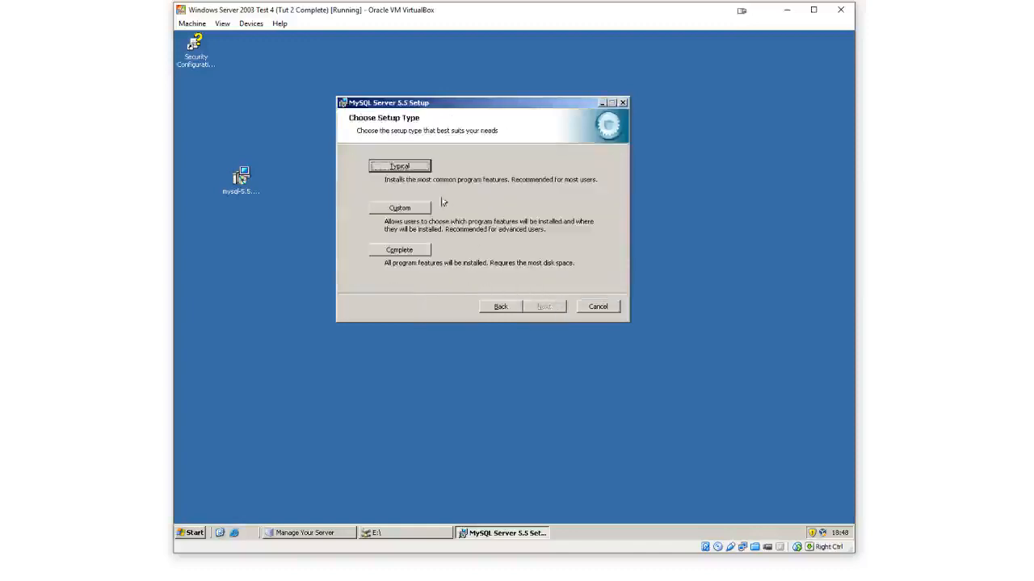
{"action": "left_click", "coordinate": [415, 170]}
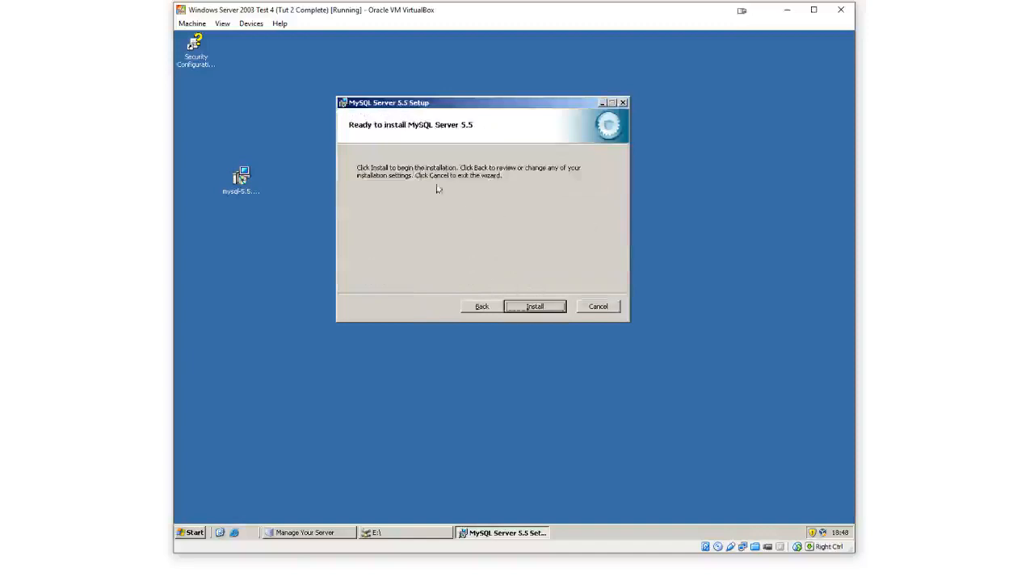
{"action": "left_click", "coordinate": [532, 306]}
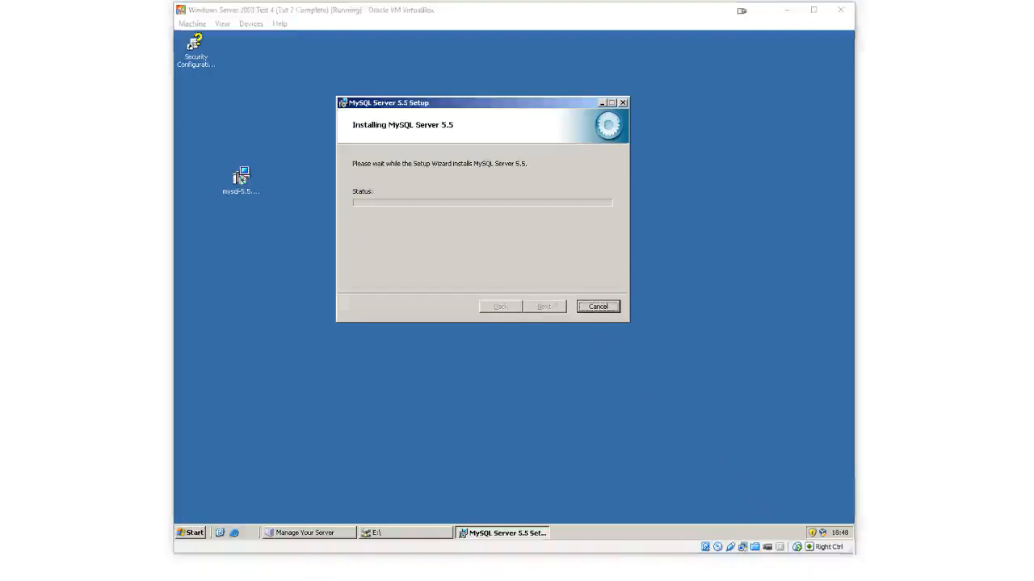
Switch to the DDXP16 VM and insert Ctrl+Alt+Del to bring up its Windows XP logon dialog
{"action": "left_click", "coordinate": [815, 542]}
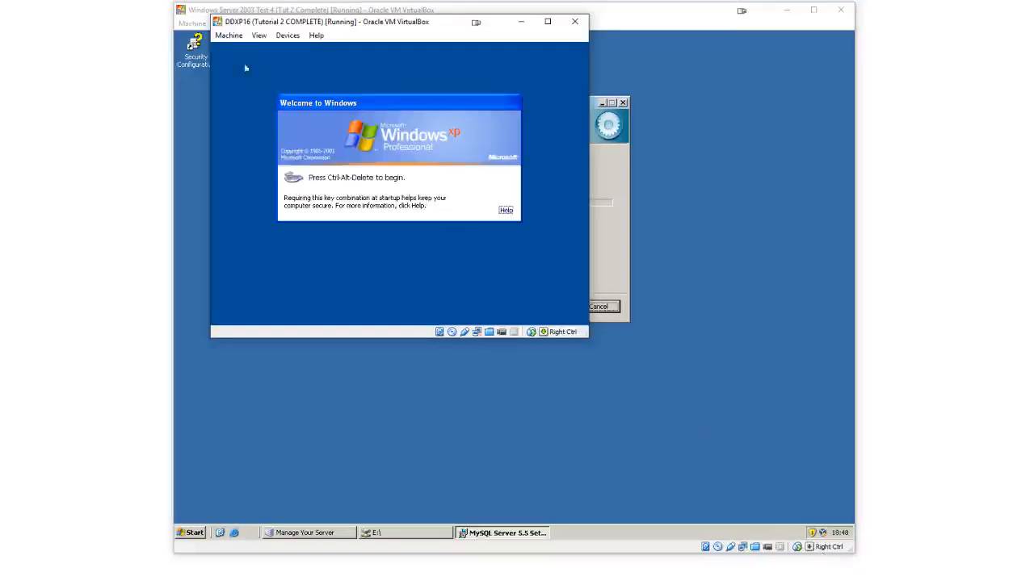
{"action": "left_click", "coordinate": [228, 35]}
{"action": "left_click", "coordinate": [277, 125]}
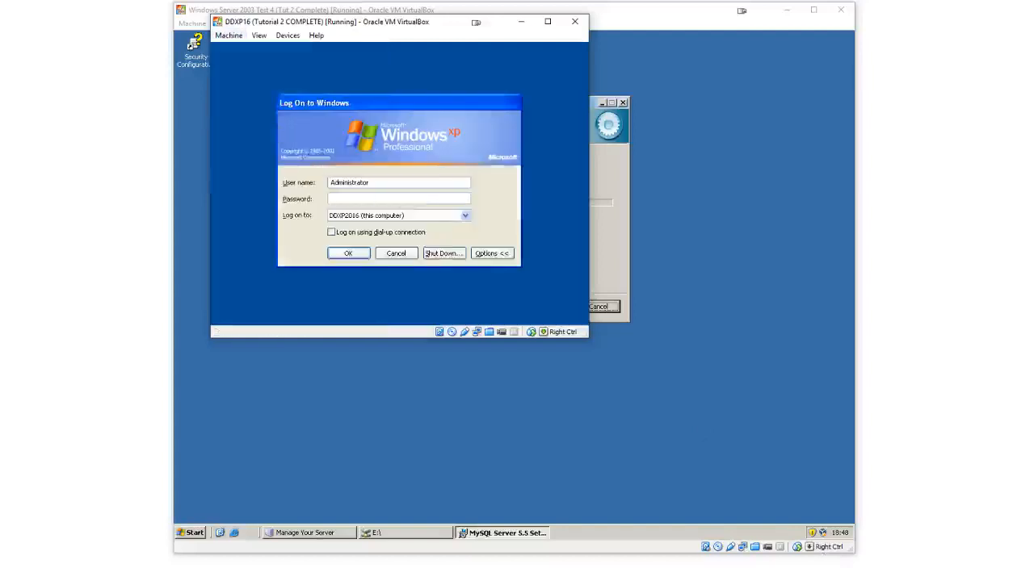
Choose DDXP2016 (this computer) as the logon target
{"action": "left_click", "coordinate": [381, 217]}
{"action": "left_click", "coordinate": [369, 229]}
{"action": "left_click", "coordinate": [371, 217]}
{"action": "left_click", "coordinate": [372, 218]}
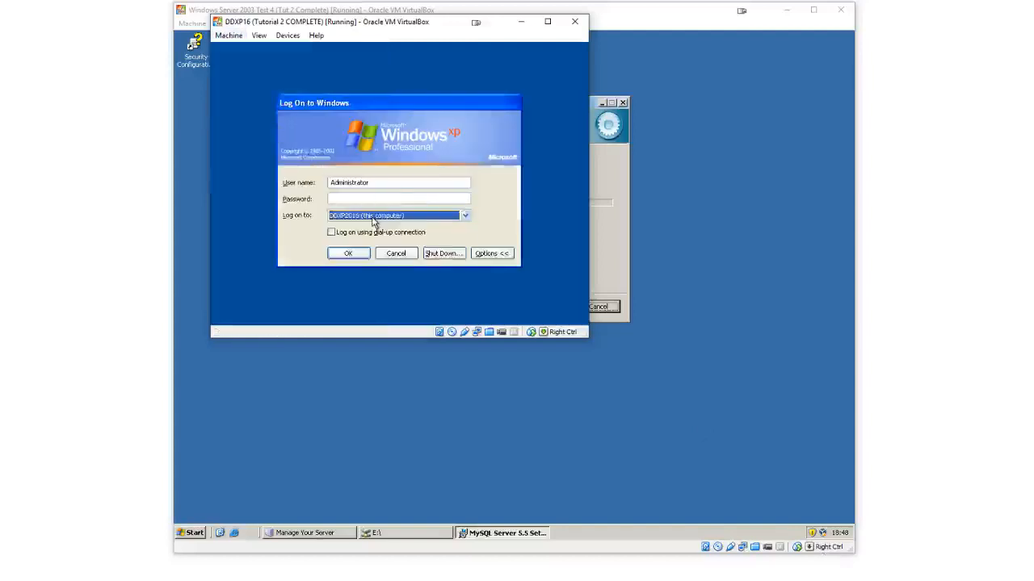
{"action": "left_click", "coordinate": [373, 218]}
{"action": "left_click", "coordinate": [378, 218]}
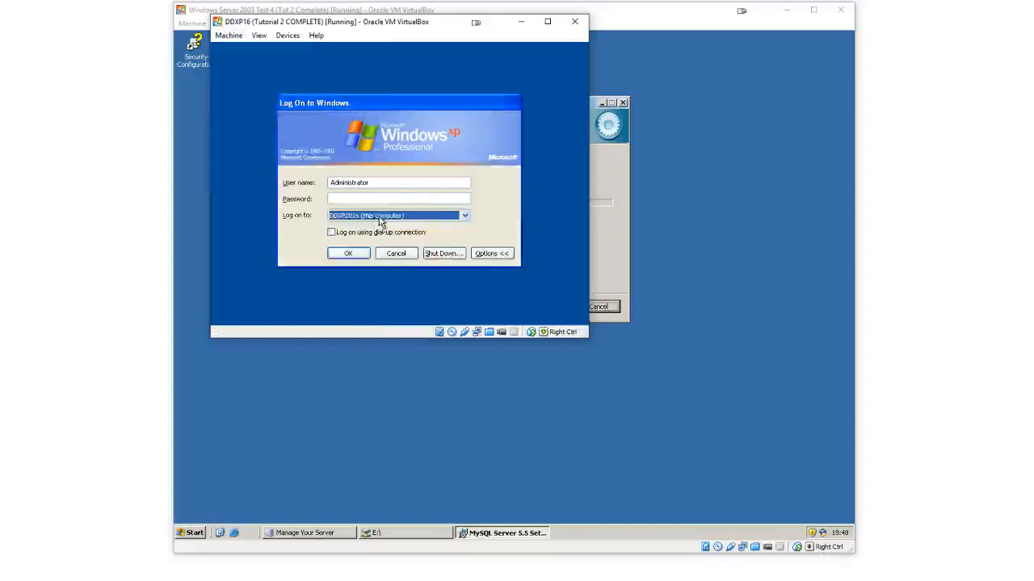
{"action": "left_click", "coordinate": [382, 218]}
{"action": "left_click", "coordinate": [385, 218]}
{"action": "left_click", "coordinate": [386, 218]}
{"action": "left_click", "coordinate": [304, 220]}
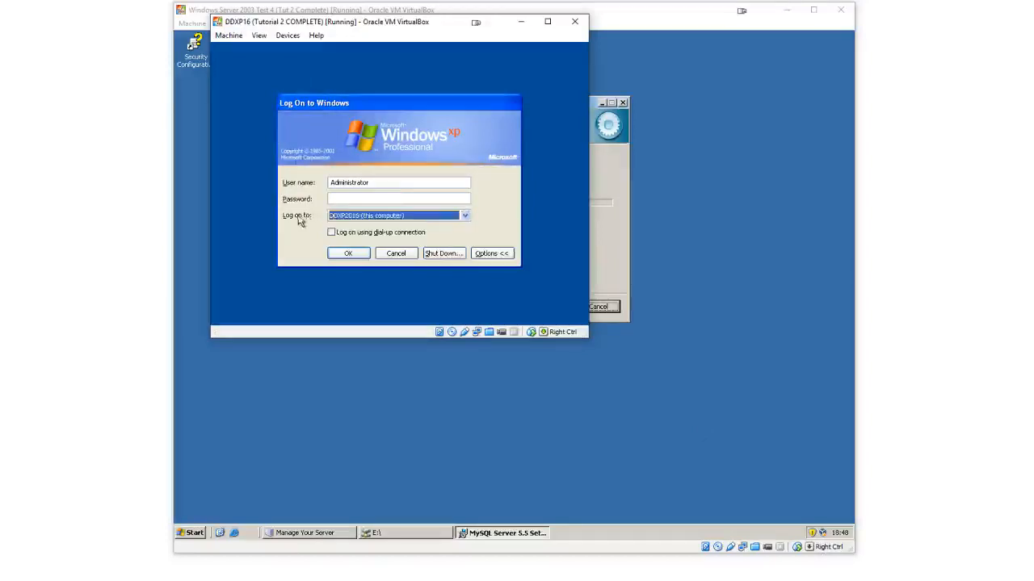
{"action": "left_click", "coordinate": [368, 218]}
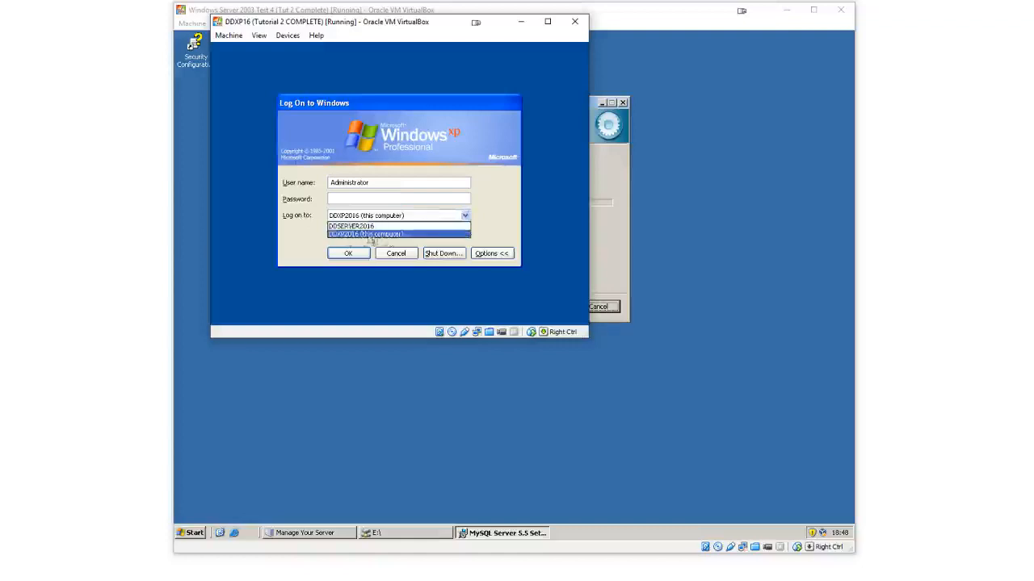
{"action": "left_click", "coordinate": [373, 236]}
Enter the Administrator account password and log on to DDXP16
{"action": "left_click", "coordinate": [365, 199]}
{"action": "type", "text": "●"}
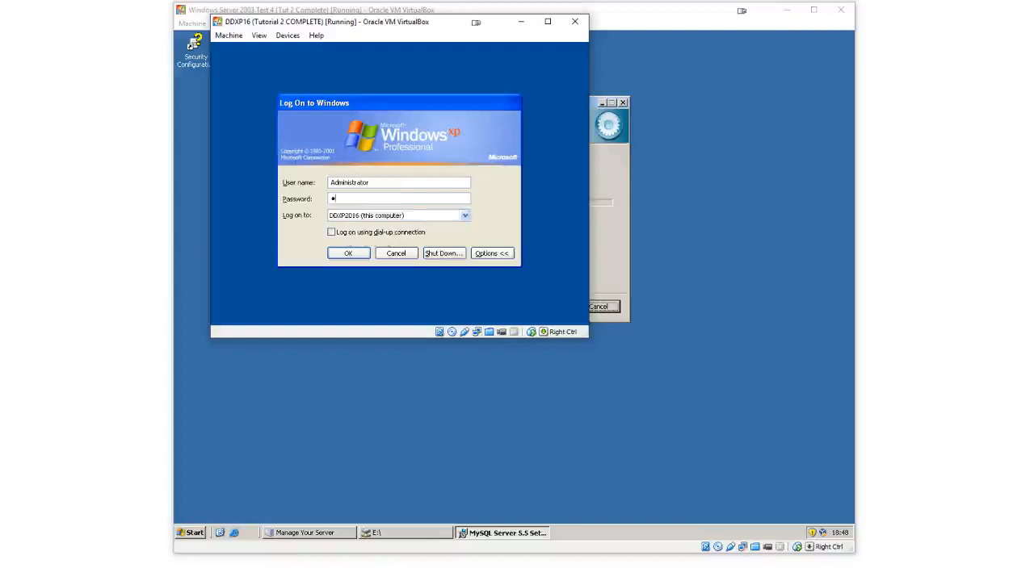
{"action": "type", "text": "●●●●●●●"}
{"action": "key", "text": "Return"}
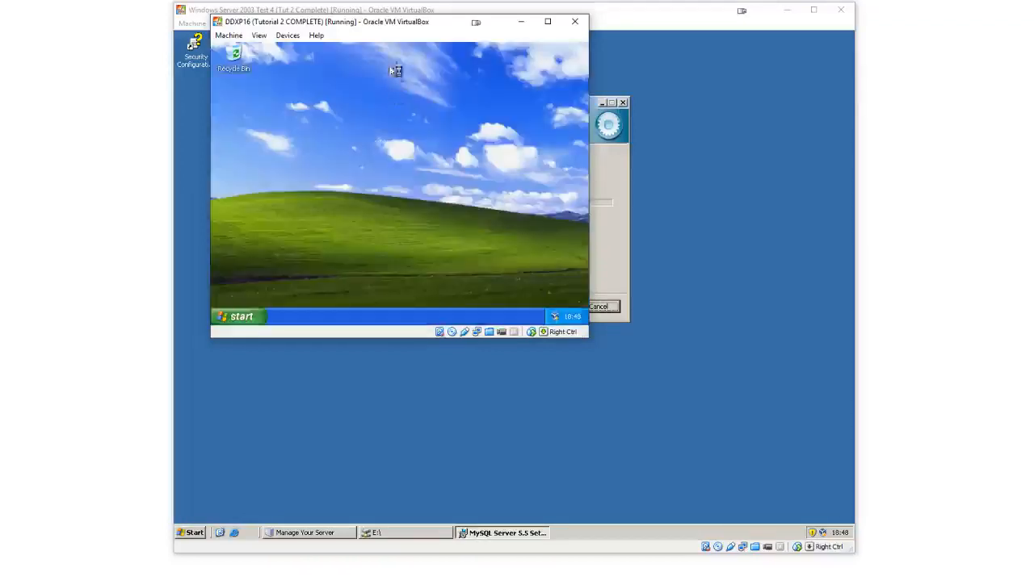
Set DDXP16's screen resolution to 1152 by 864 pixels in Display Properties and apply it
{"action": "left_click_drag", "start_coordinate": [409, 22], "coordinate": [706, 122]}
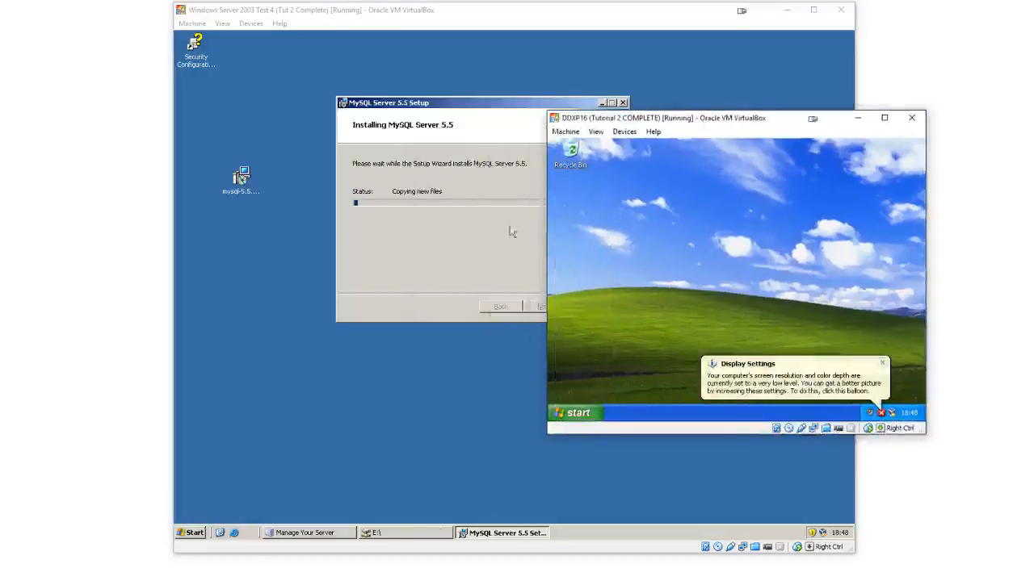
{"action": "left_click", "coordinate": [884, 367]}
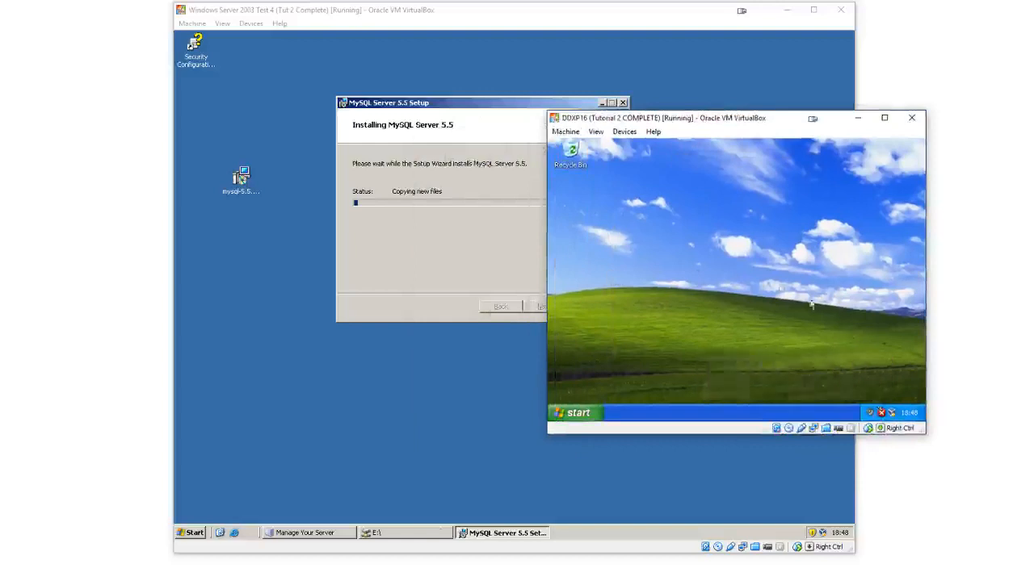
{"action": "right_click", "coordinate": [748, 269]}
{"action": "left_click", "coordinate": [777, 340]}
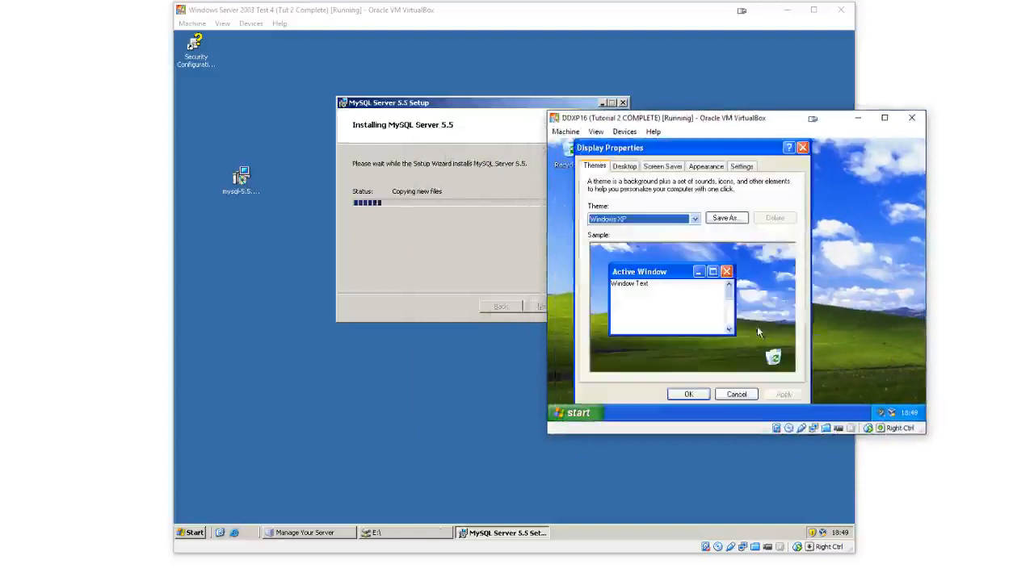
{"action": "left_click", "coordinate": [750, 171]}
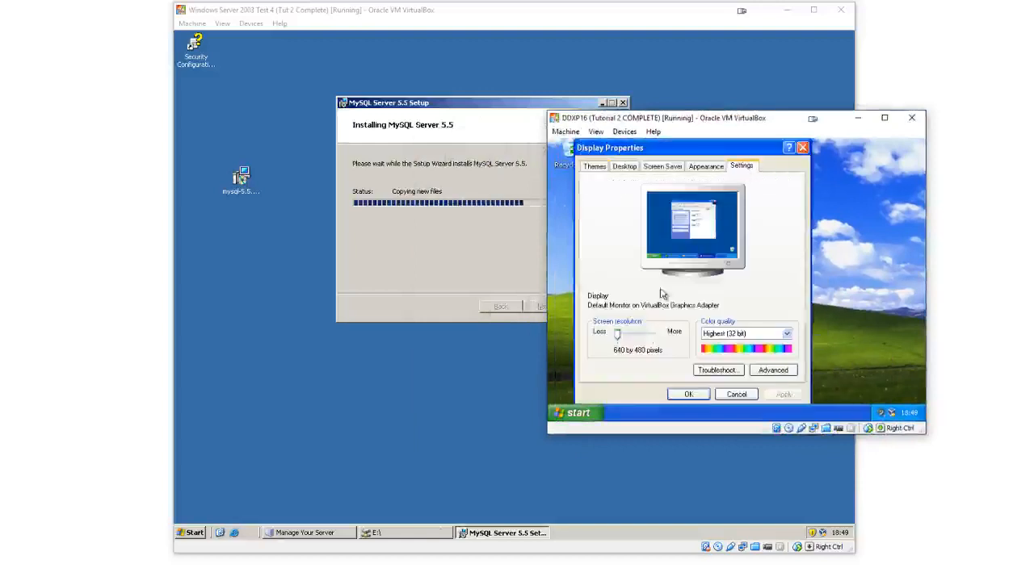
{"action": "mouse_move", "coordinate": [632, 334]}
{"action": "left_mouse_down"}
{"action": "mouse_move", "coordinate": [619, 336]}
{"action": "mouse_move", "coordinate": [654, 337]}
{"action": "mouse_move", "coordinate": [648, 343]}
{"action": "left_mouse_up"}
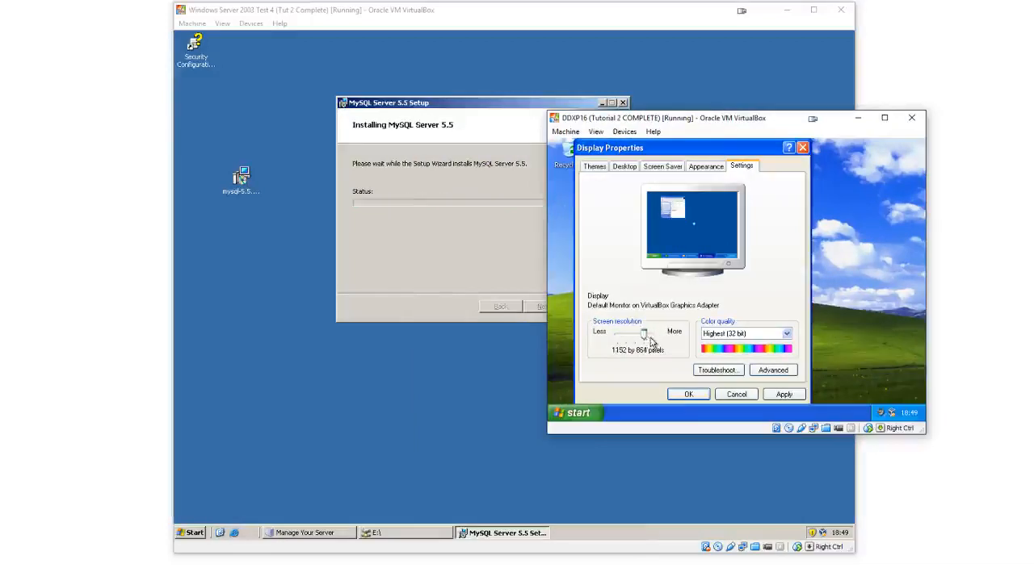
{"action": "left_click", "coordinate": [778, 396]}
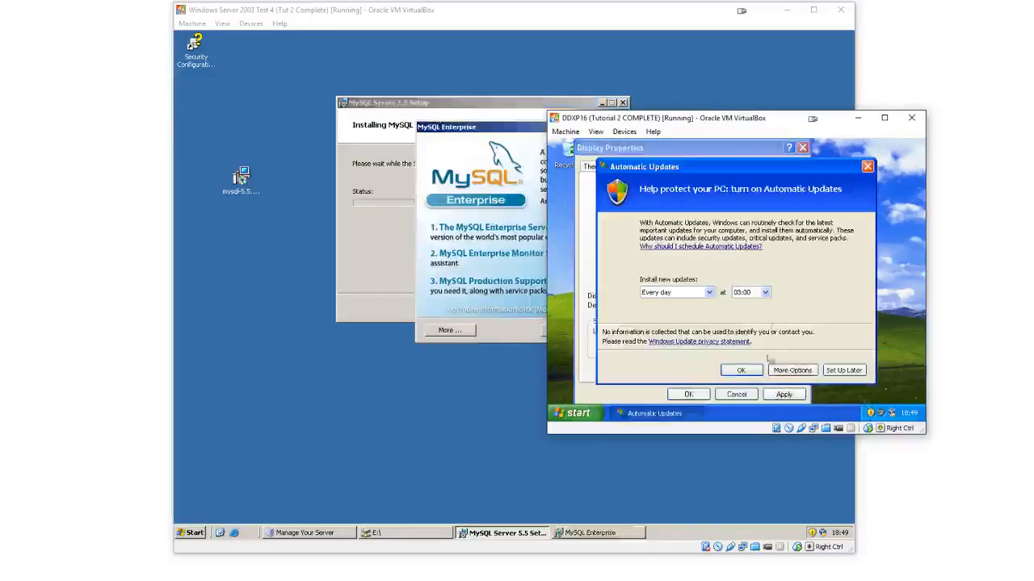
Dismiss the Automatic Updates prompt and confirm the new display settings
{"action": "left_click", "coordinate": [867, 166]}
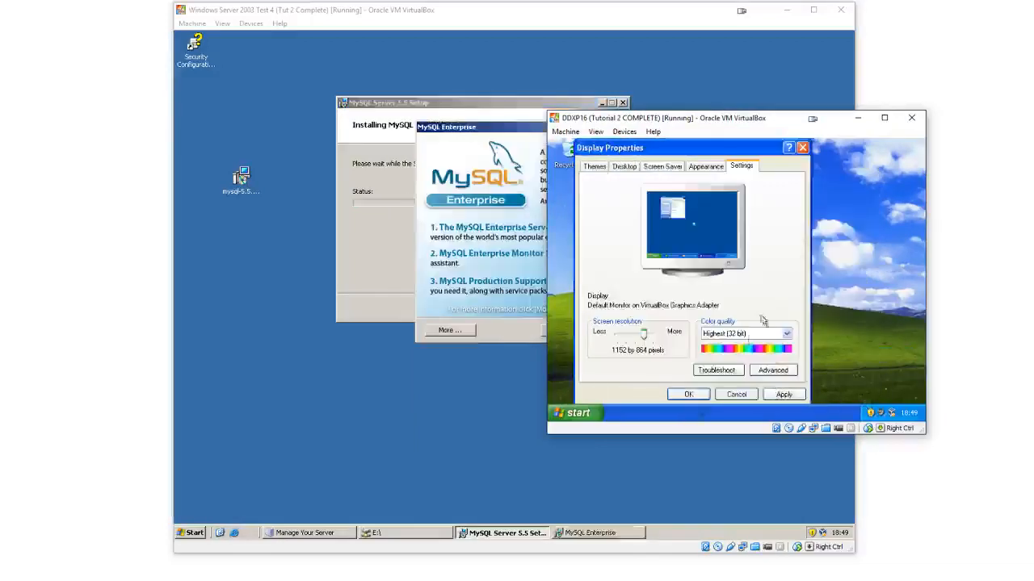
{"action": "left_click", "coordinate": [768, 395]}
{"action": "left_click_drag", "start_coordinate": [608, 41], "coordinate": [411, 4]}
{"action": "left_click", "coordinate": [371, 129]}
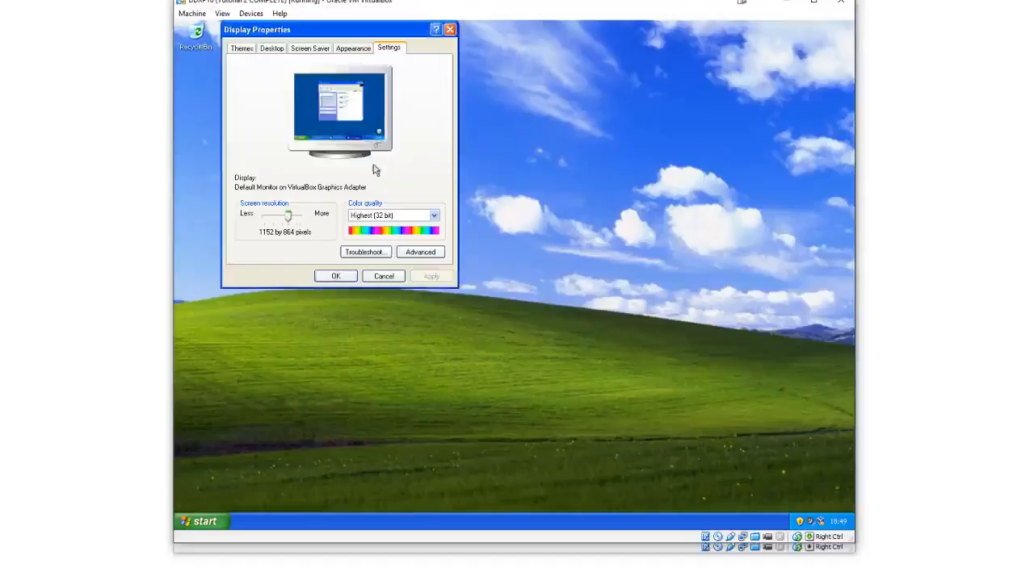
{"action": "left_click", "coordinate": [336, 277]}
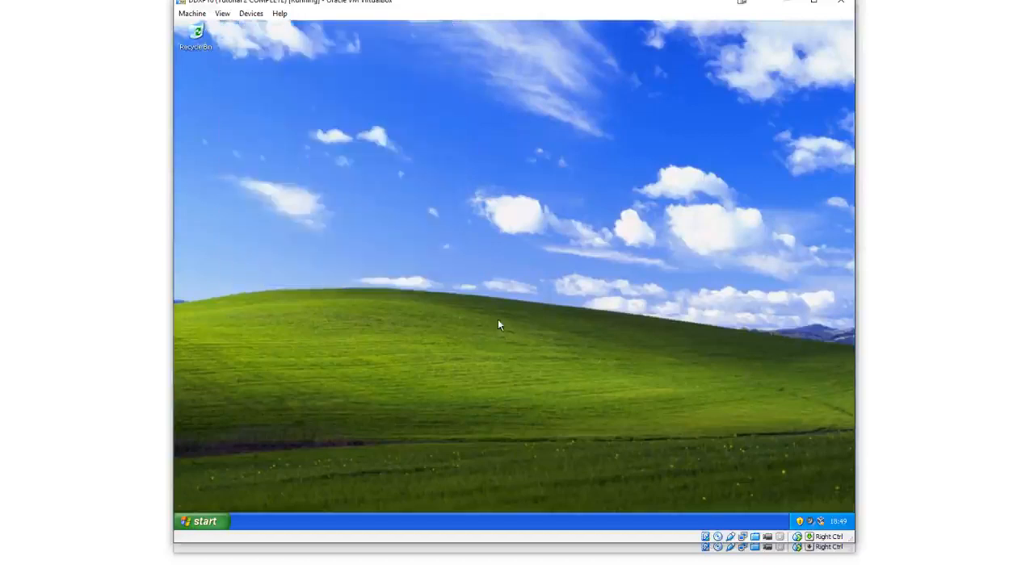
Reopen Display Properties to check the screen resolution setting, then close it
{"action": "right_click", "coordinate": [498, 323]}
{"action": "left_click", "coordinate": [516, 392]}
{"action": "left_click", "coordinate": [395, 116]}
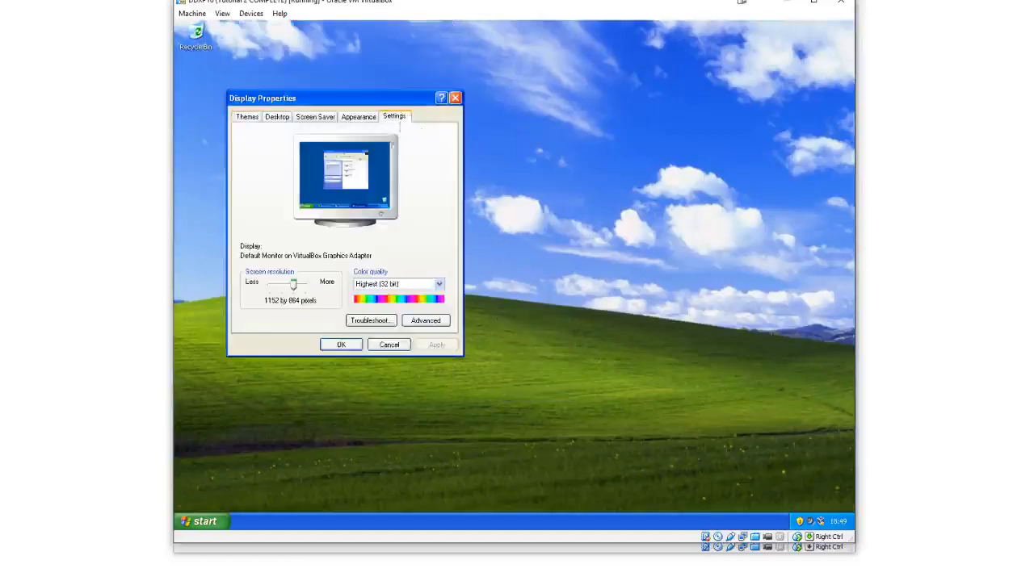
{"action": "mouse_move", "coordinate": [290, 284]}
{"action": "left_mouse_down"}
{"action": "mouse_move", "coordinate": [255, 281]}
{"action": "mouse_move", "coordinate": [294, 291]}
{"action": "left_mouse_up"}
{"action": "left_click", "coordinate": [341, 345]}
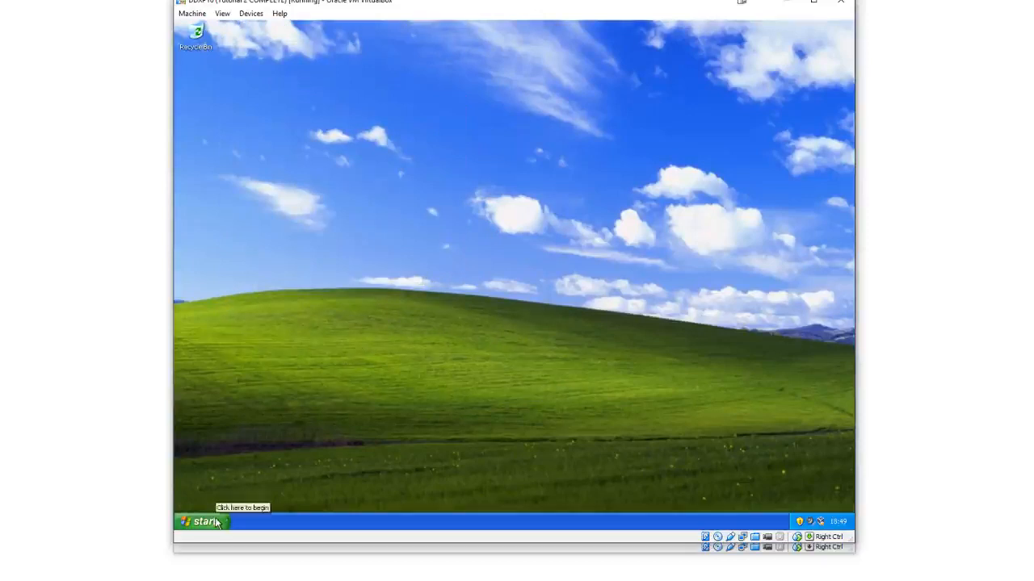
Switch back to the Windows Server 2003 VM and page through the MySQL Enterprise information dialog
{"action": "mouse_move", "coordinate": [729, 579]}
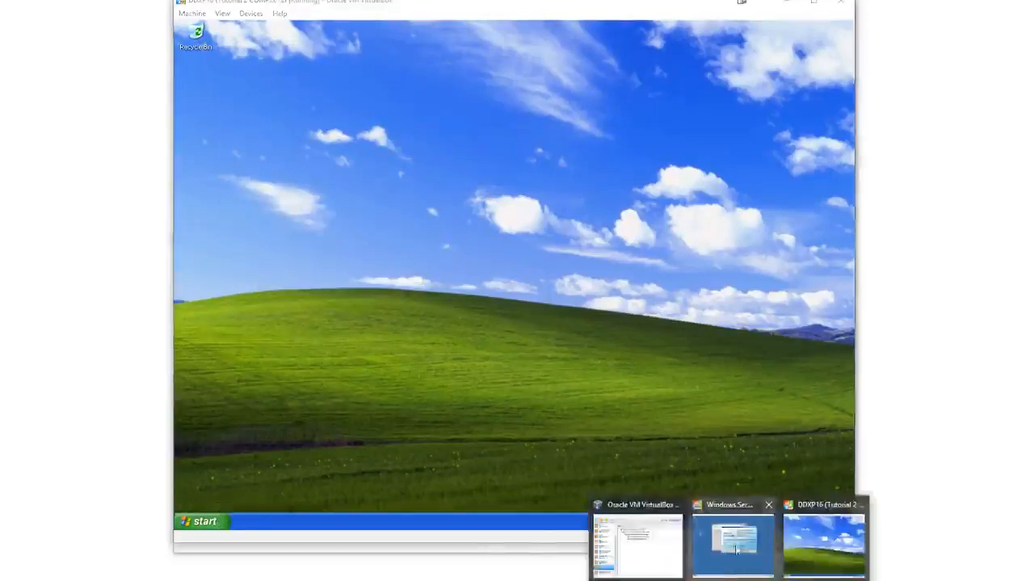
{"action": "left_click", "coordinate": [733, 542]}
{"action": "left_click_drag", "start_coordinate": [525, 128], "coordinate": [432, 208]}
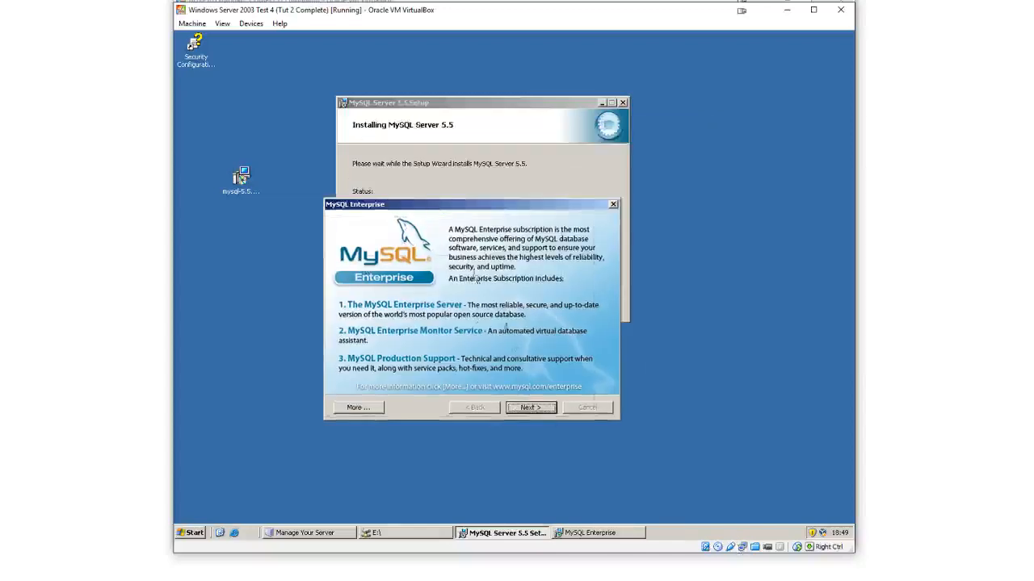
{"action": "left_click", "coordinate": [534, 409]}
{"action": "left_click", "coordinate": [534, 409]}
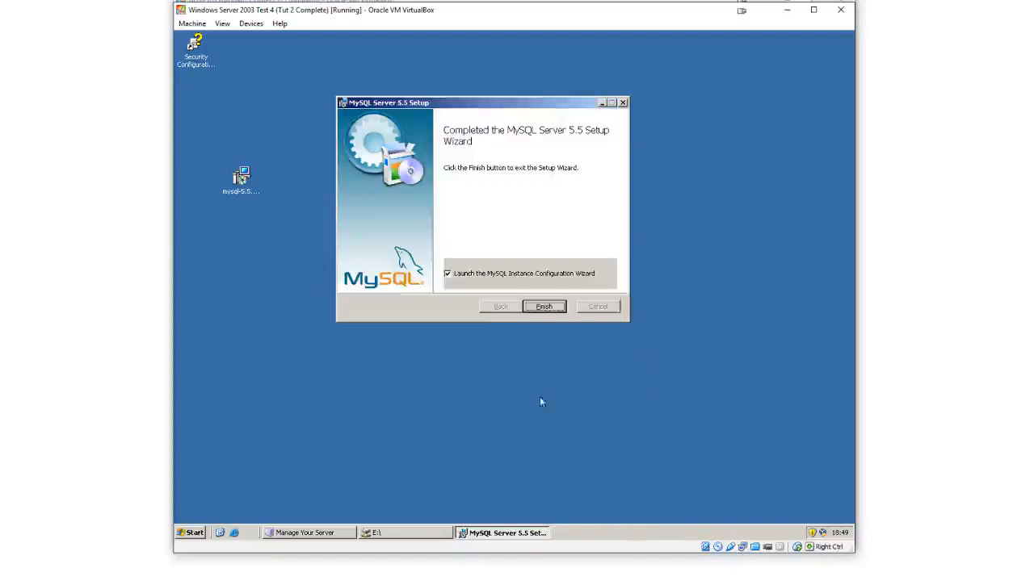
Finish setup into the Instance Configuration Wizard, choose Standard Configuration, and install it as the MySQL Windows service
{"action": "left_click", "coordinate": [554, 305]}
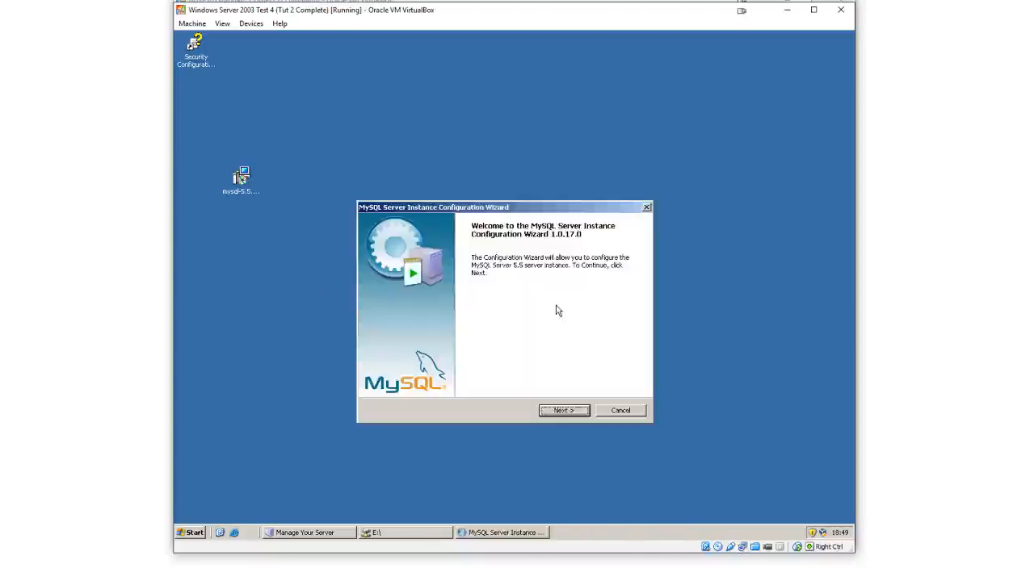
{"action": "left_click", "coordinate": [564, 412]}
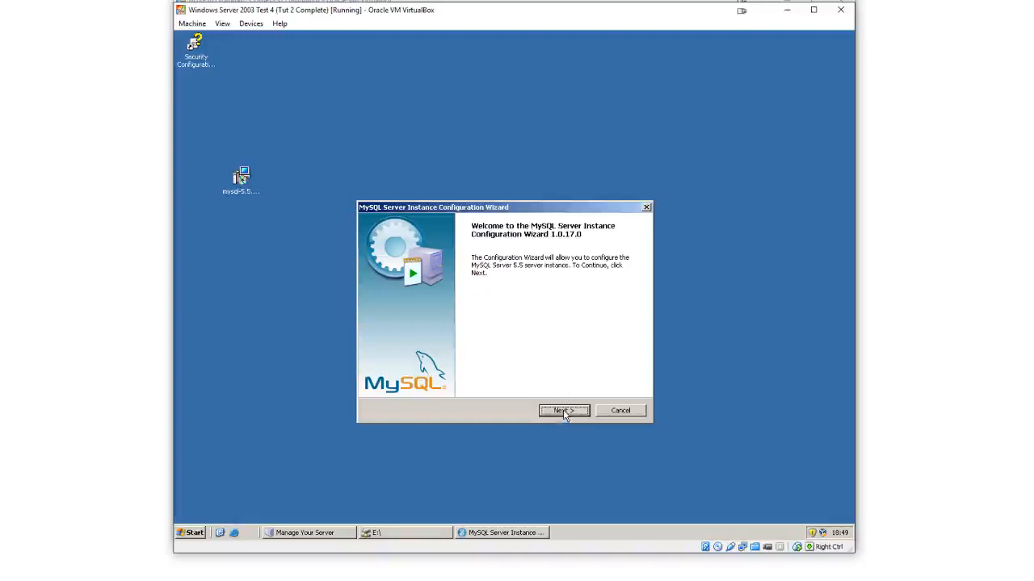
{"action": "left_click", "coordinate": [428, 336]}
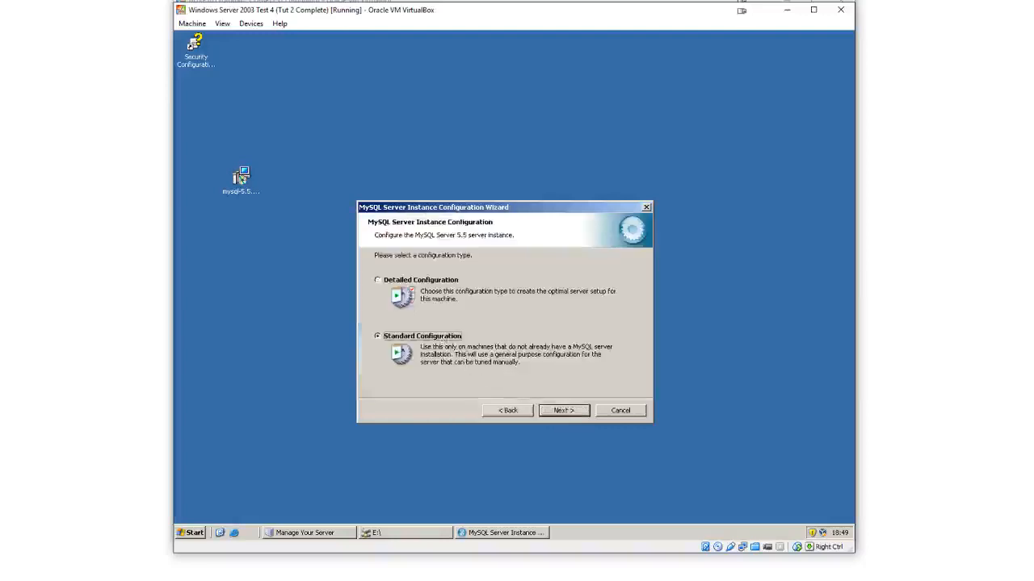
{"action": "left_click", "coordinate": [569, 411]}
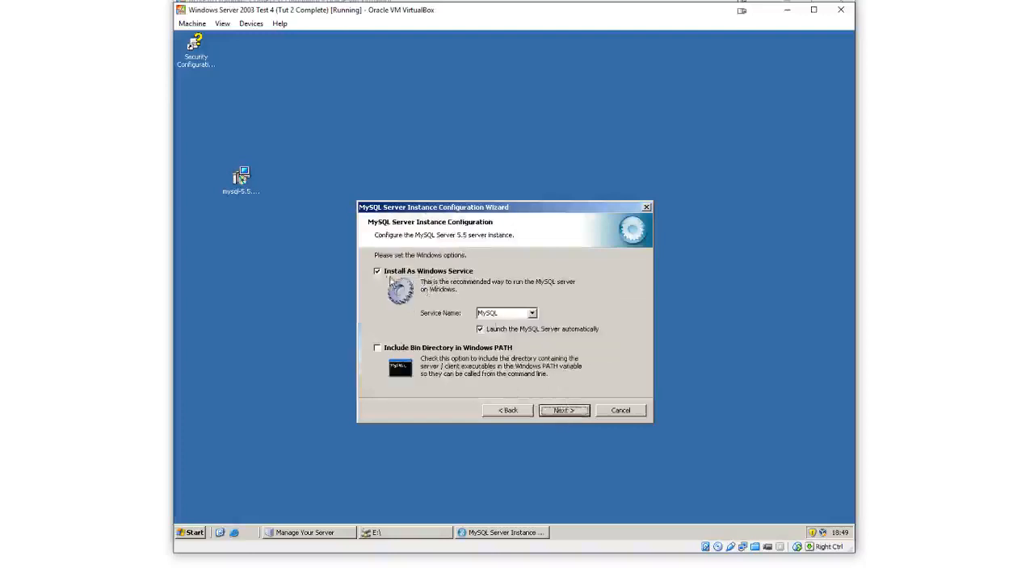
{"action": "left_click", "coordinate": [570, 412]}
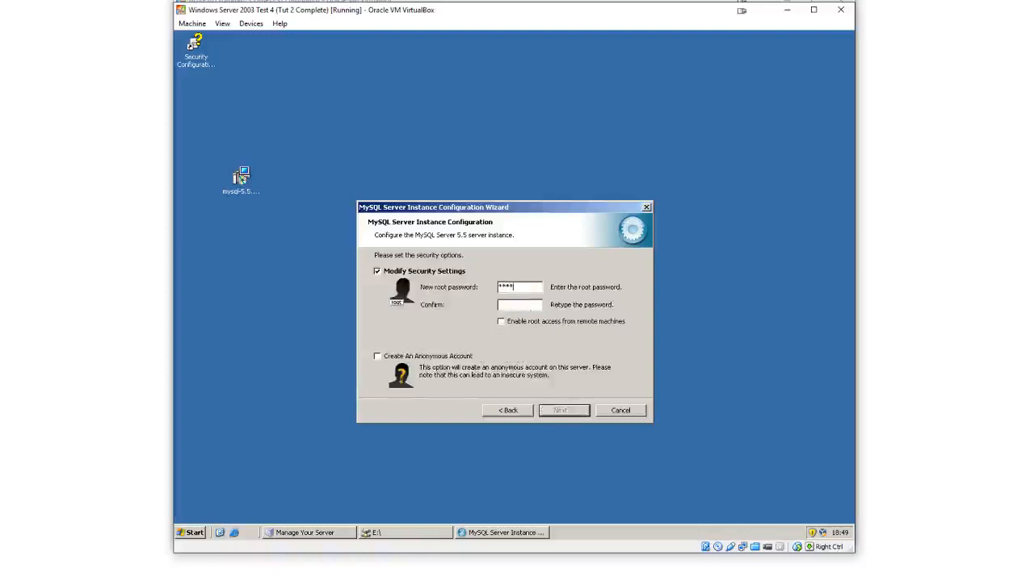
Enter and confirm a new root password in the security settings
{"action": "type", "text": "*********"}
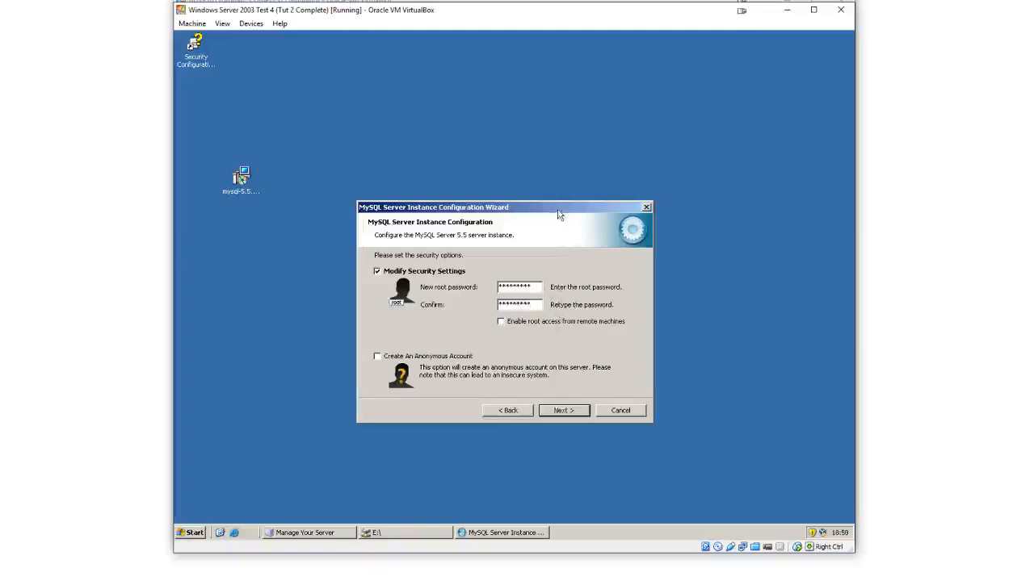
{"action": "left_click_drag", "start_coordinate": [559, 214], "coordinate": [606, 155]}
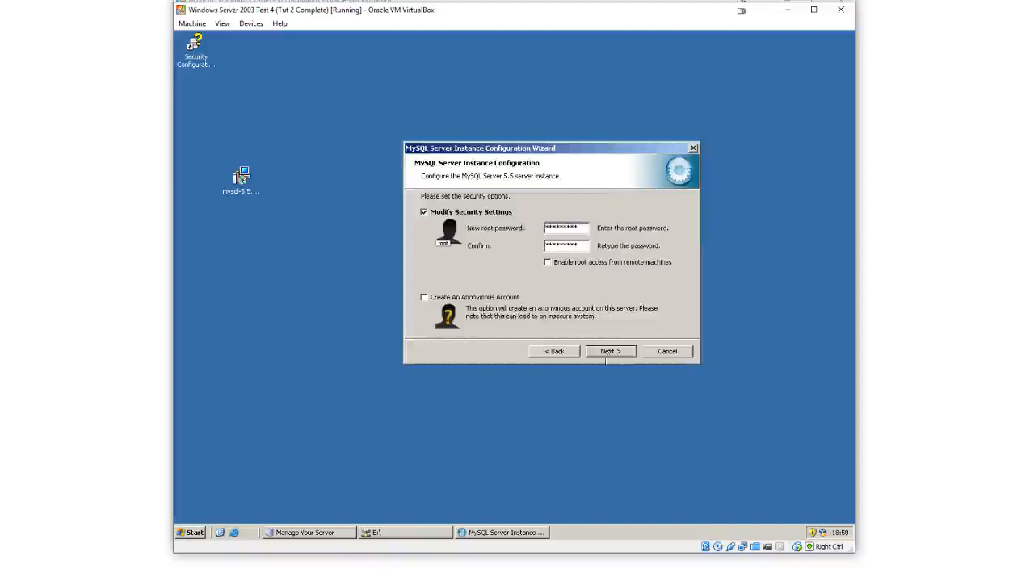
{"action": "left_click", "coordinate": [610, 353]}
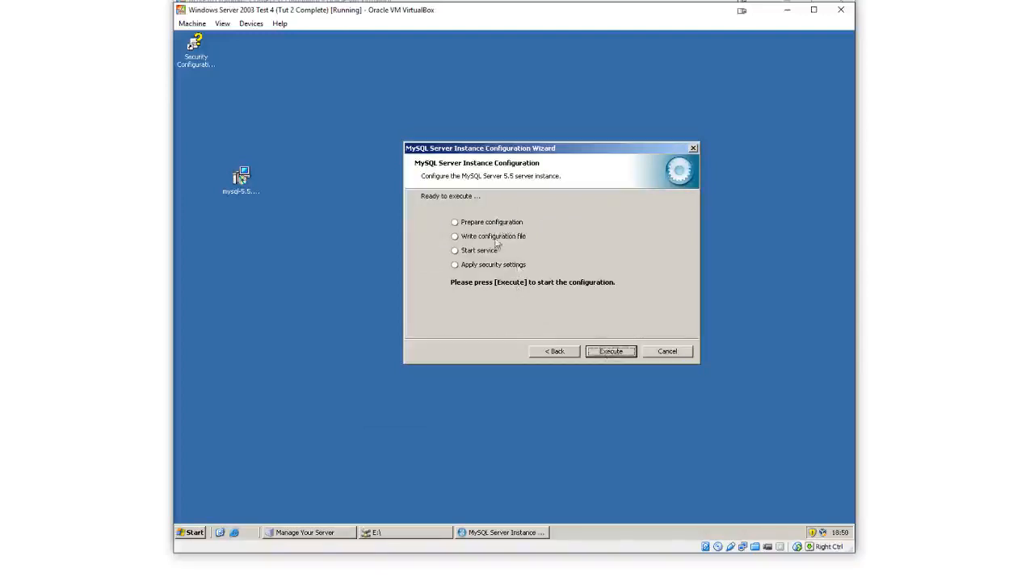
Execute the server instance configuration and close the wizard
{"action": "left_click", "coordinate": [610, 352]}
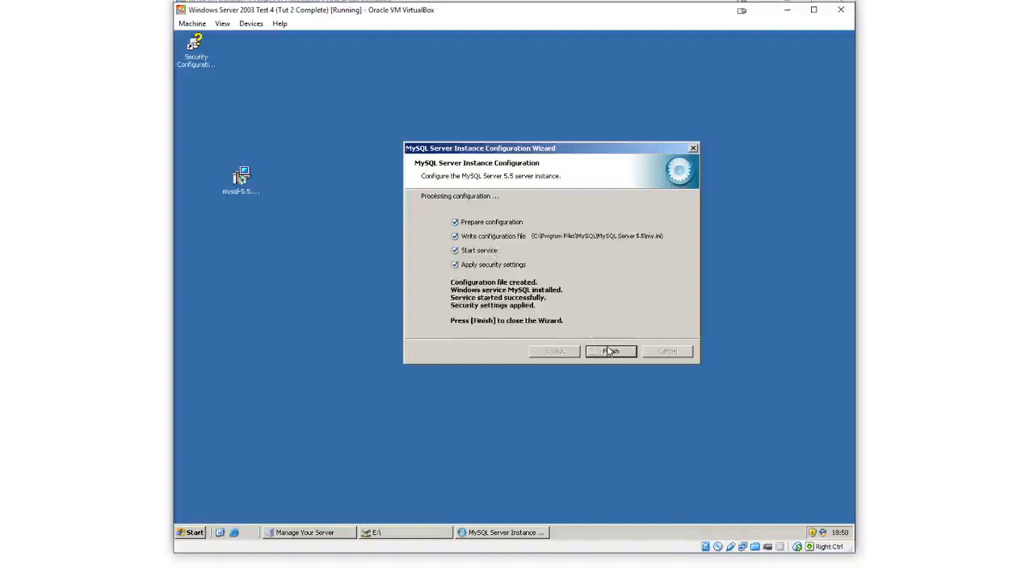
{"action": "left_click", "coordinate": [610, 353]}
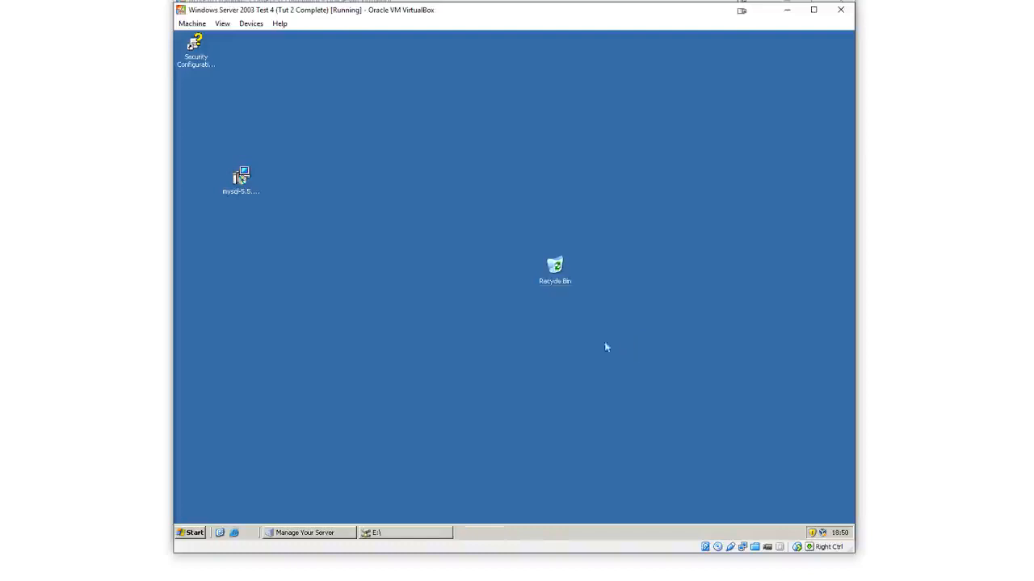
Launch the MySQL 5.5 Command Line Client from the MySQL Server 5.5 program group
{"action": "left_click", "coordinate": [191, 535]}
{"action": "mouse_move", "coordinate": [224, 499]}
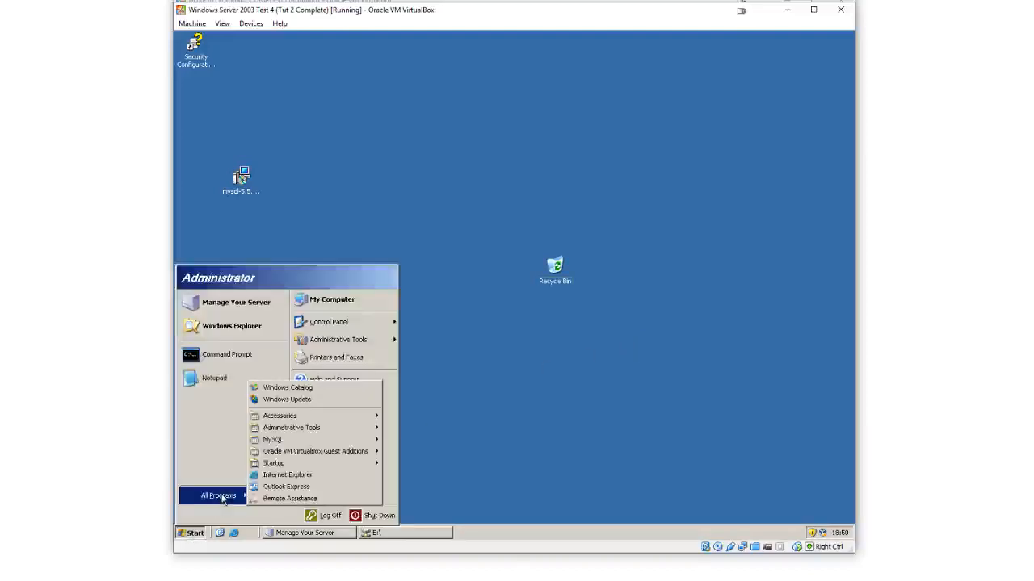
{"action": "mouse_move", "coordinate": [323, 439]}
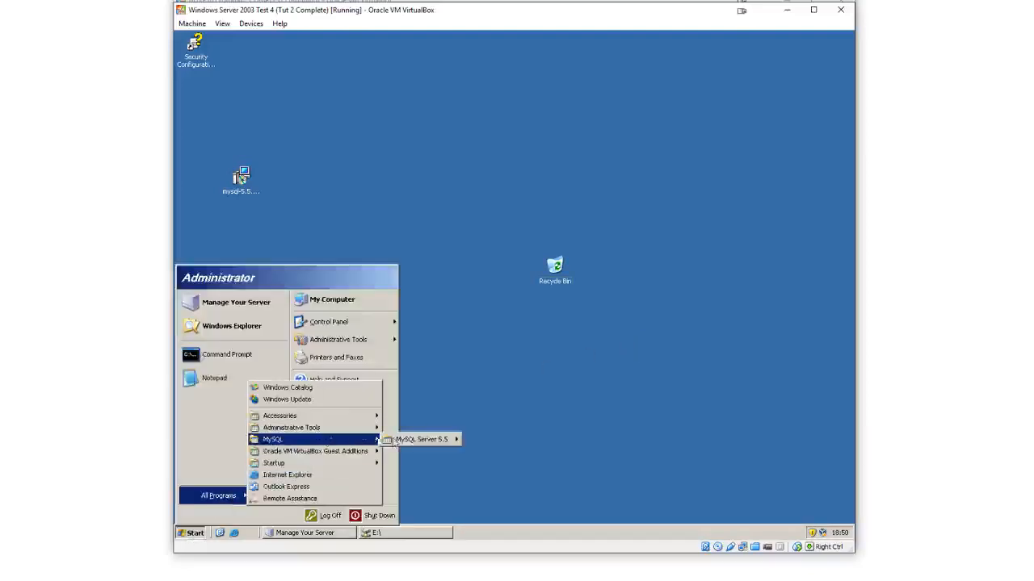
{"action": "mouse_move", "coordinate": [395, 440]}
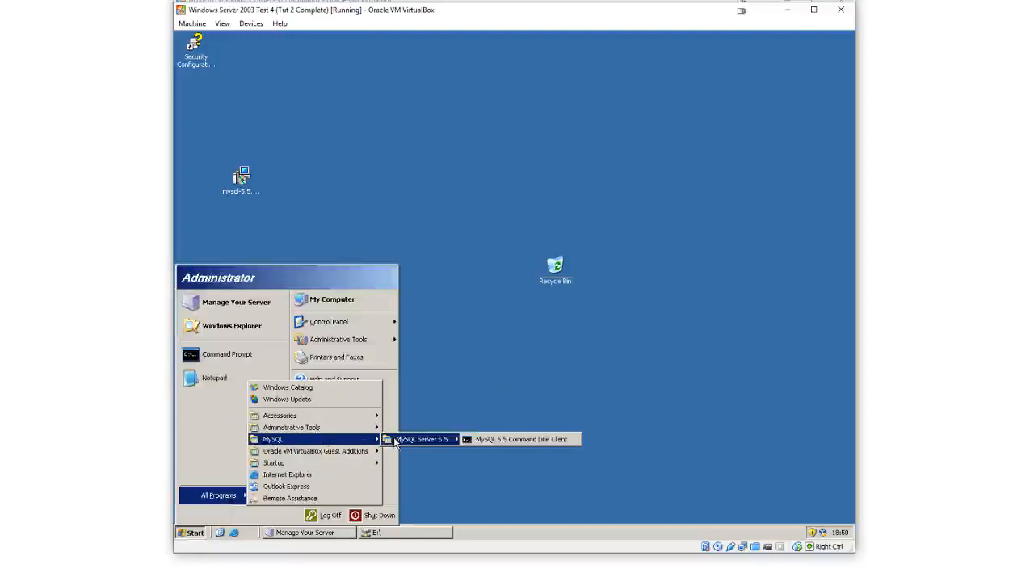
{"action": "left_click", "coordinate": [479, 440]}
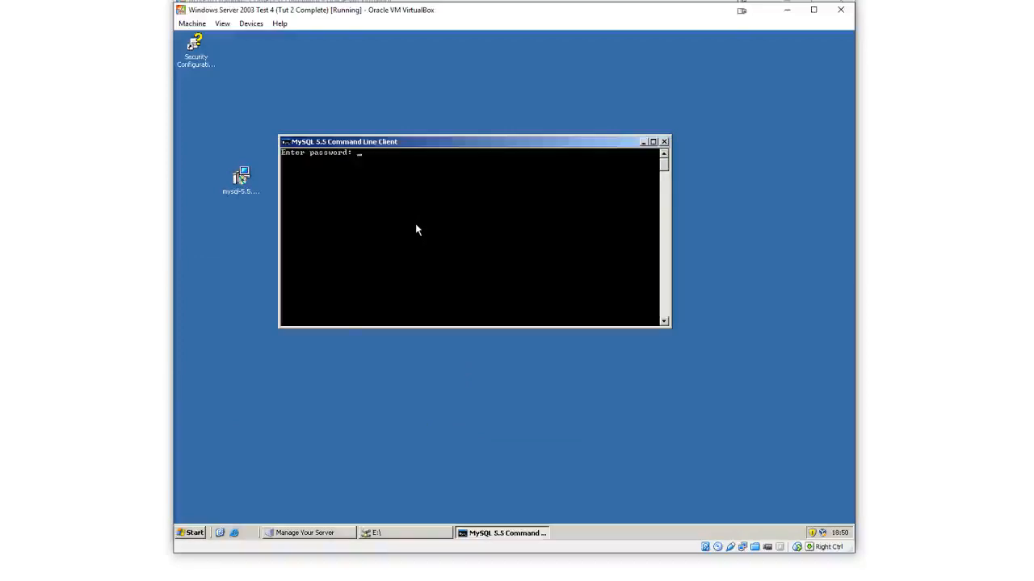
{"action": "left_click", "coordinate": [197, 534]}
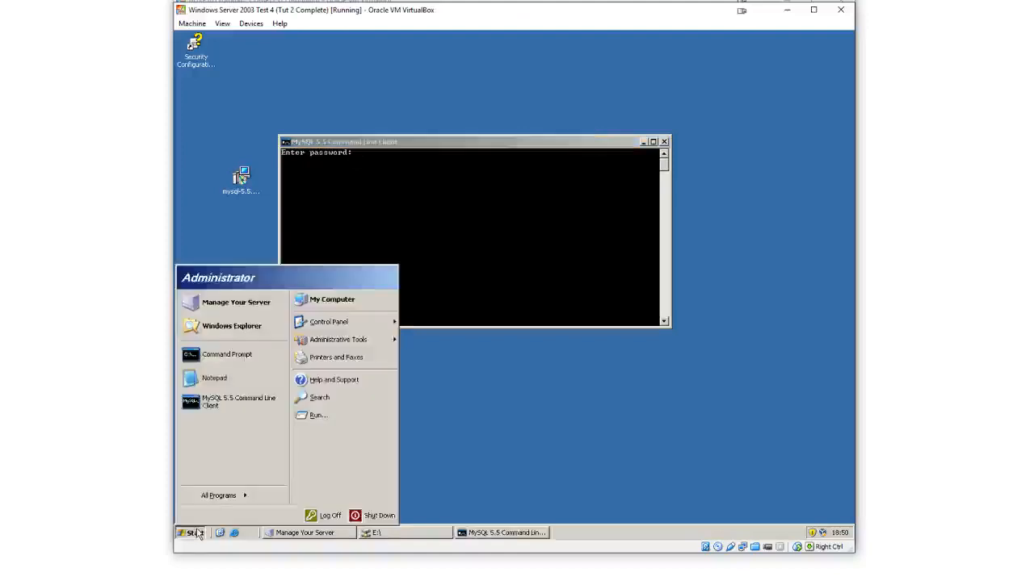
{"action": "left_click", "coordinate": [218, 495]}
{"action": "mouse_move", "coordinate": [358, 443]}
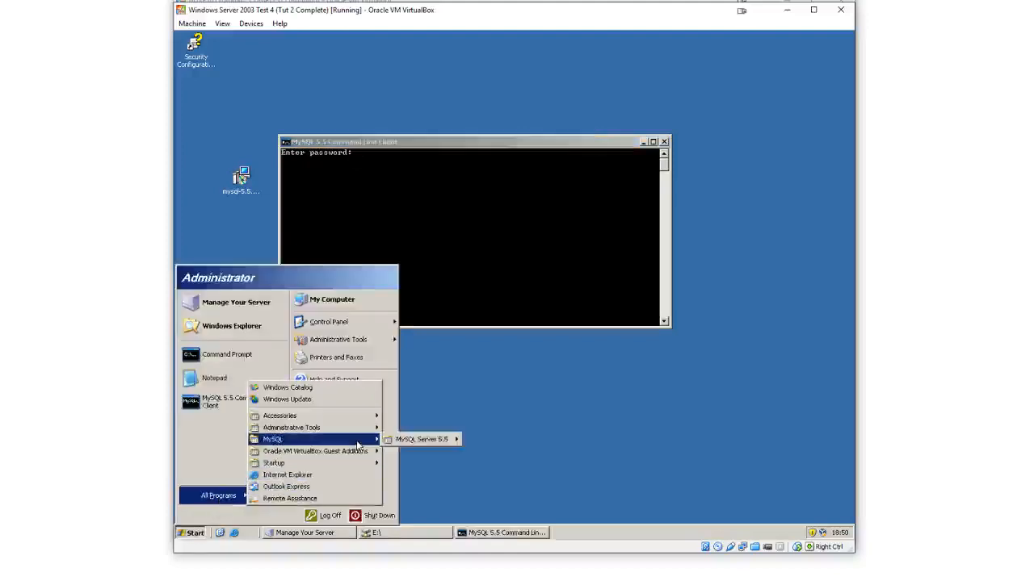
{"action": "mouse_move", "coordinate": [421, 439]}
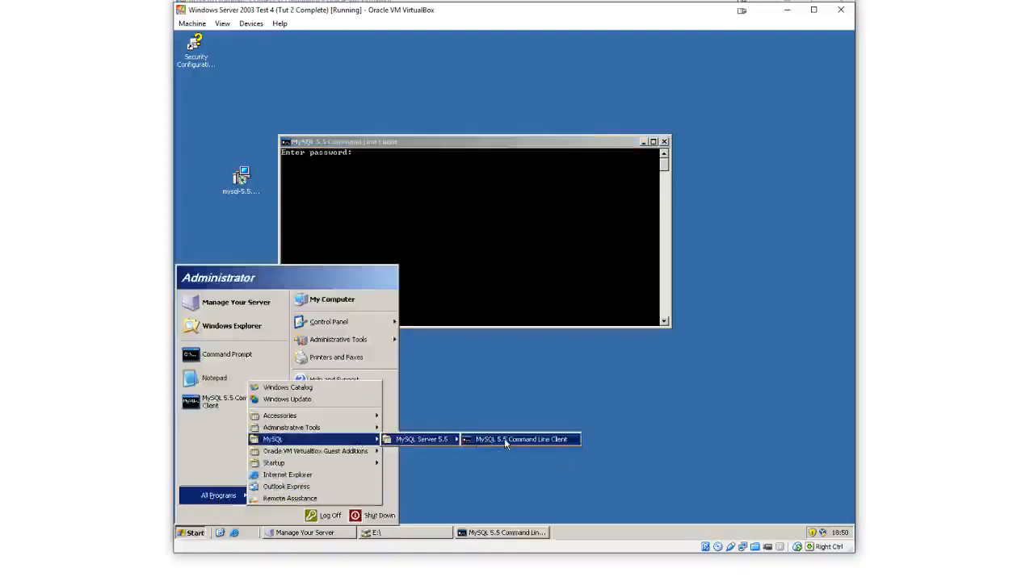
{"action": "left_click", "coordinate": [488, 206]}
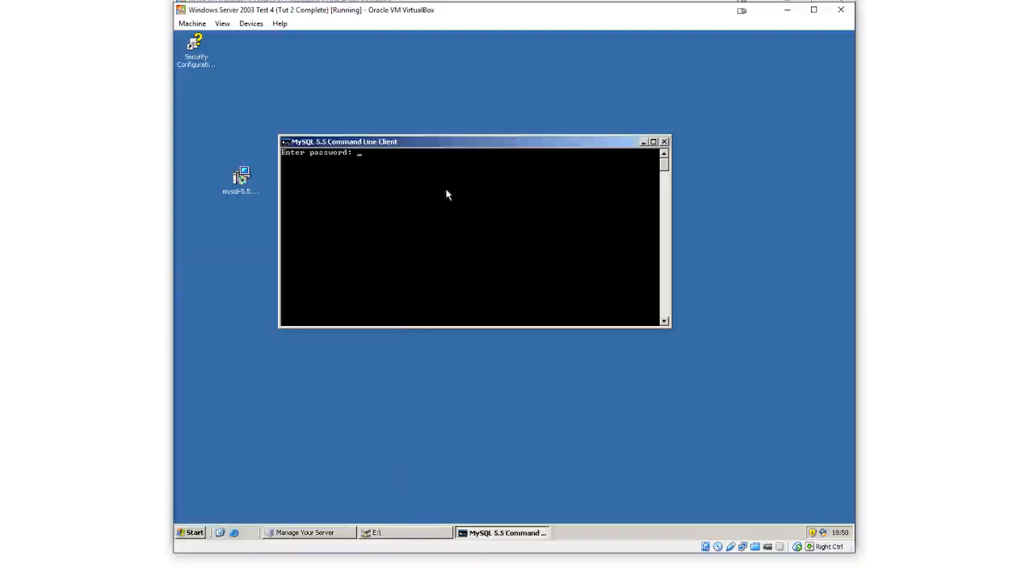
Log in to the command line client by entering the root password
{"action": "type", "text": "*******"}
{"action": "key", "text": "BackSpace"}
{"action": "key", "text": "BackSpace"}
{"action": "key", "text": "BackSpace"}
{"action": "key", "text": "BackSpace"}
{"action": "key", "text": "BackSpace"}
{"action": "key", "text": "BackSpace"}
{"action": "type", "text": "*******"}
{"action": "key", "text": "Return"}
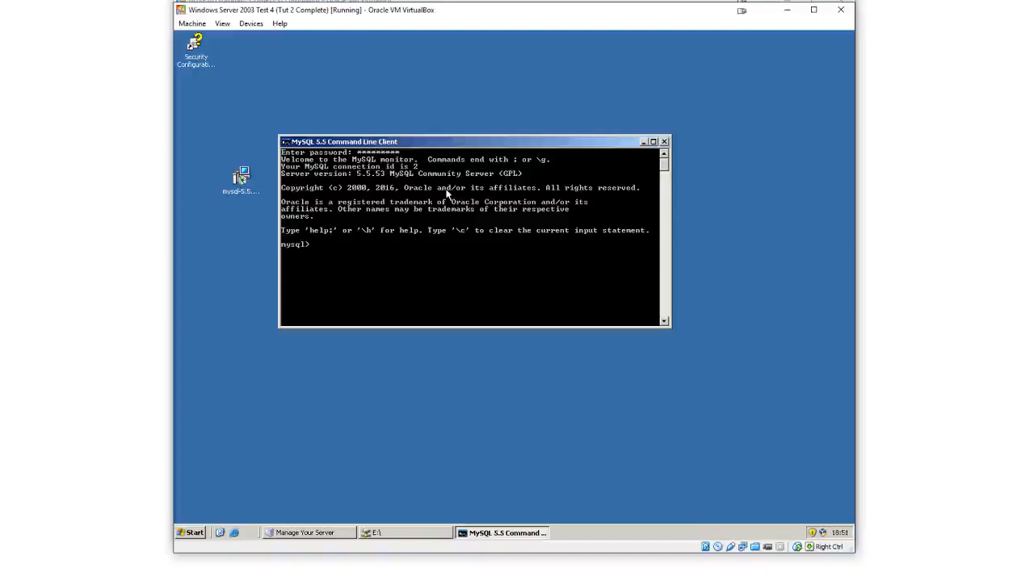
List the server's databases with show databases;
{"action": "type", "text": "show databases;"}
{"action": "key", "text": "Return"}
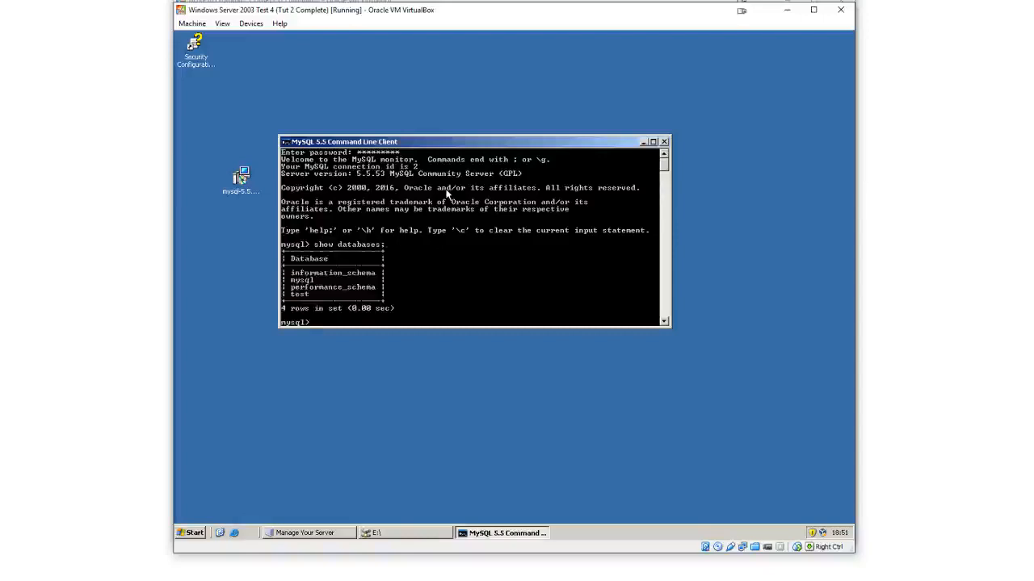
{"action": "scroll", "coordinate": [376, 225], "scroll_direction": "down", "scroll_amount": 2}
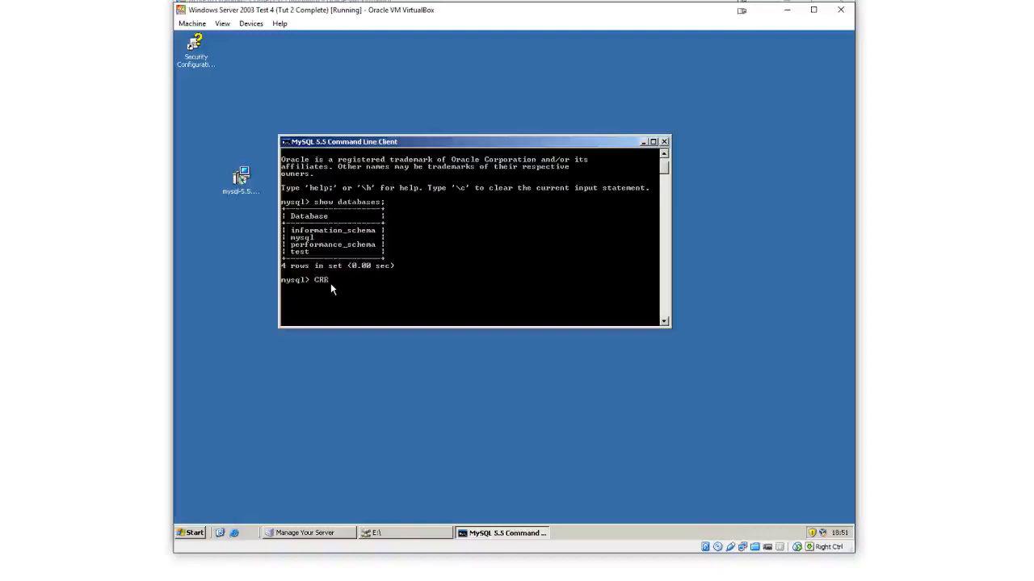
Create a MySQL user named kodi, entering its password in the IDENTIFIED BY clause
{"action": "type", "text": "USER"}
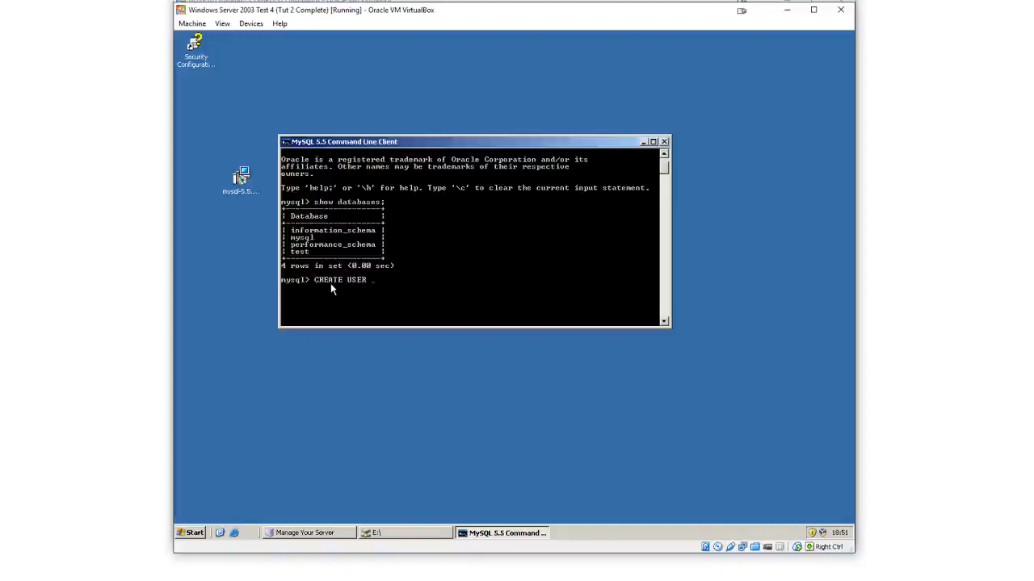
{"action": "type", "text": "'kodi'"}
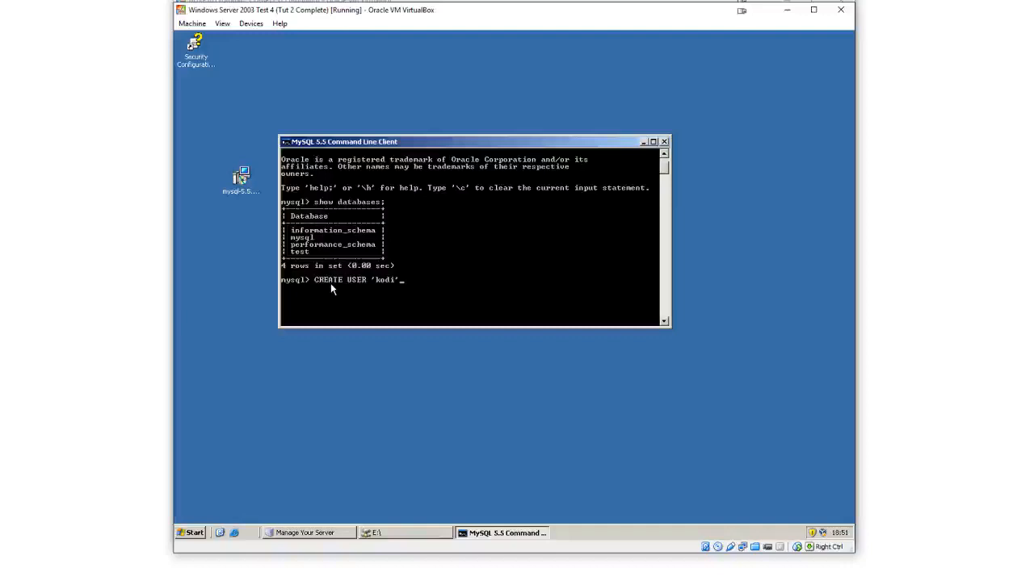
{"action": "type", "text": "IDENTIFIED BY 'kodi';"}
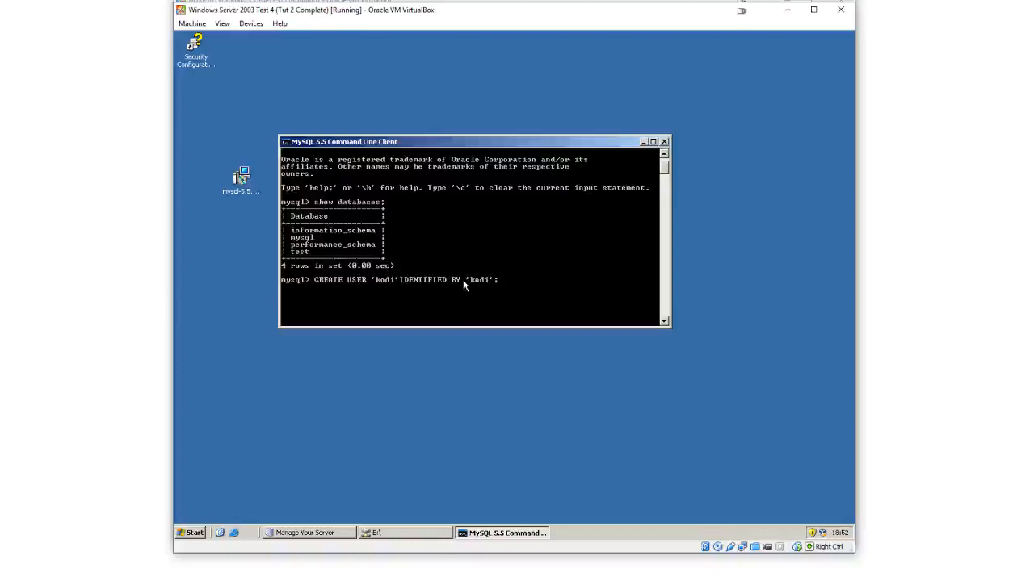
{"action": "key", "text": "Return"}
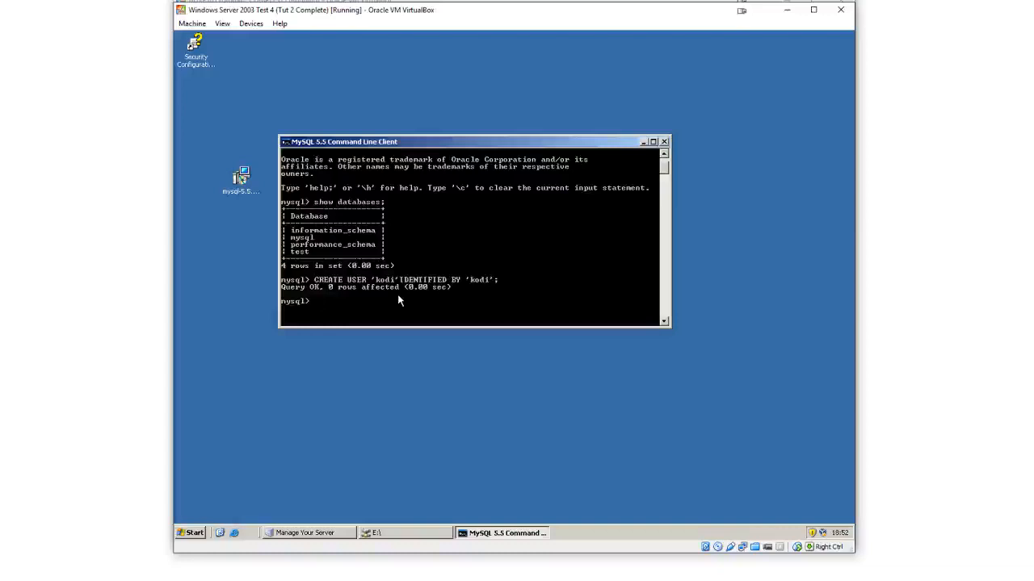
Grant all privileges on *.* to the kodi user
{"action": "type", "text": "GRANT ALL"}
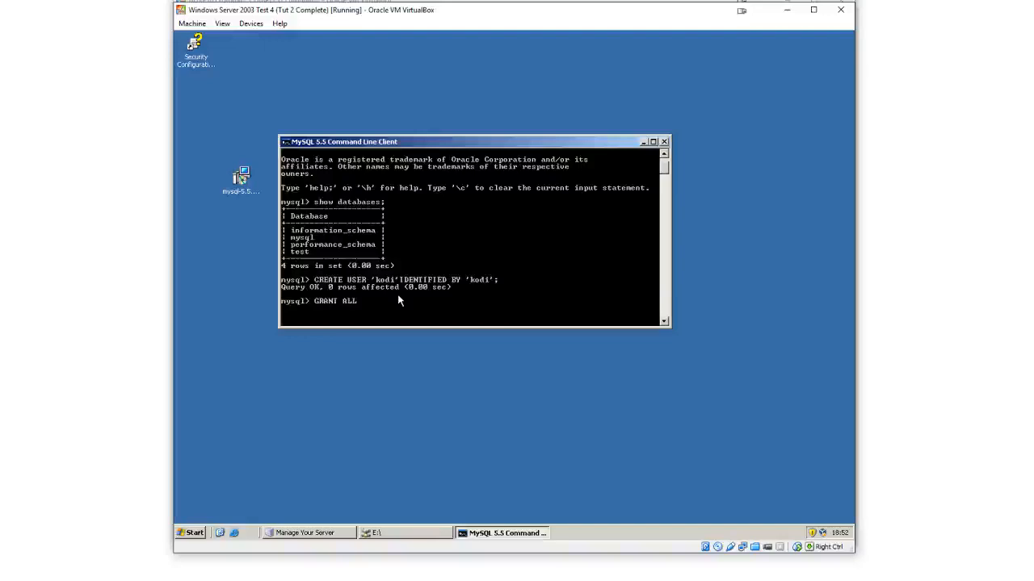
{"action": "type", "text": " ON *."}
{"action": "type", "text": "*"}
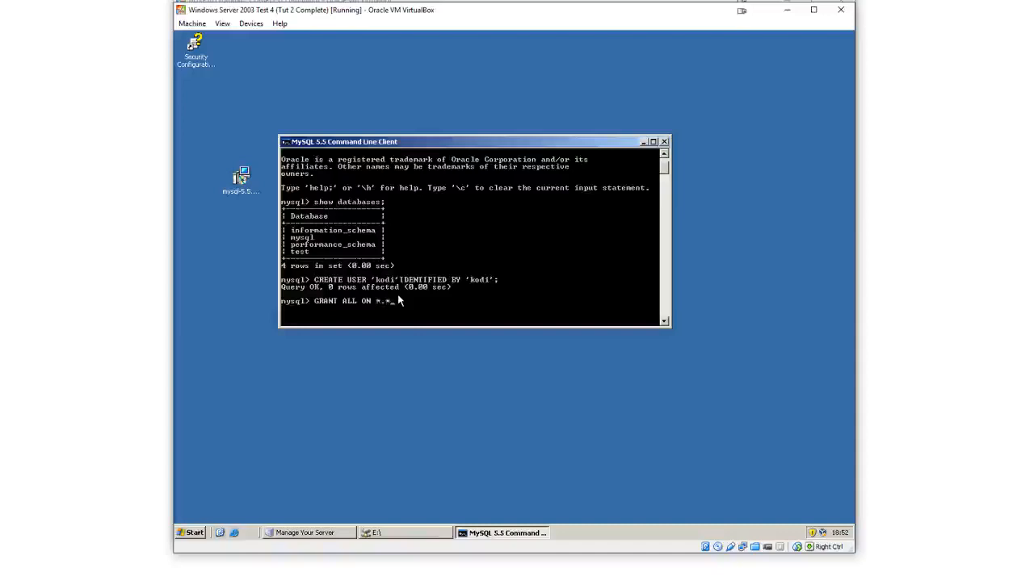
{"action": "type", "text": "TO 'kodi';"}
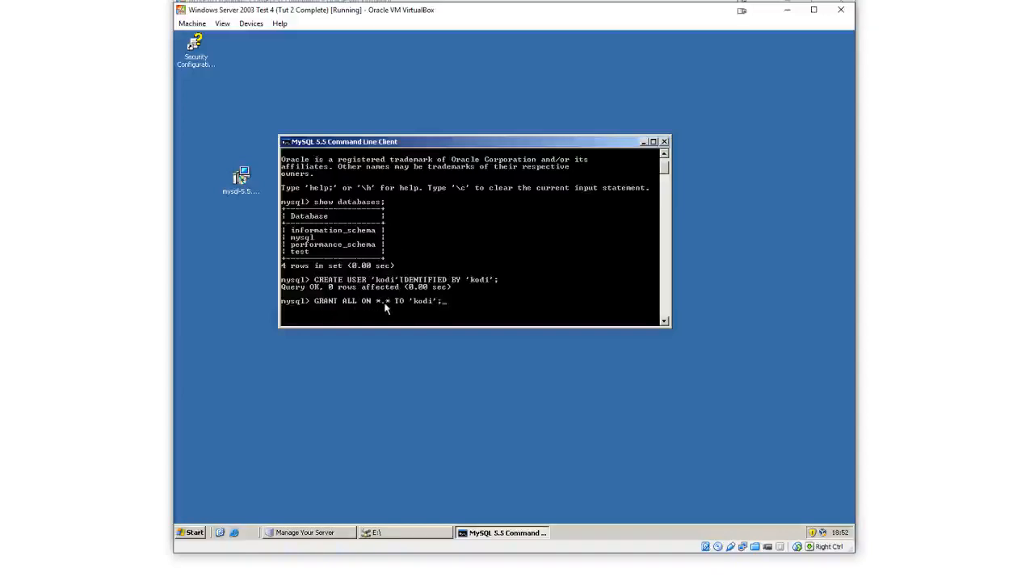
{"action": "key", "text": "Return"}
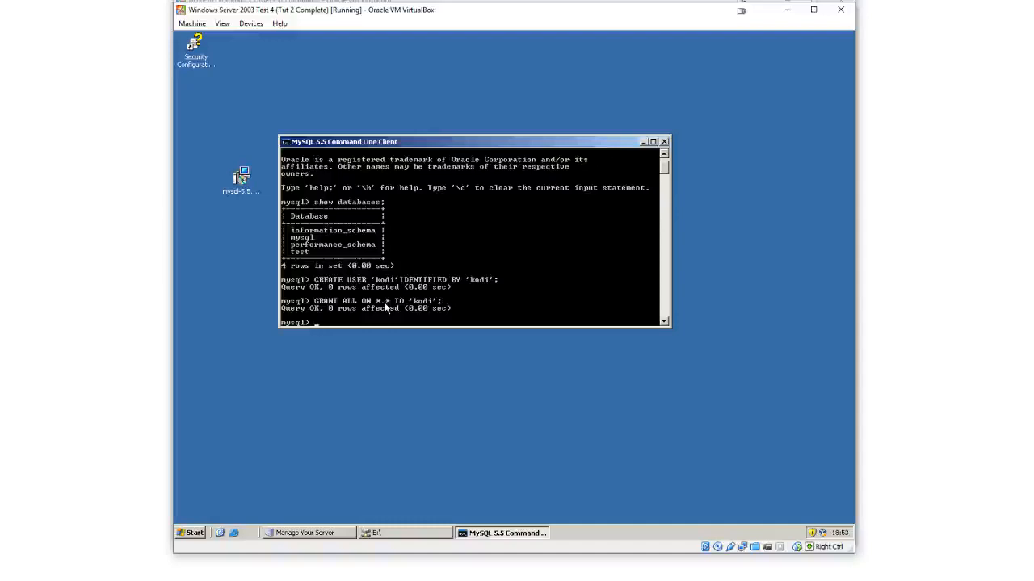
Switch to the DDXP16 VM and open the MediaServer network drive from My Computer
{"action": "left_click", "coordinate": [727, 580]}
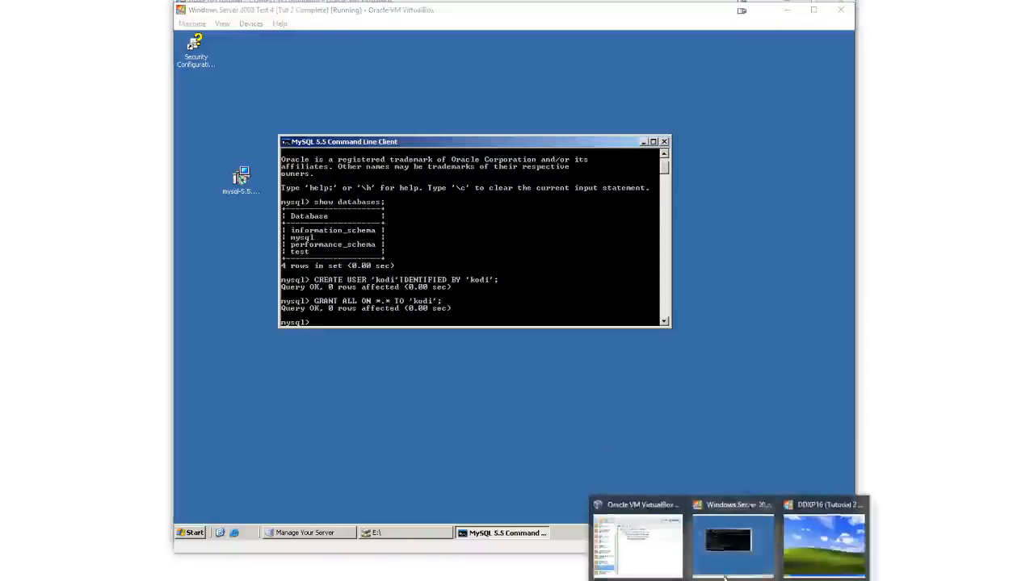
{"action": "left_click", "coordinate": [808, 528]}
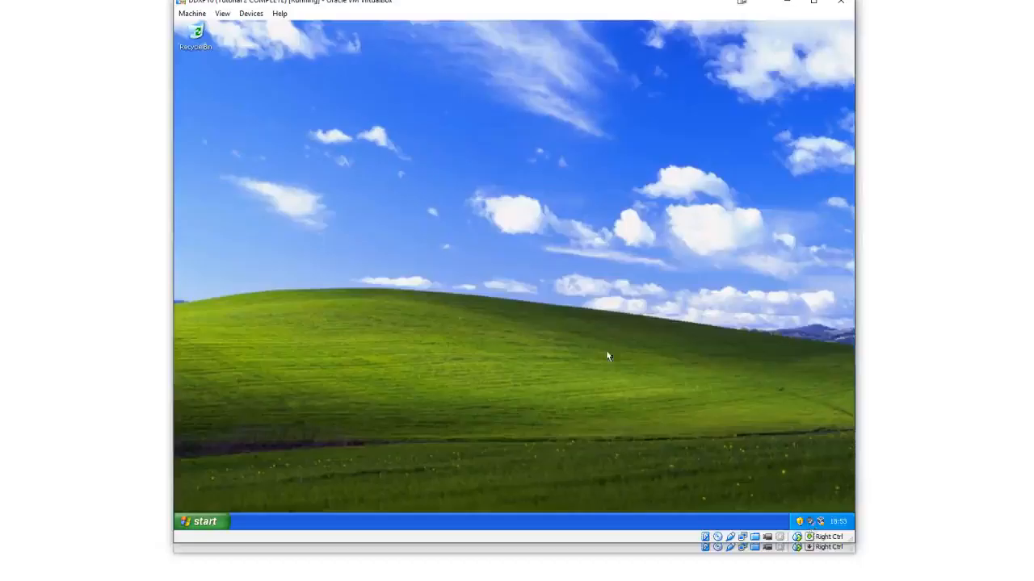
{"action": "left_click", "coordinate": [217, 519]}
{"action": "left_click", "coordinate": [325, 353]}
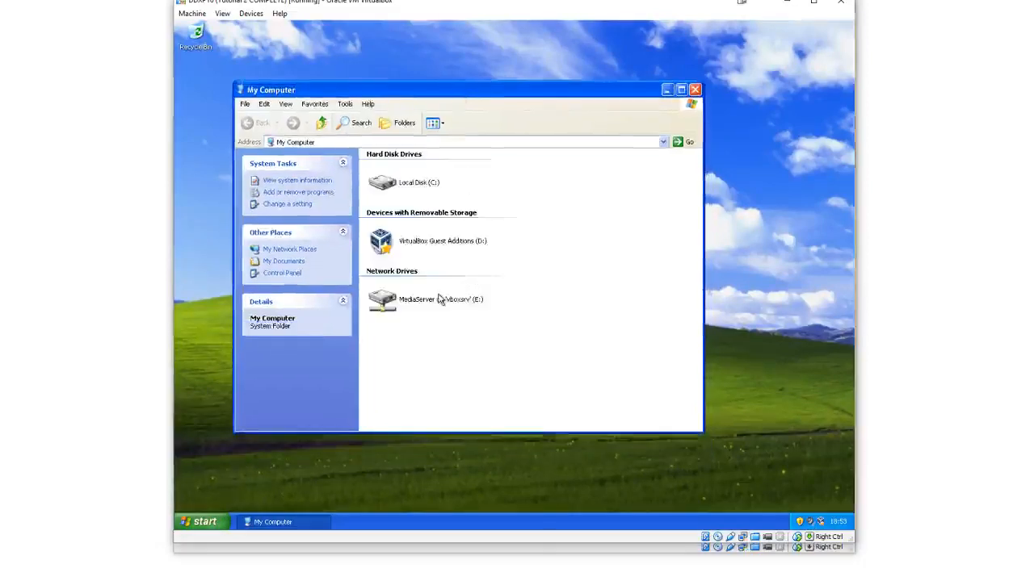
{"action": "double_click", "coordinate": [440, 300]}
Copy the DirectX folder and the xbmc-10.1 installer from the share and paste them onto the desktop
{"action": "left_click", "coordinate": [405, 174]}
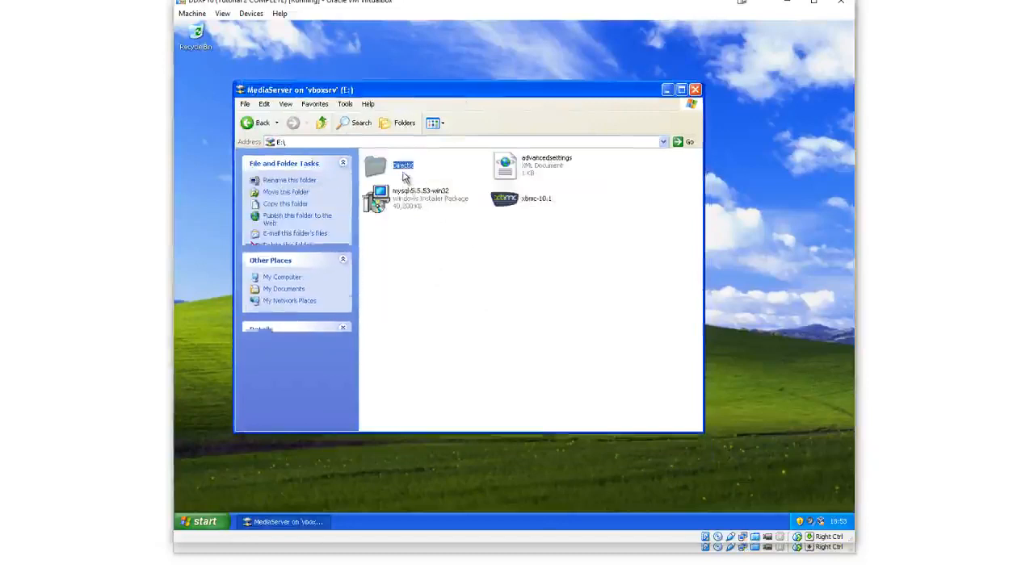
{"action": "left_click", "coordinate": [521, 210], "text": "ctrl"}
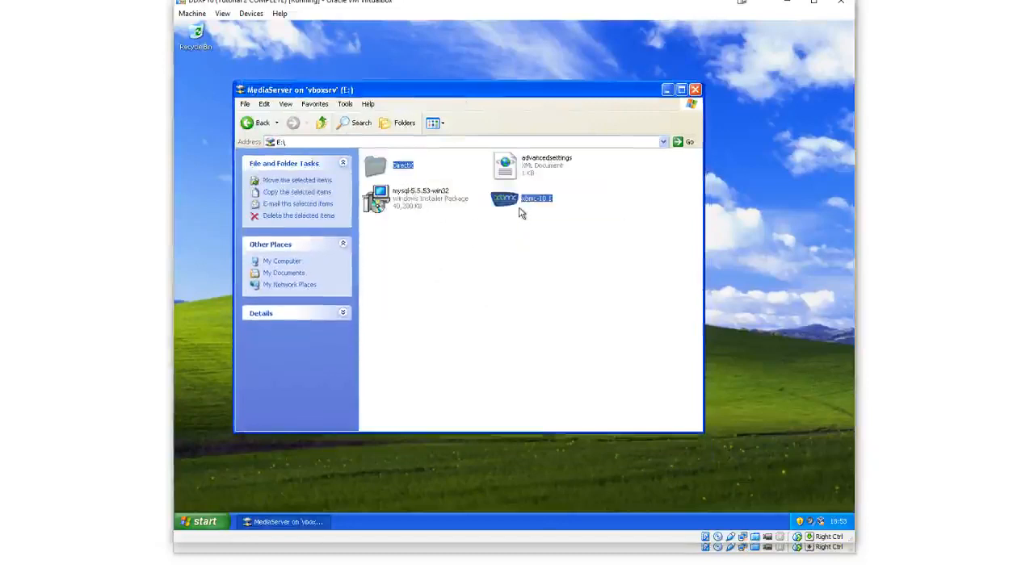
{"action": "right_click", "coordinate": [511, 207]}
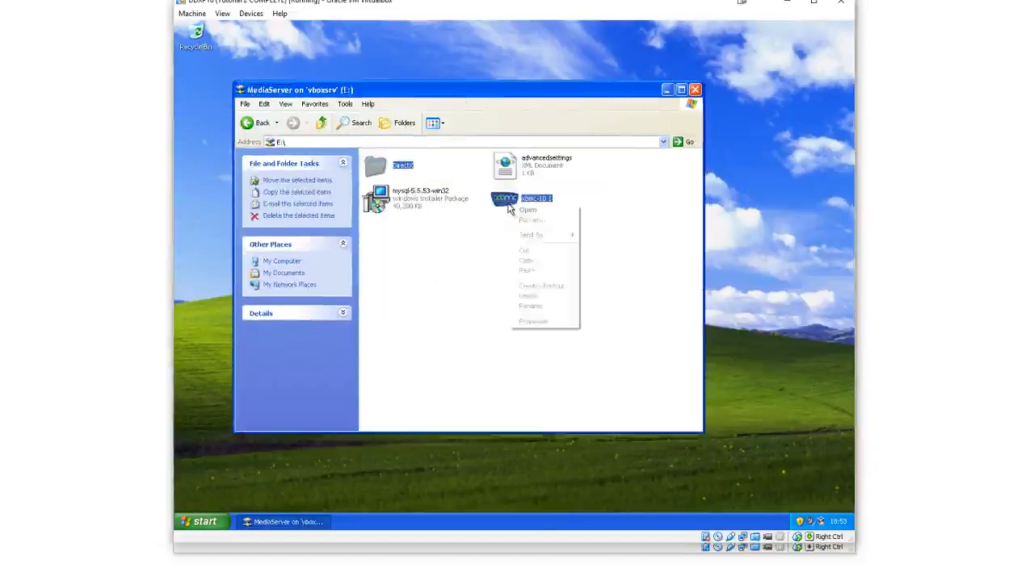
{"action": "left_click", "coordinate": [526, 260]}
{"action": "left_click", "coordinate": [541, 187]}
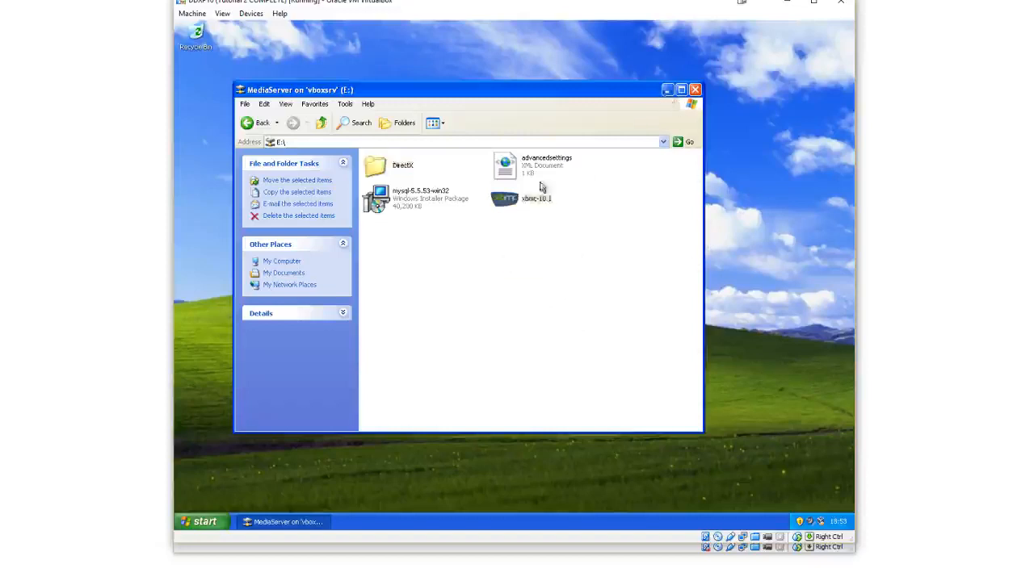
{"action": "key", "text": "super+d"}
{"action": "right_click", "coordinate": [540, 183]}
{"action": "left_click", "coordinate": [559, 212]}
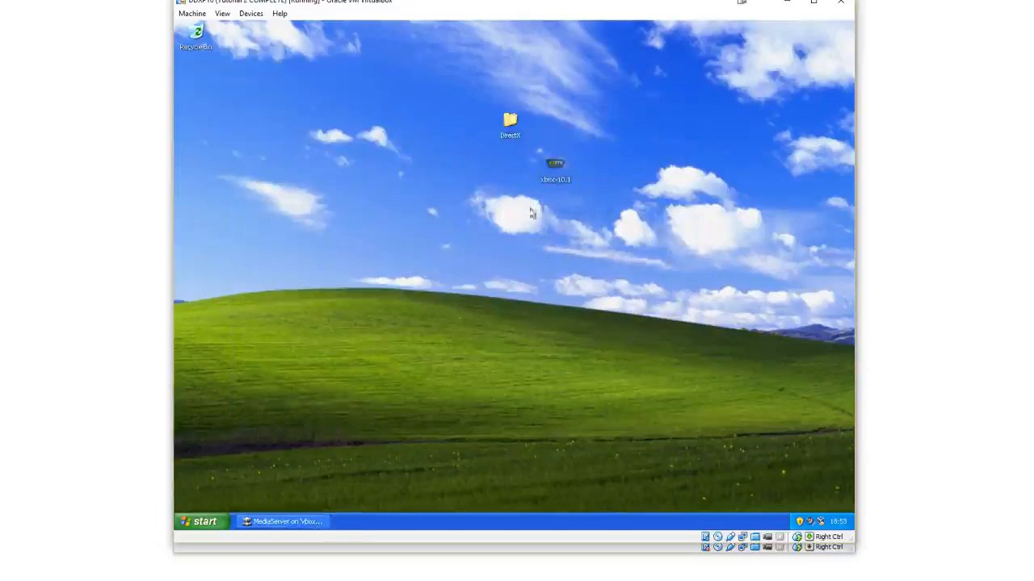
Run DXSETUP from the DirectX folder, accept the agreement, and install DirectX through to Finish
{"action": "double_click", "coordinate": [510, 123]}
{"action": "scroll", "coordinate": [544, 209], "scroll_direction": "down", "scroll_amount": 5}
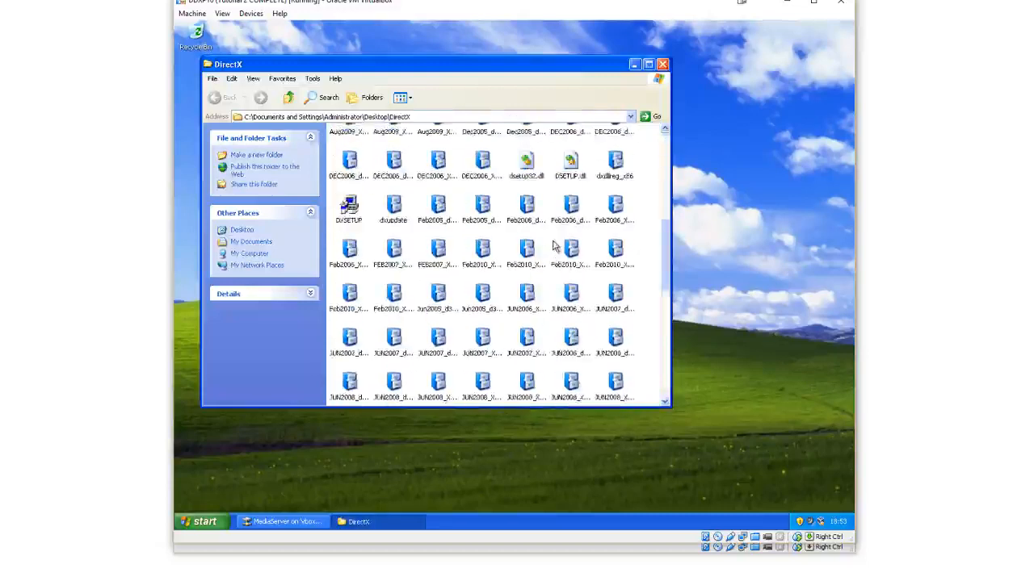
{"action": "double_click", "coordinate": [352, 208]}
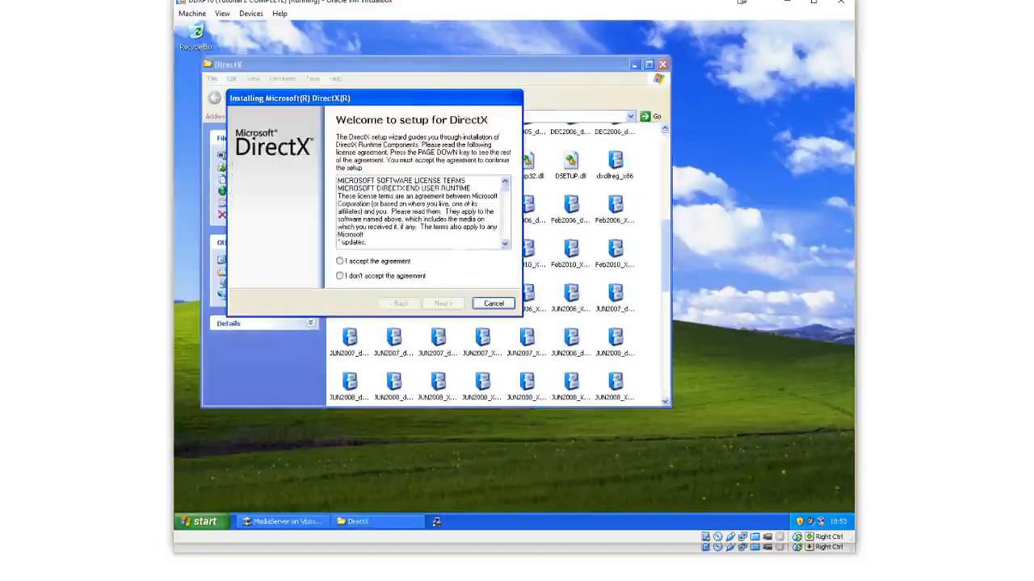
{"action": "left_click", "coordinate": [404, 265]}
{"action": "left_click", "coordinate": [440, 303]}
{"action": "left_click", "coordinate": [442, 303]}
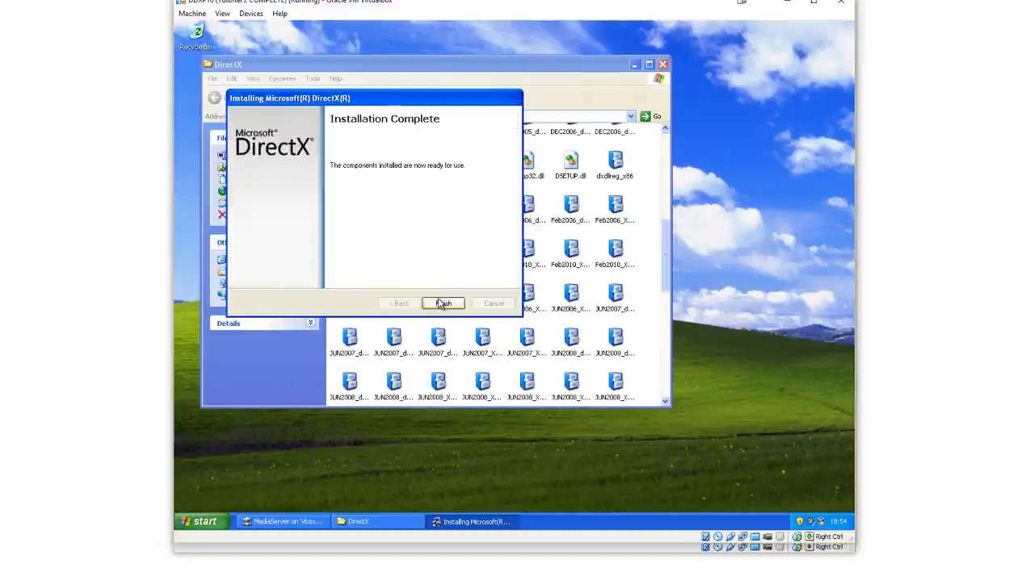
{"action": "left_click", "coordinate": [443, 304]}
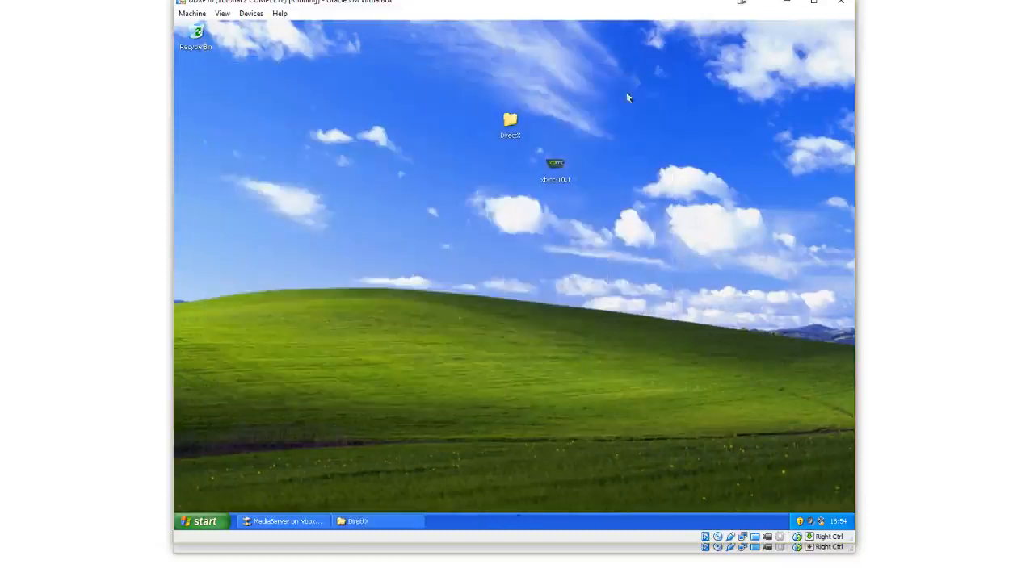
Launch the xbmc-10.1 installer from the desktop and accept the license agreement
{"action": "left_click", "coordinate": [634, 64]}
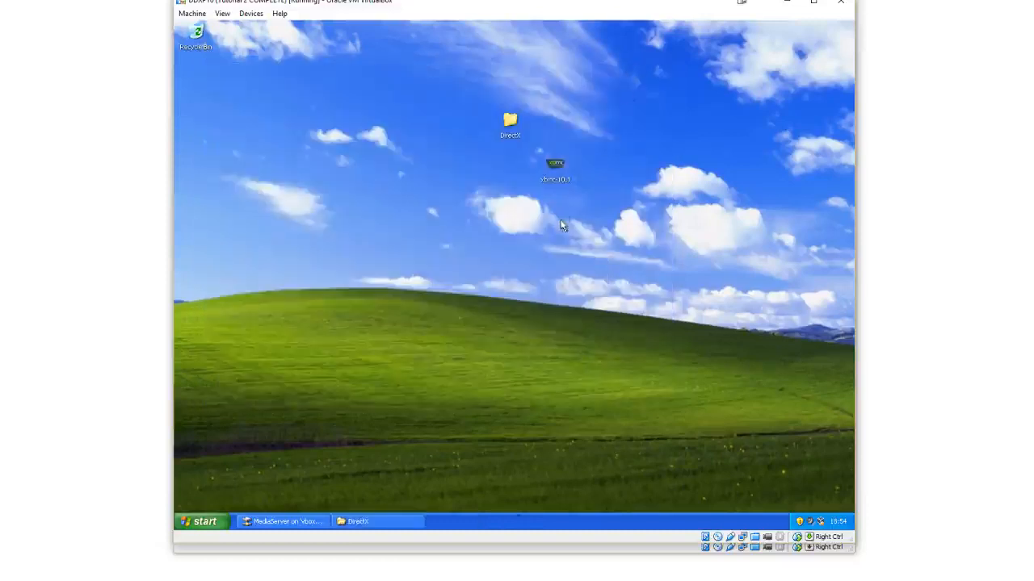
{"action": "left_click", "coordinate": [554, 166]}
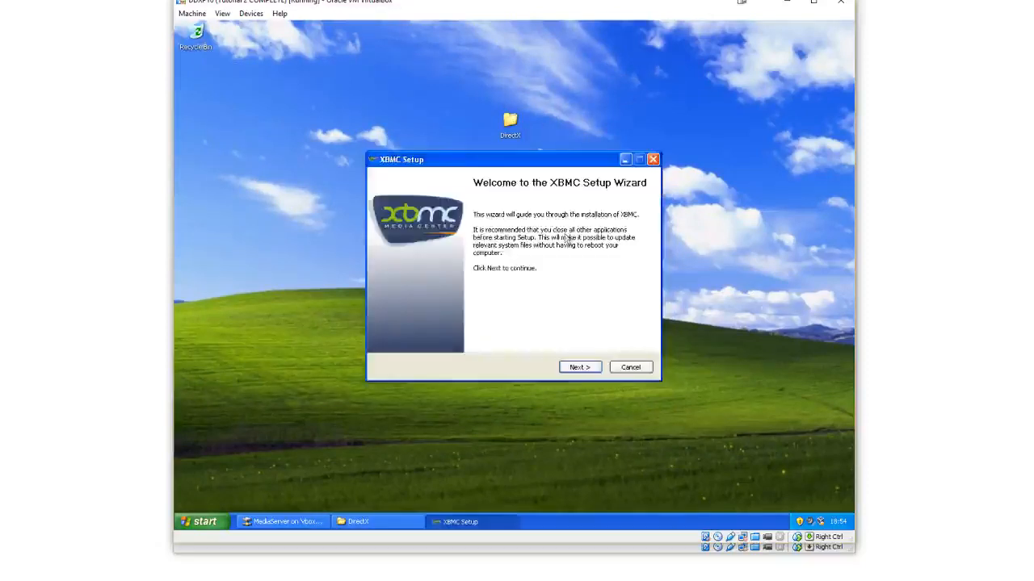
{"action": "left_click", "coordinate": [580, 367]}
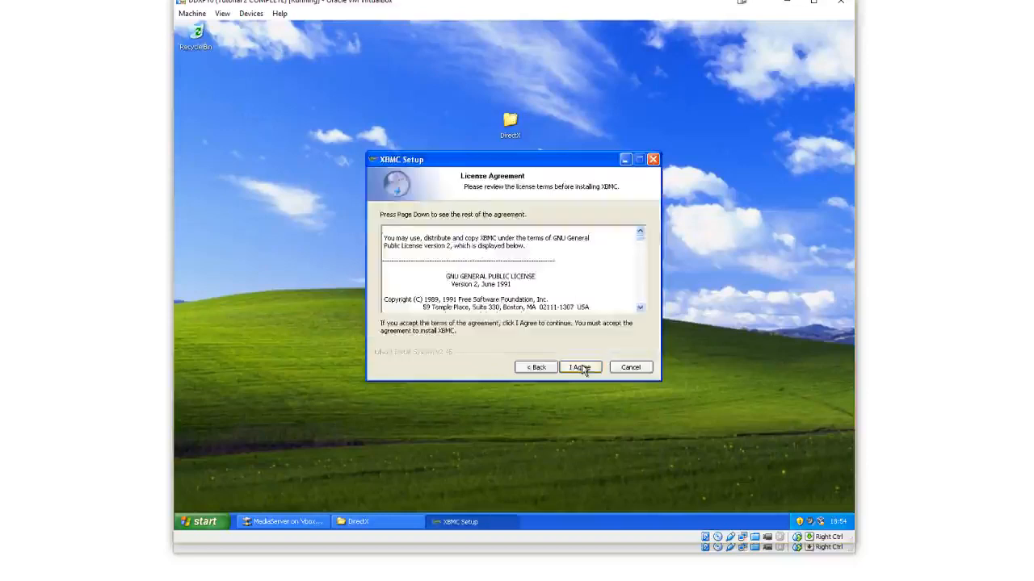
{"action": "left_click", "coordinate": [581, 367]}
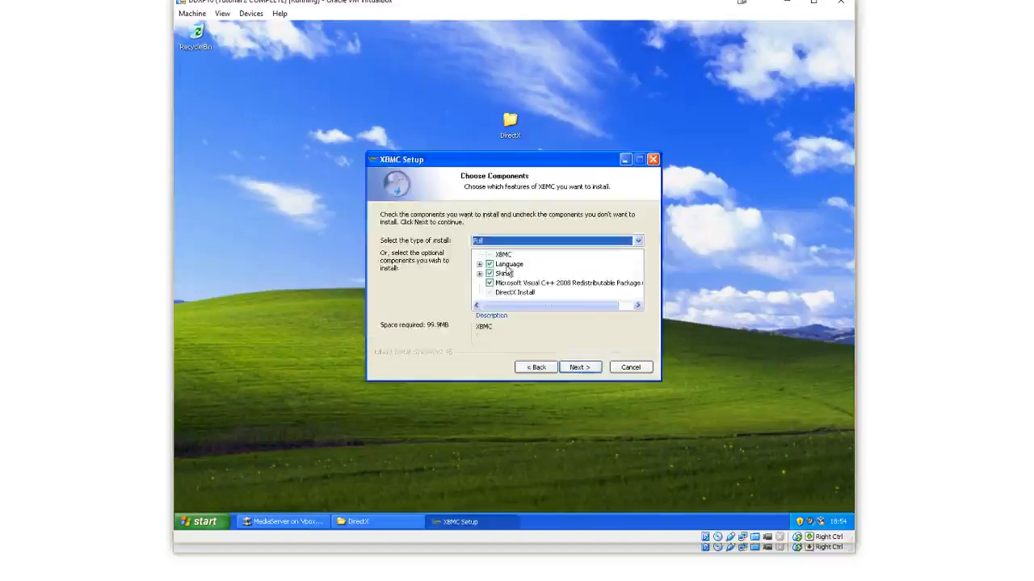
Review the Skins components in the Full install type and install XBMC with the default XBMC Start Menu folder
{"action": "left_click", "coordinate": [478, 273]}
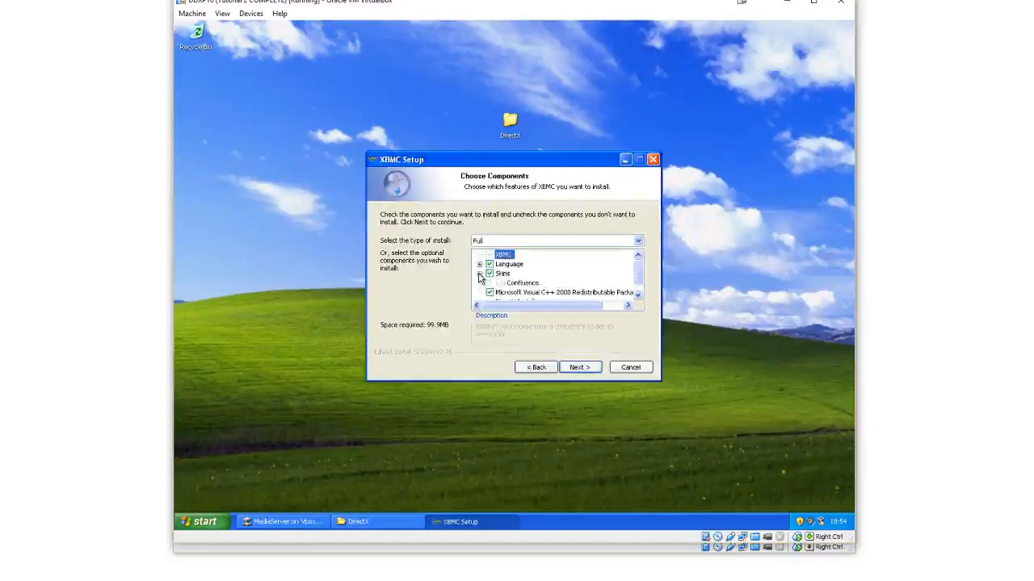
{"action": "left_click", "coordinate": [479, 274]}
{"action": "left_click", "coordinate": [479, 274]}
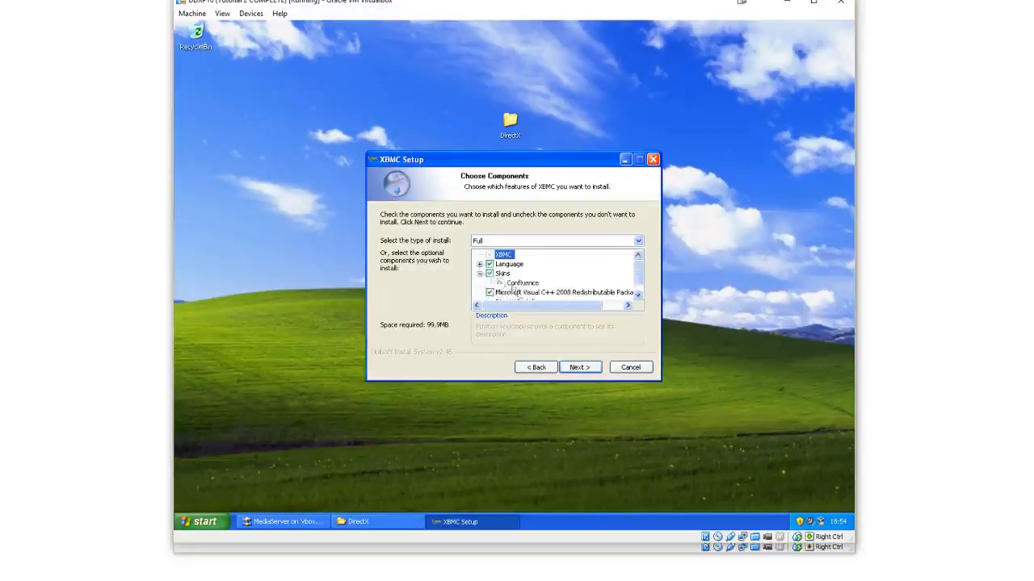
{"action": "left_click", "coordinate": [479, 274]}
{"action": "left_click", "coordinate": [489, 283]}
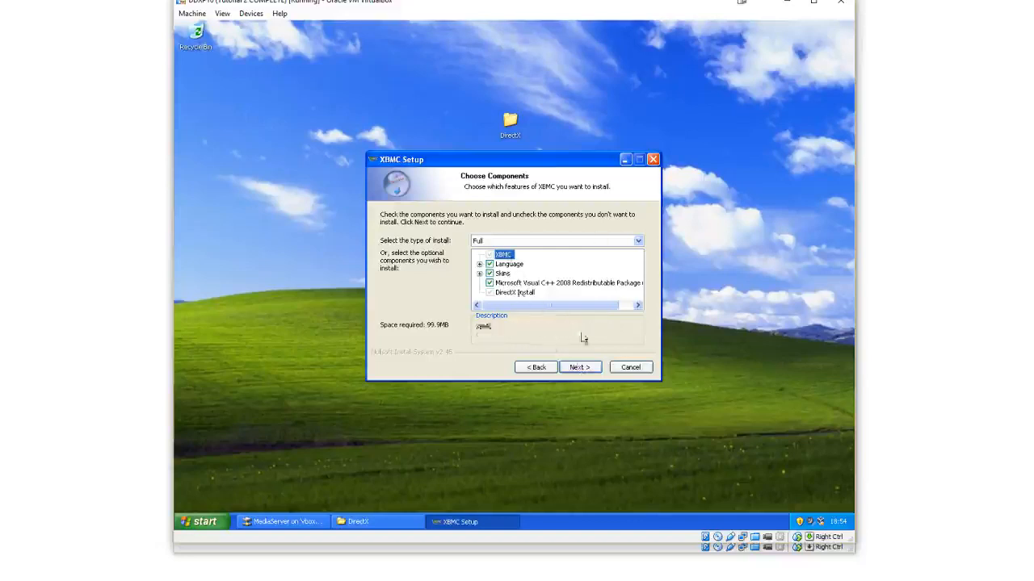
{"action": "left_click", "coordinate": [595, 367]}
{"action": "left_click", "coordinate": [596, 369]}
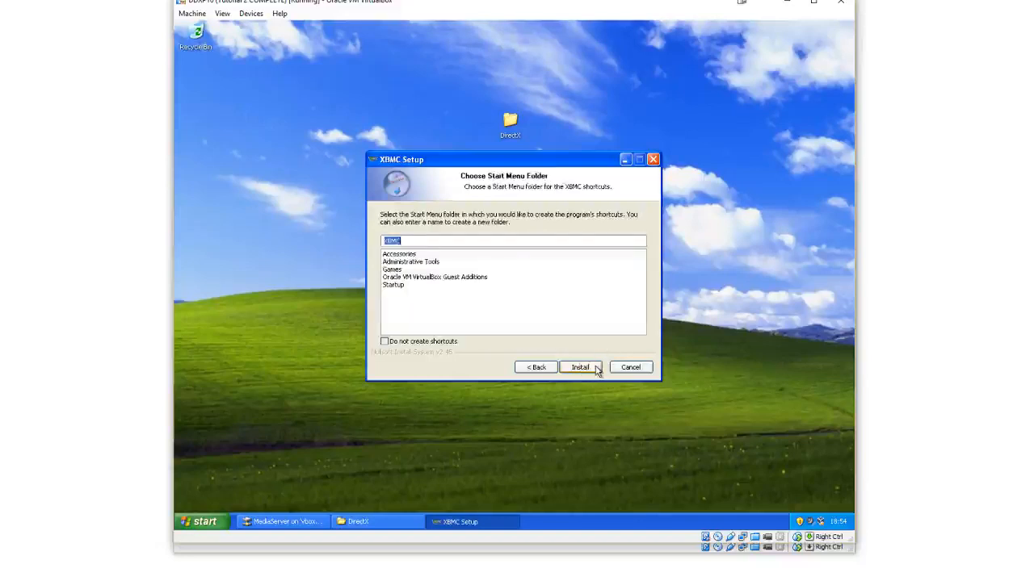
{"action": "left_click", "coordinate": [596, 369]}
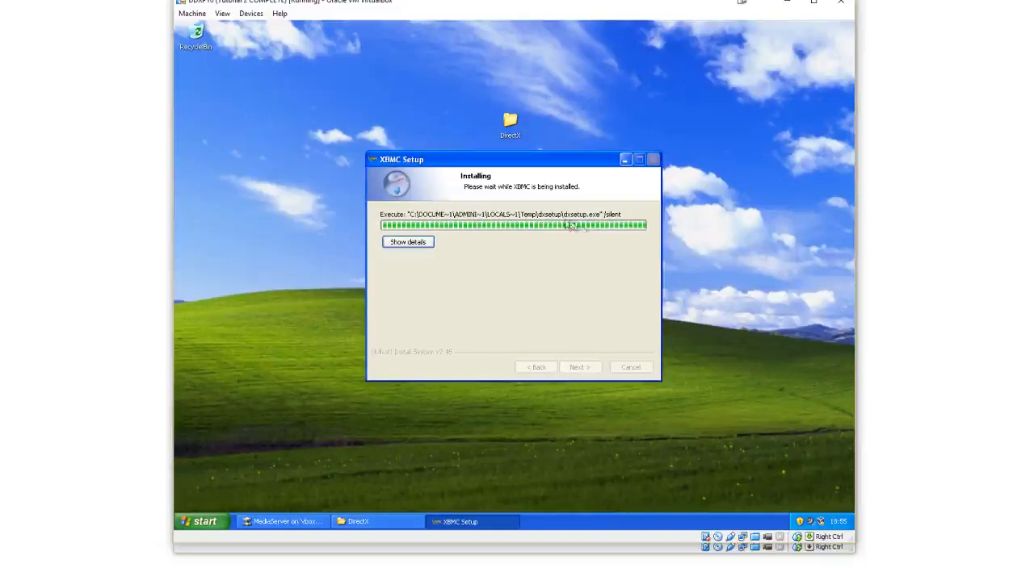
Finish the XBMC setup wizard with Run XBMC checked
{"action": "left_click_drag", "start_coordinate": [554, 174], "coordinate": [579, 117]}
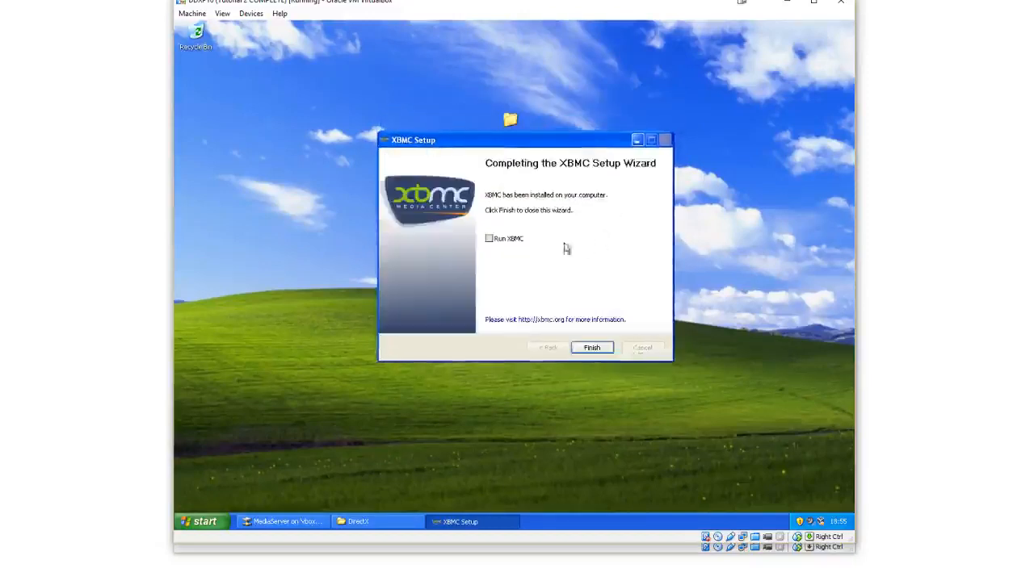
{"action": "left_click", "coordinate": [504, 240]}
{"action": "left_click", "coordinate": [594, 349]}
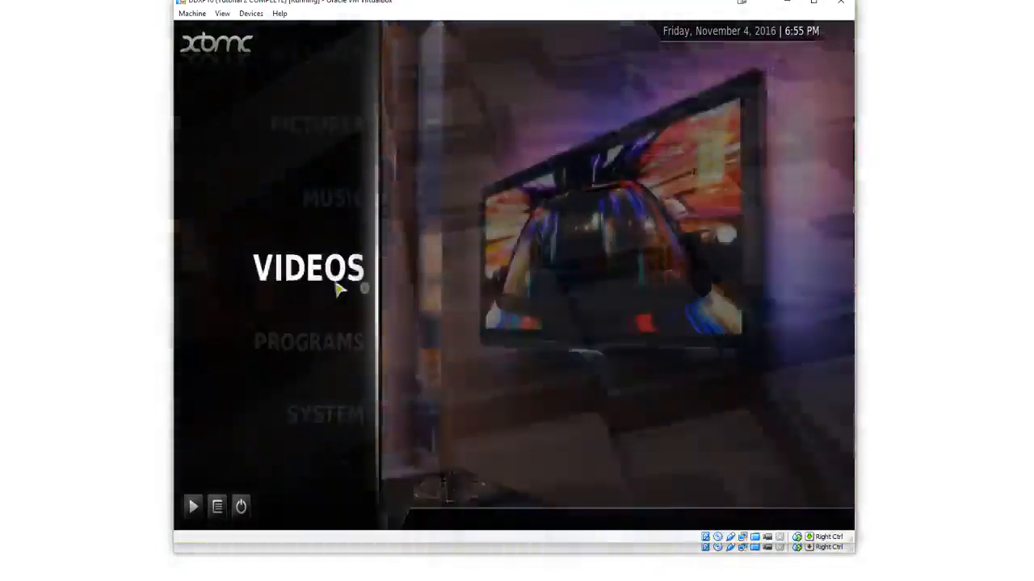
Open the Videos section in XBMC and its Add source entry, then exit XBMC
{"action": "left_click", "coordinate": [334, 288]}
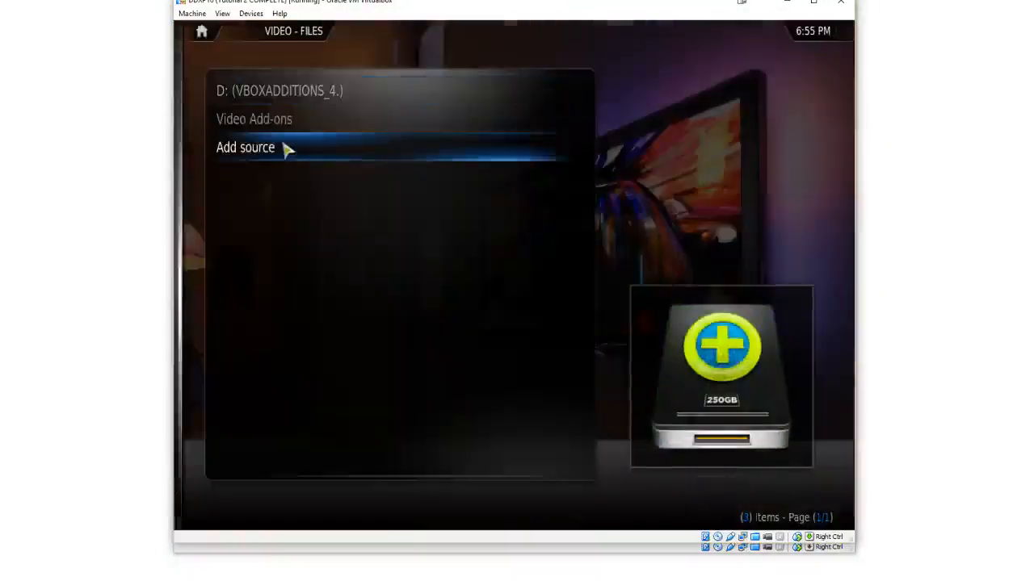
{"action": "left_click", "coordinate": [300, 146]}
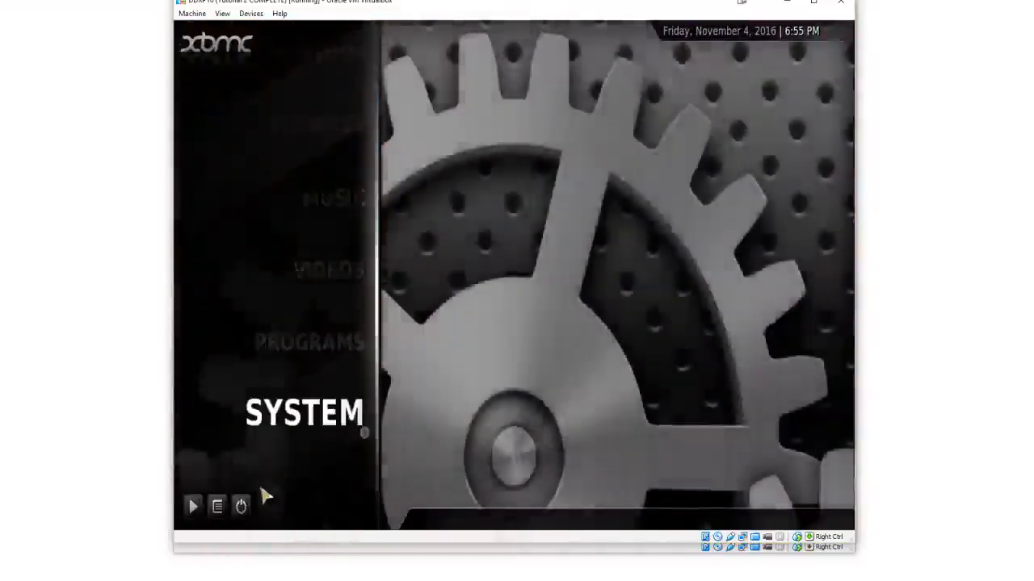
{"action": "left_click", "coordinate": [241, 506]}
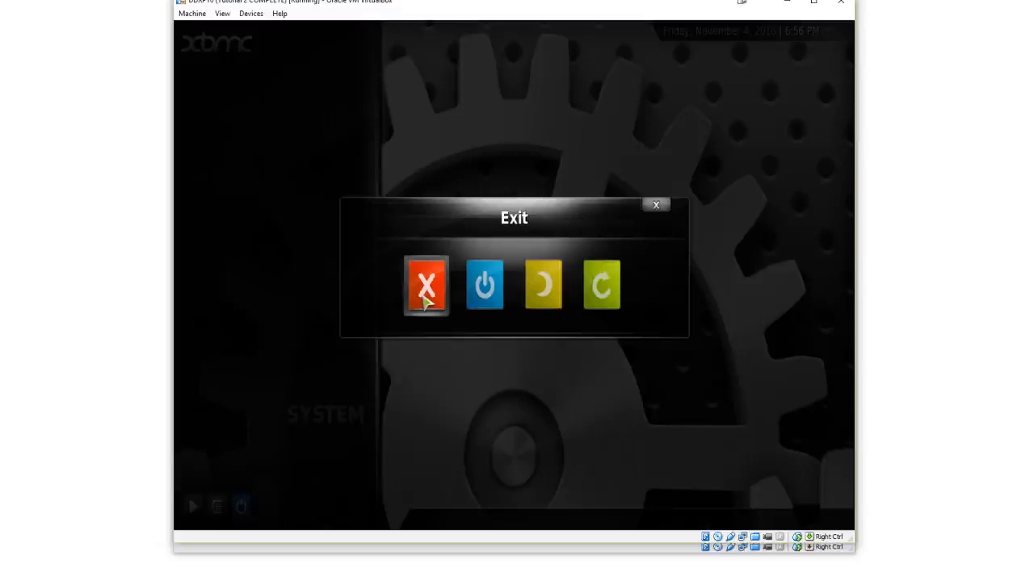
{"action": "left_click", "coordinate": [427, 299]}
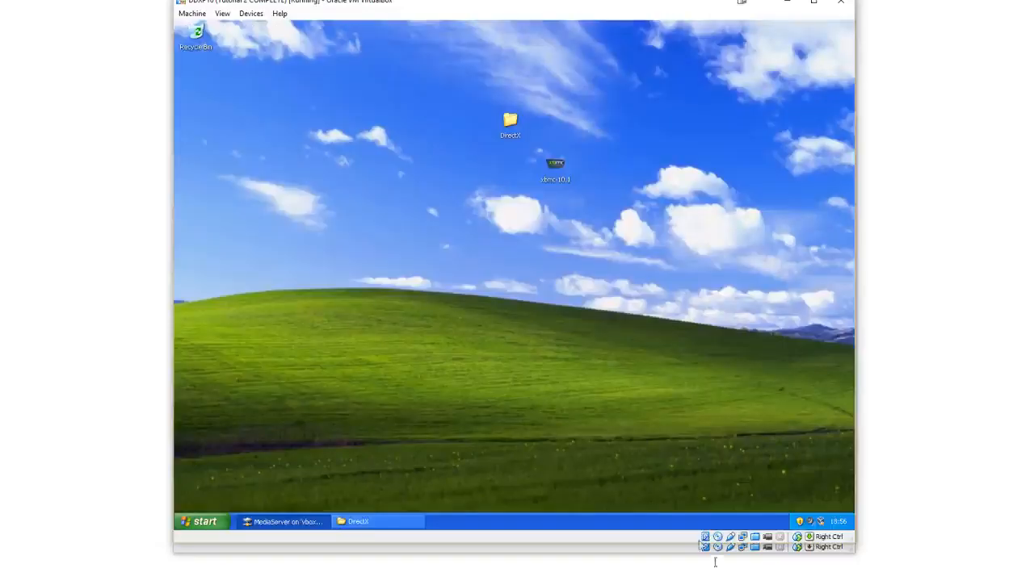
Switch to the Windows Server 2003 VM and create a new folder named Movies on the C: drive
{"action": "left_click", "coordinate": [721, 566]}
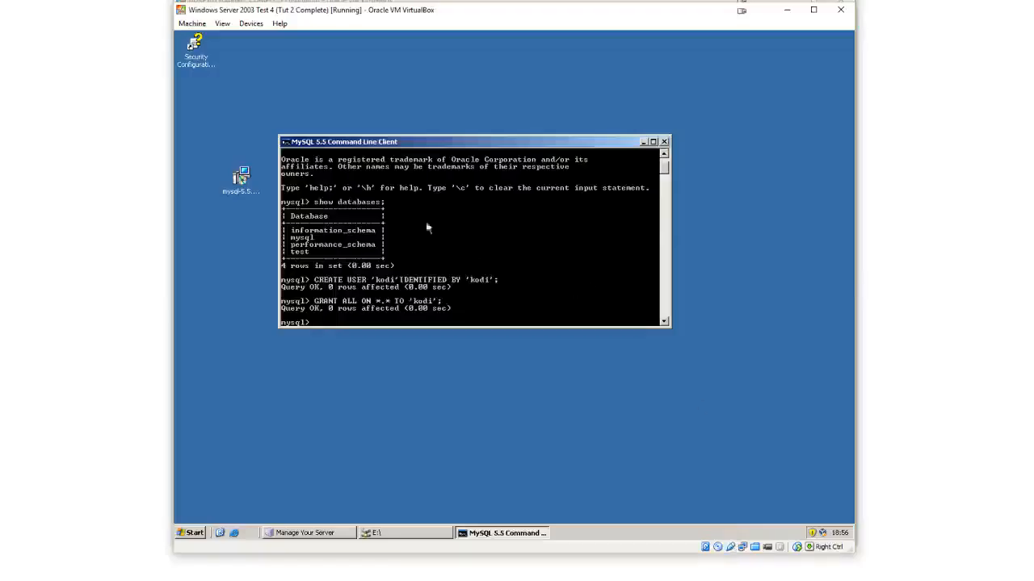
{"action": "left_click", "coordinate": [192, 533]}
{"action": "left_click", "coordinate": [346, 298]}
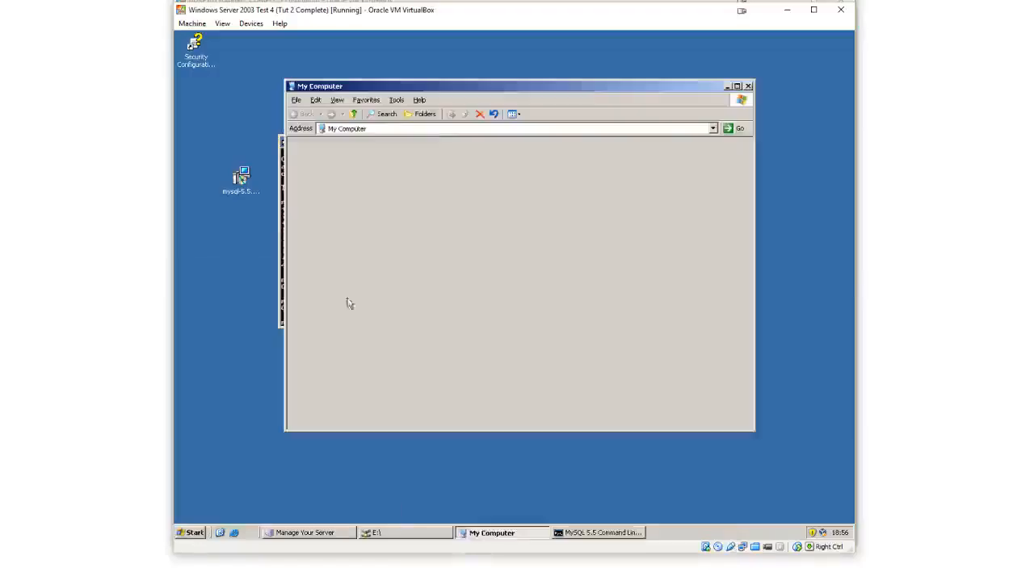
{"action": "double_click", "coordinate": [333, 171]}
{"action": "right_click", "coordinate": [379, 250]}
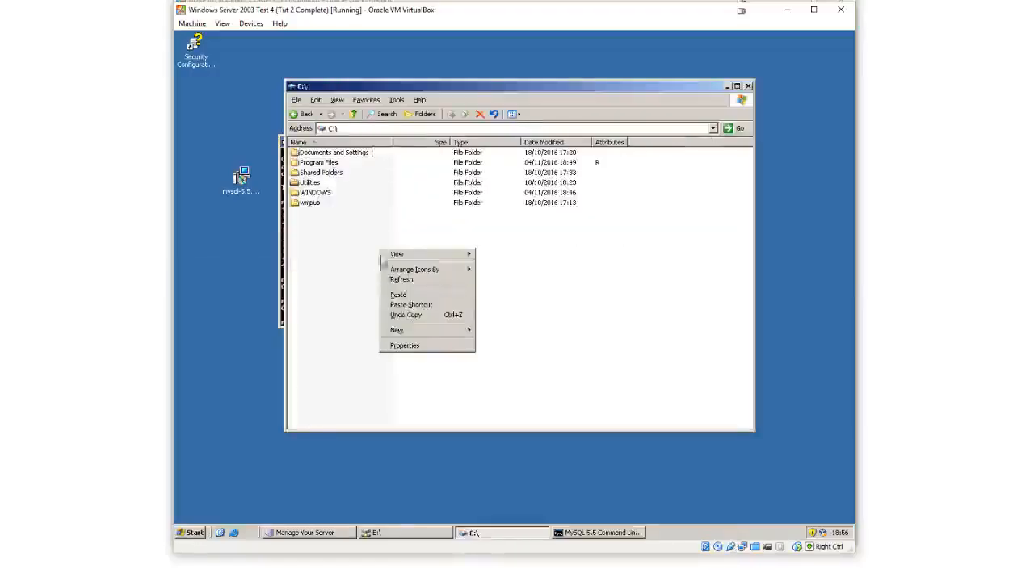
{"action": "mouse_move", "coordinate": [428, 334]}
{"action": "left_click", "coordinate": [494, 330]}
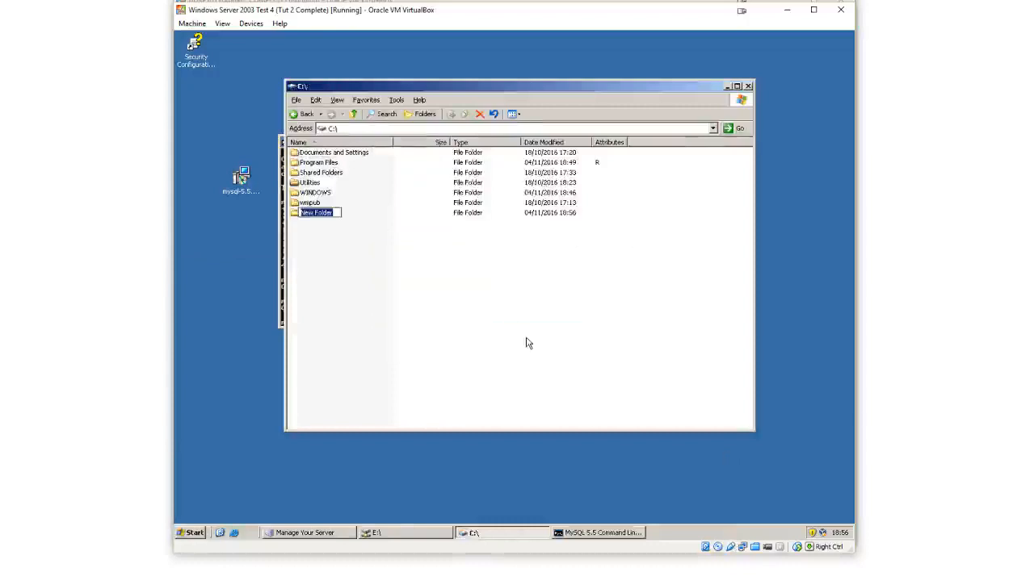
{"action": "type", "text": "Movies"}
{"action": "key", "text": "Return"}
Share the Movies folder under the share name Movies and allow Everyone Full Control
{"action": "right_click", "coordinate": [328, 216]}
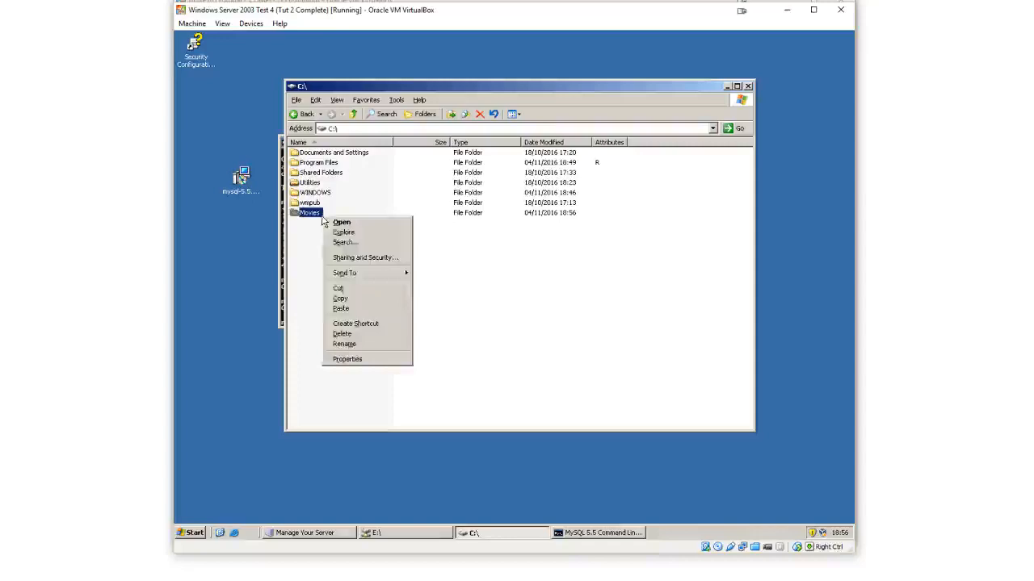
{"action": "left_click", "coordinate": [356, 357]}
{"action": "left_click", "coordinate": [370, 239]}
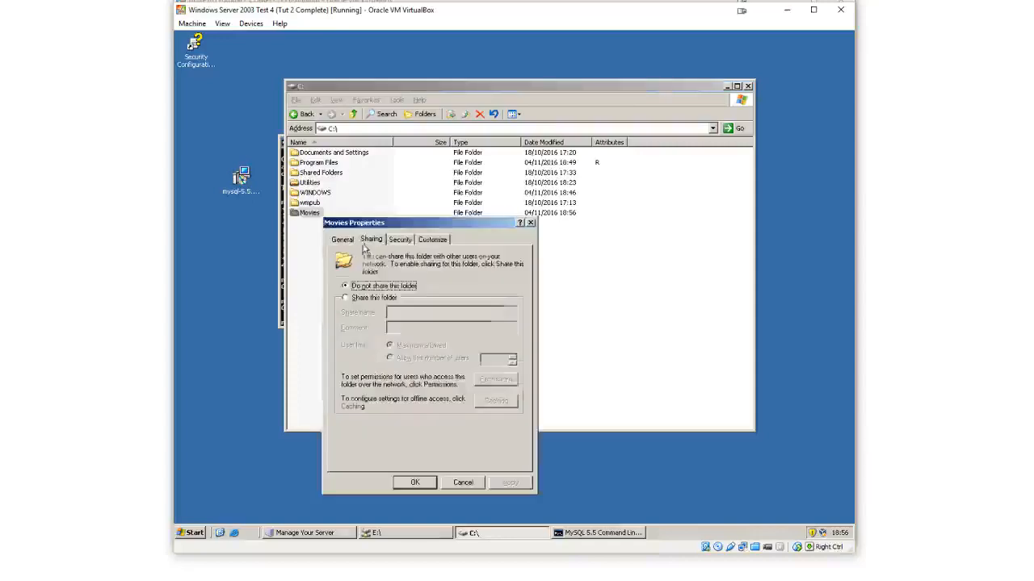
{"action": "left_click", "coordinate": [373, 297]}
{"action": "left_click", "coordinate": [412, 312]}
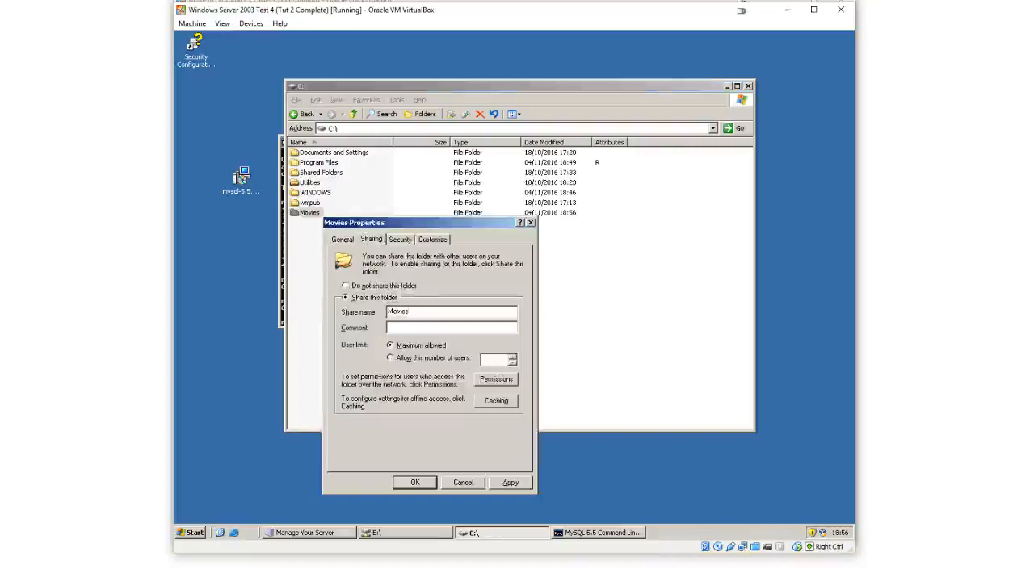
{"action": "left_click", "coordinate": [504, 382]}
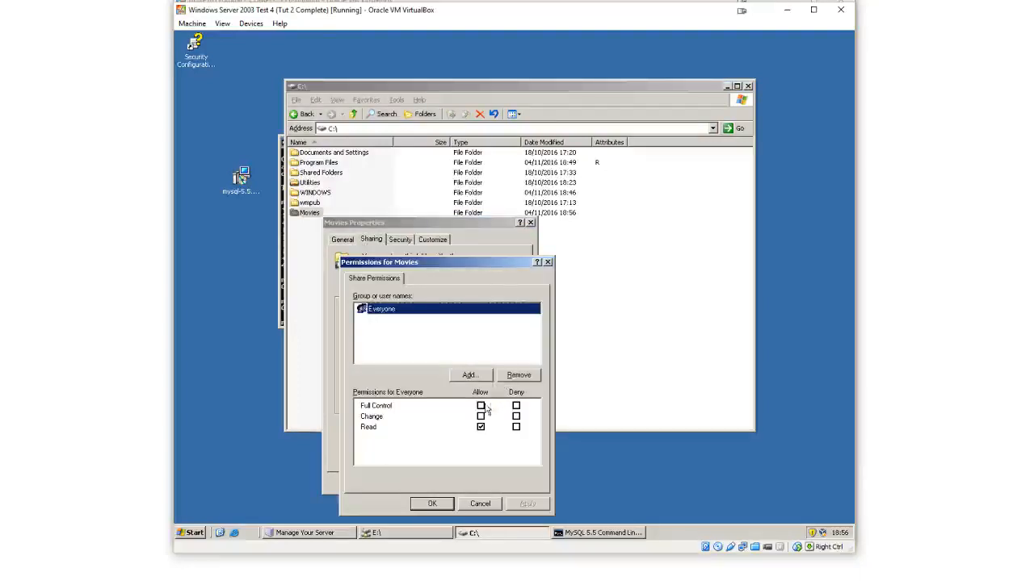
{"action": "left_click", "coordinate": [481, 406]}
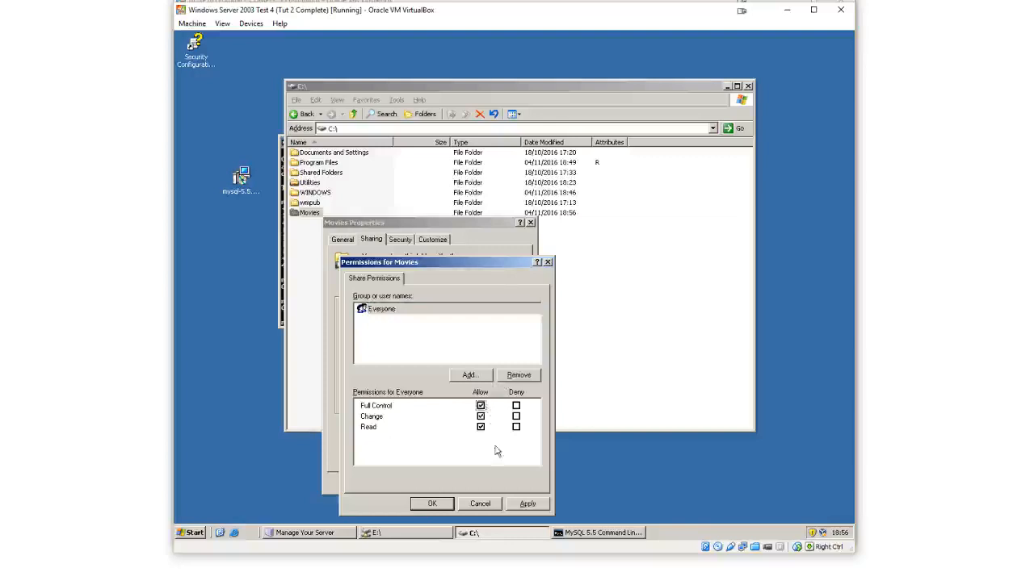
{"action": "left_click", "coordinate": [437, 503]}
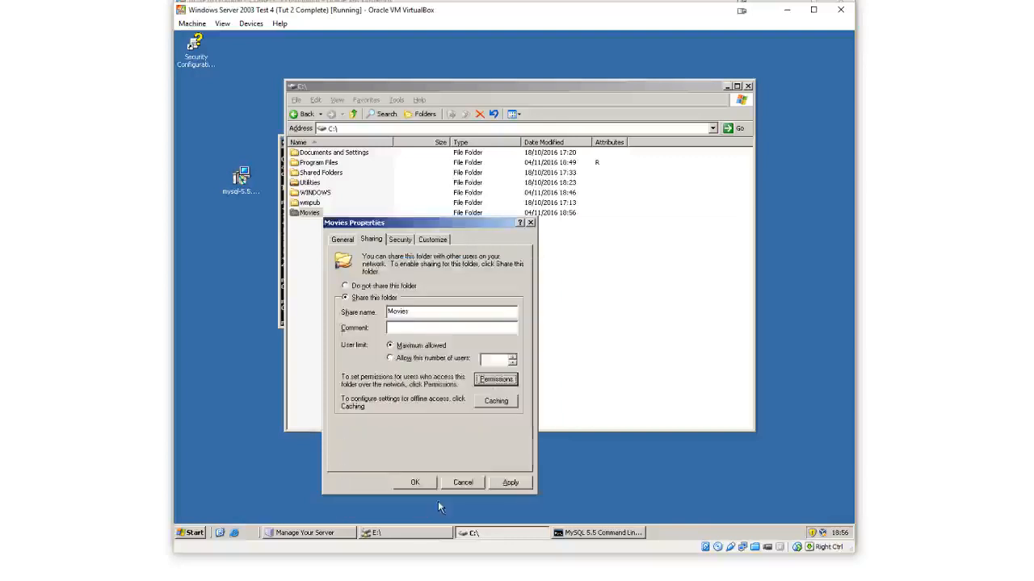
Review the Everyone share permissions on Movies and apply the sharing settings
{"action": "left_click", "coordinate": [499, 385]}
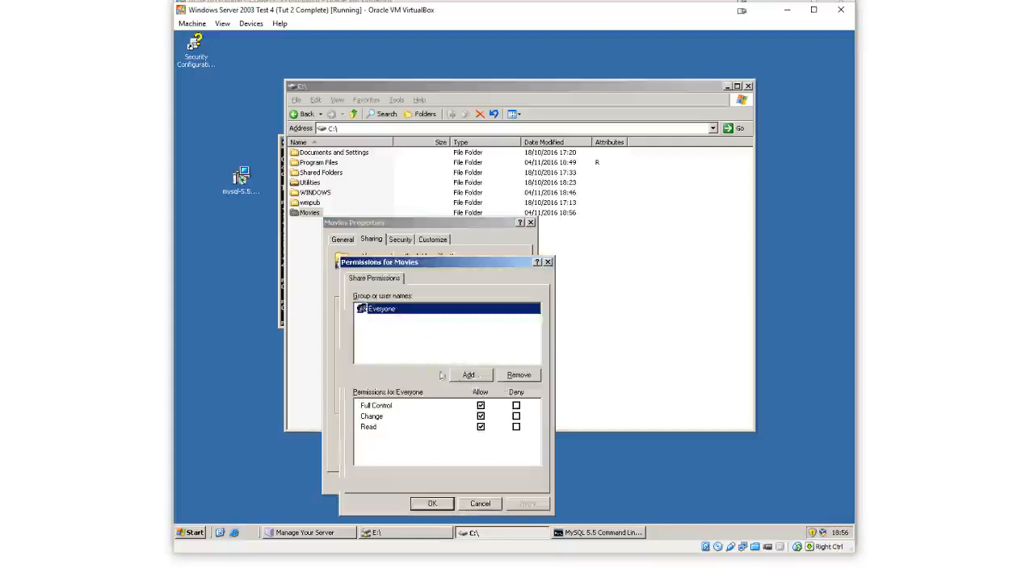
{"action": "left_click", "coordinate": [401, 331]}
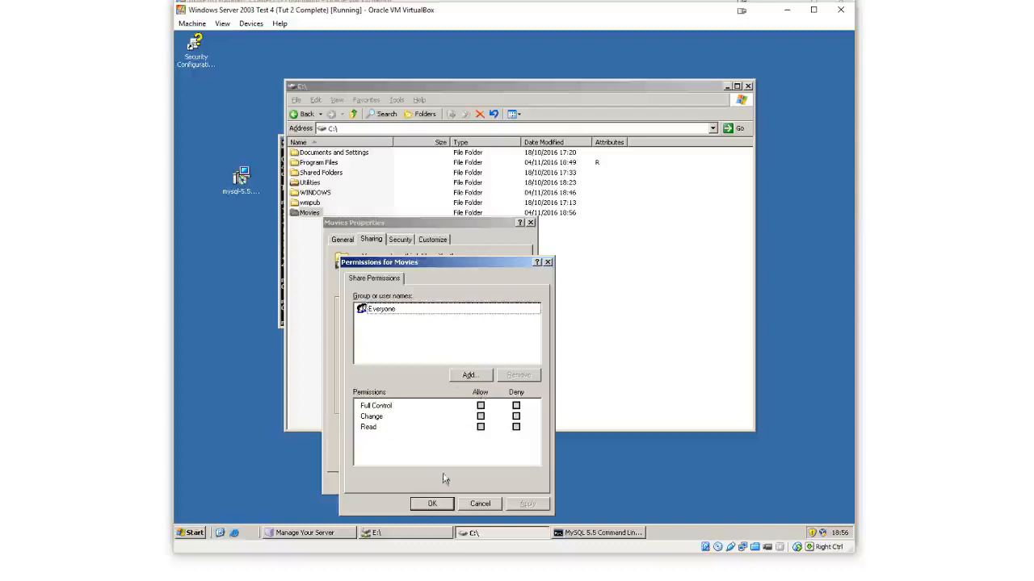
{"action": "left_click", "coordinate": [406, 309]}
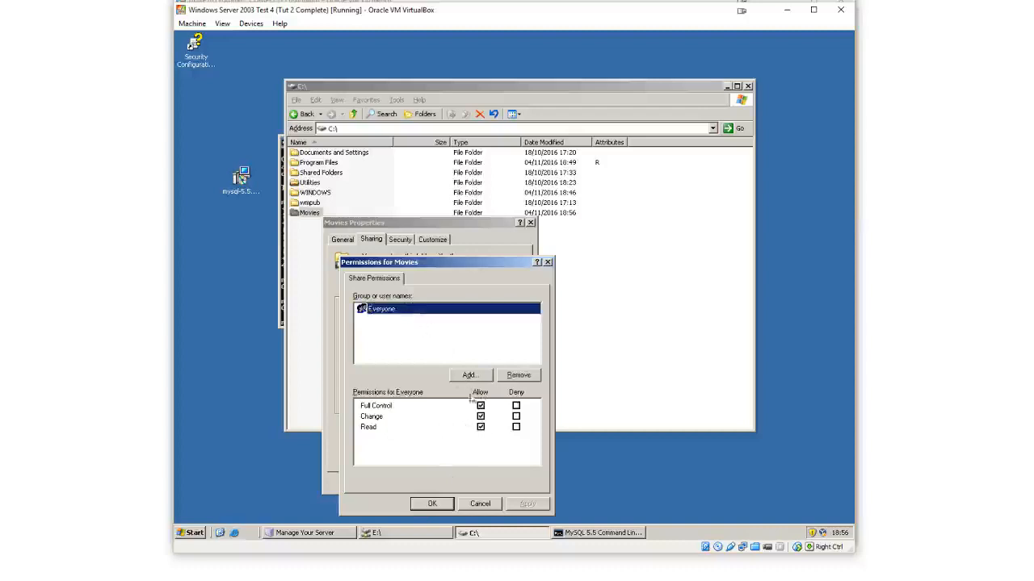
{"action": "left_click", "coordinate": [434, 505]}
{"action": "left_click", "coordinate": [415, 482]}
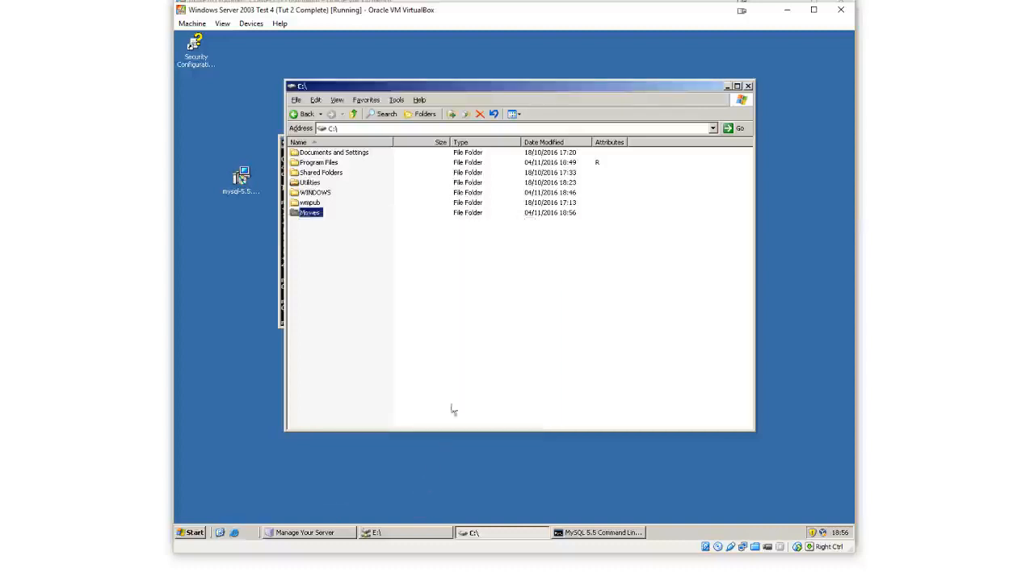
Open the Movies folder on C:, then minimize the Explorer window
{"action": "left_click", "coordinate": [311, 214]}
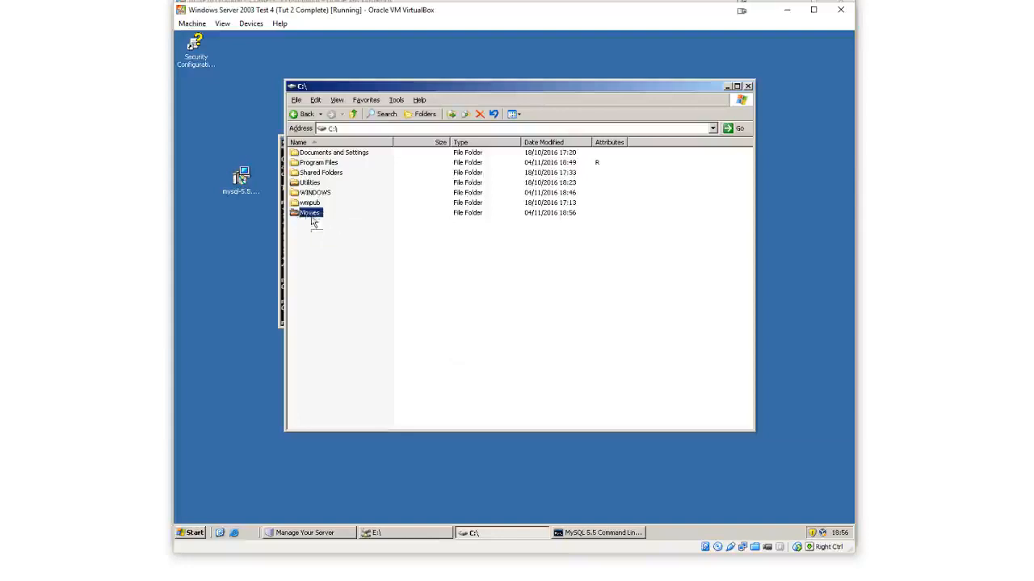
{"action": "double_click", "coordinate": [313, 215]}
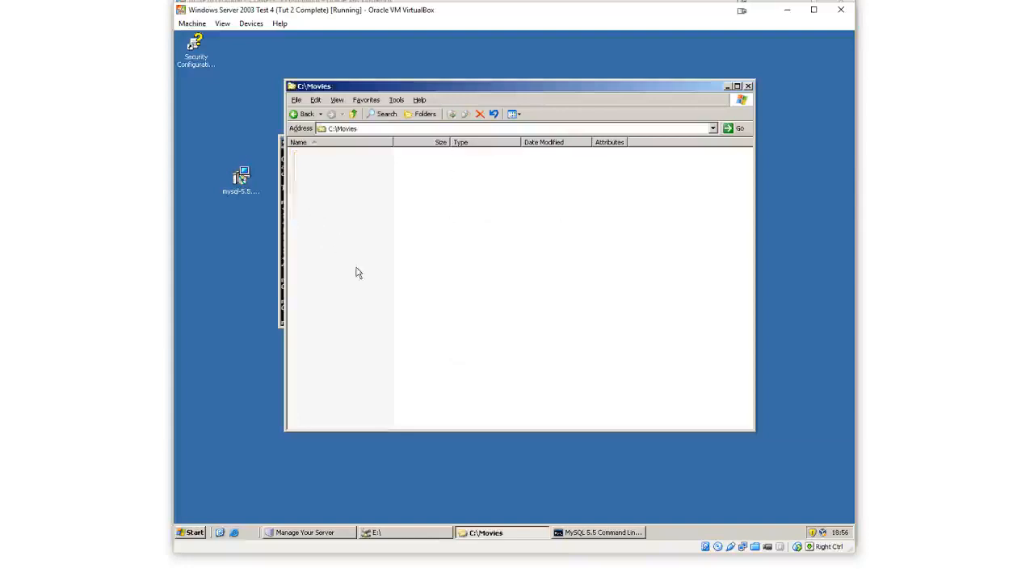
{"action": "left_click", "coordinate": [304, 117]}
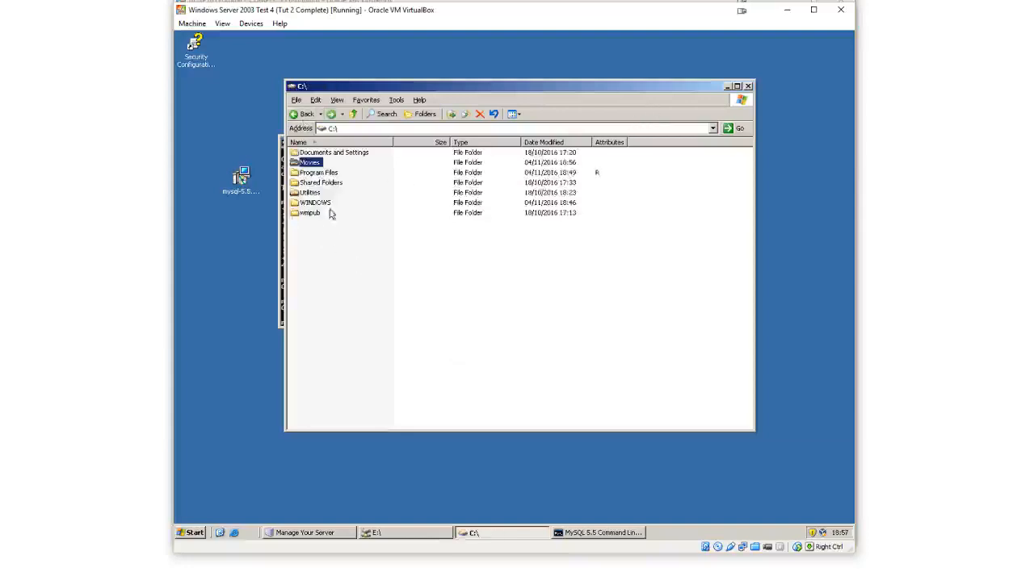
{"action": "double_click", "coordinate": [315, 164]}
{"action": "left_click", "coordinate": [726, 87]}
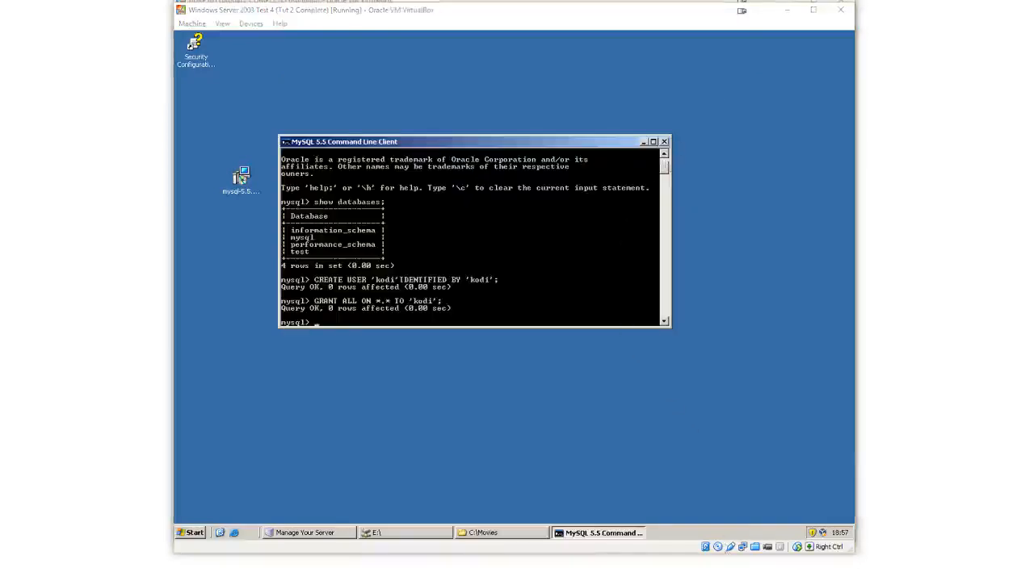
Switch to the DDXP16 VM and copy the advancedsettings XML file from the MediaServer share
{"action": "left_click", "coordinate": [824, 557]}
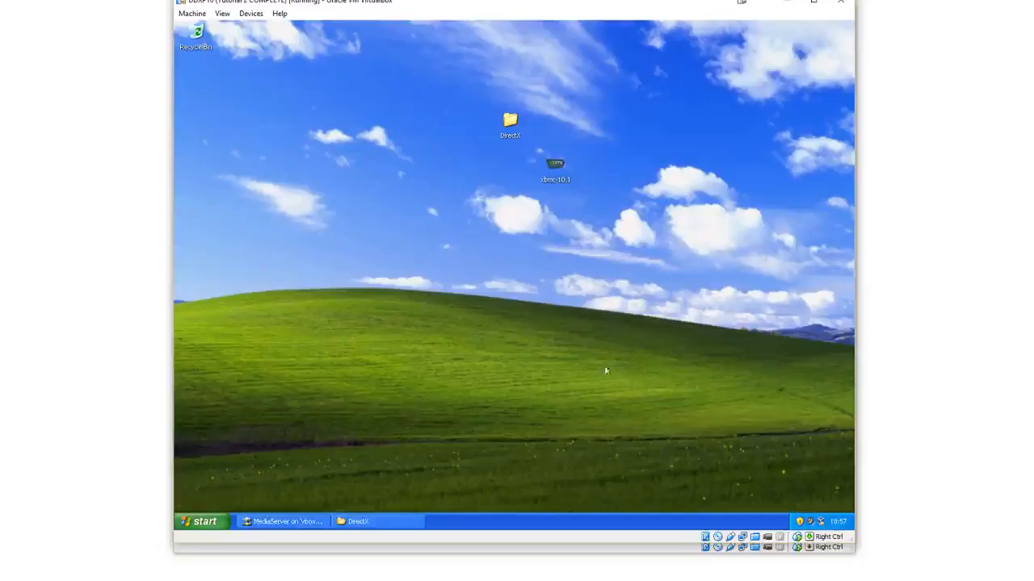
{"action": "left_click", "coordinate": [286, 521]}
{"action": "left_click", "coordinate": [545, 169]}
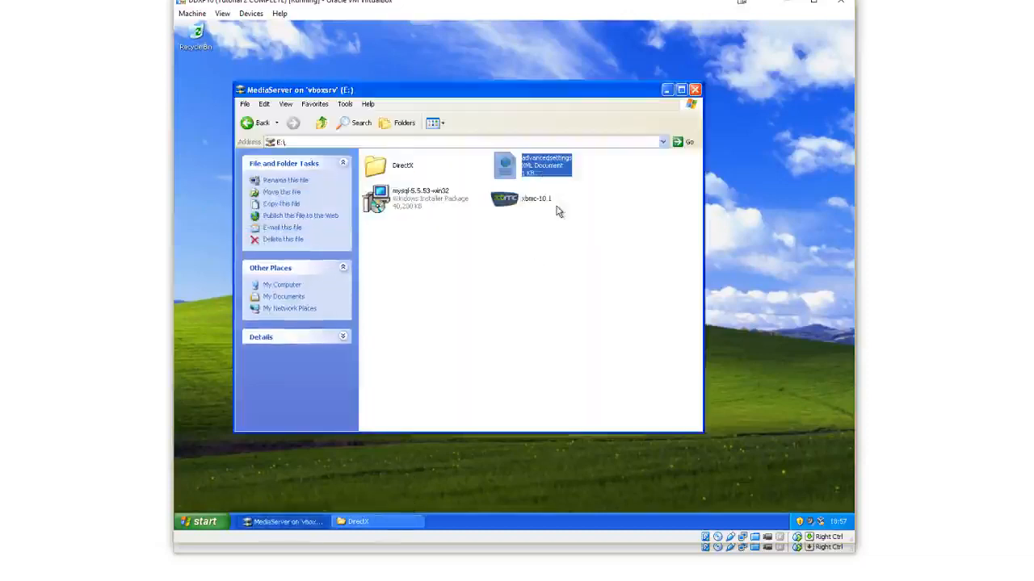
{"action": "right_click", "coordinate": [511, 171]}
{"action": "left_click", "coordinate": [521, 225]}
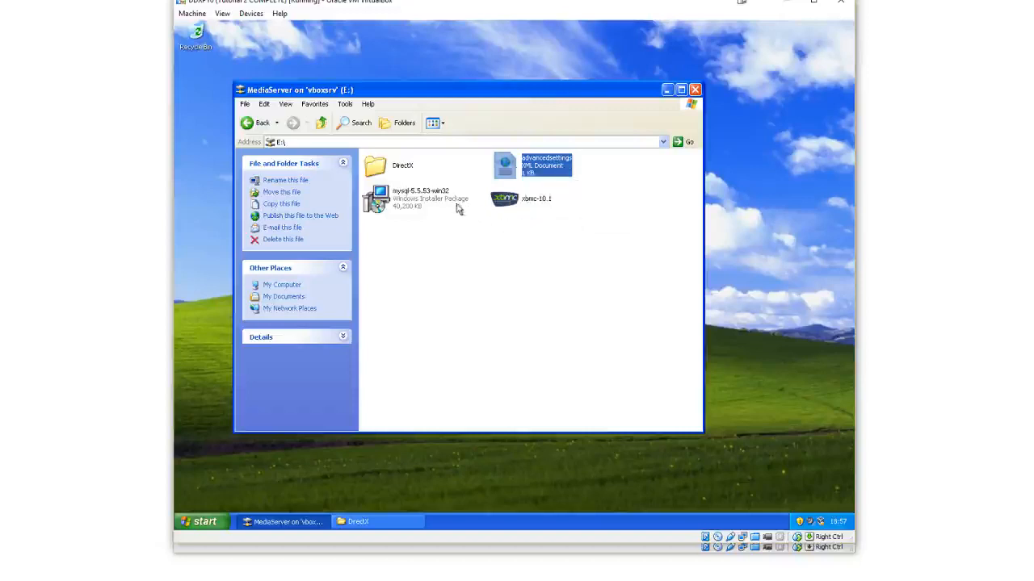
{"action": "right_click", "coordinate": [511, 168]}
{"action": "left_click", "coordinate": [528, 223]}
Browse to C:\Documents and Settings\Administrator on the DDXP16 machine, revealing the hidden drive contents
{"action": "left_click", "coordinate": [198, 522]}
{"action": "left_click", "coordinate": [309, 355]}
{"action": "double_click", "coordinate": [419, 198]}
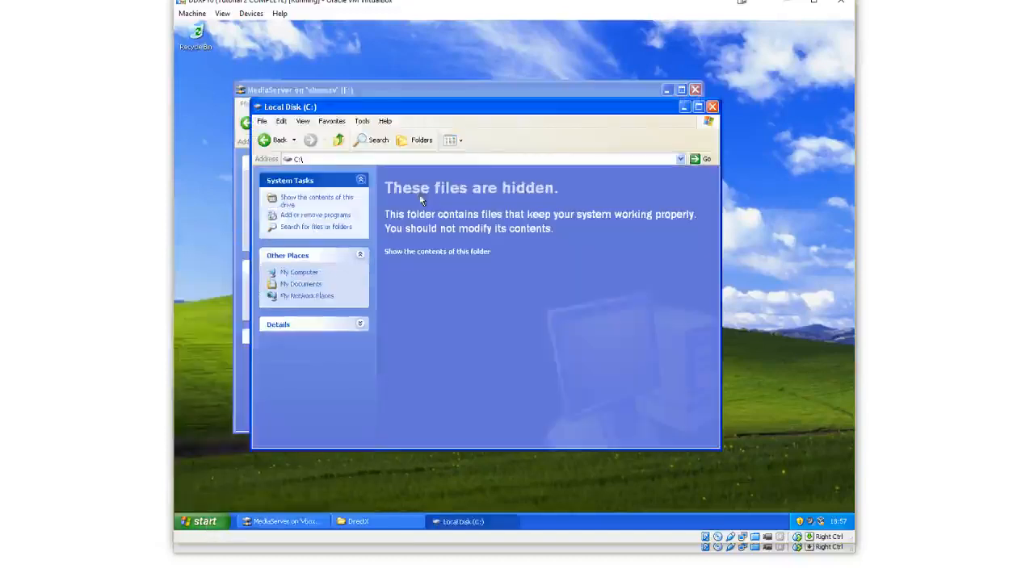
{"action": "left_click", "coordinate": [455, 252]}
{"action": "double_click", "coordinate": [460, 192]}
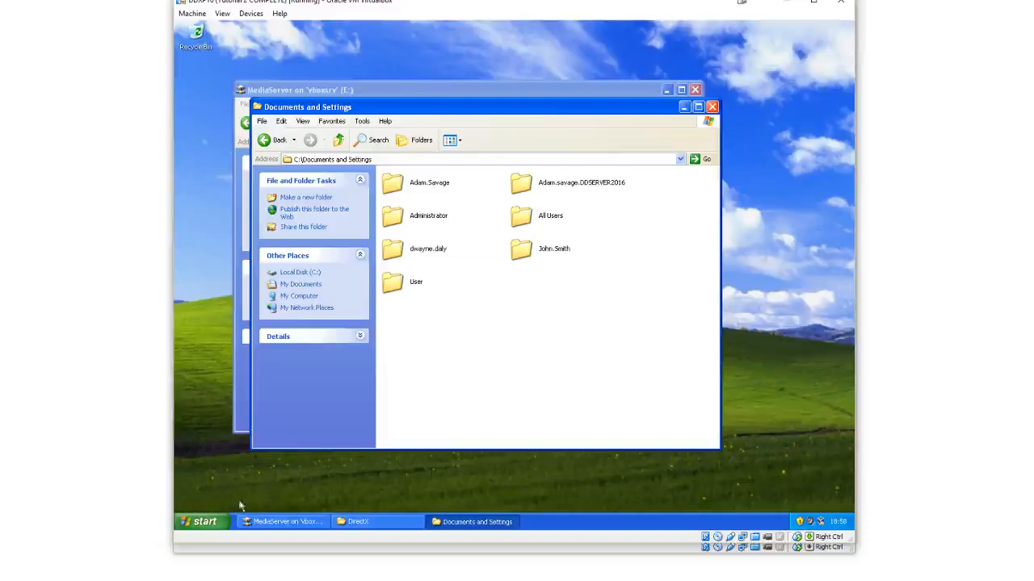
{"action": "left_click", "coordinate": [218, 520]}
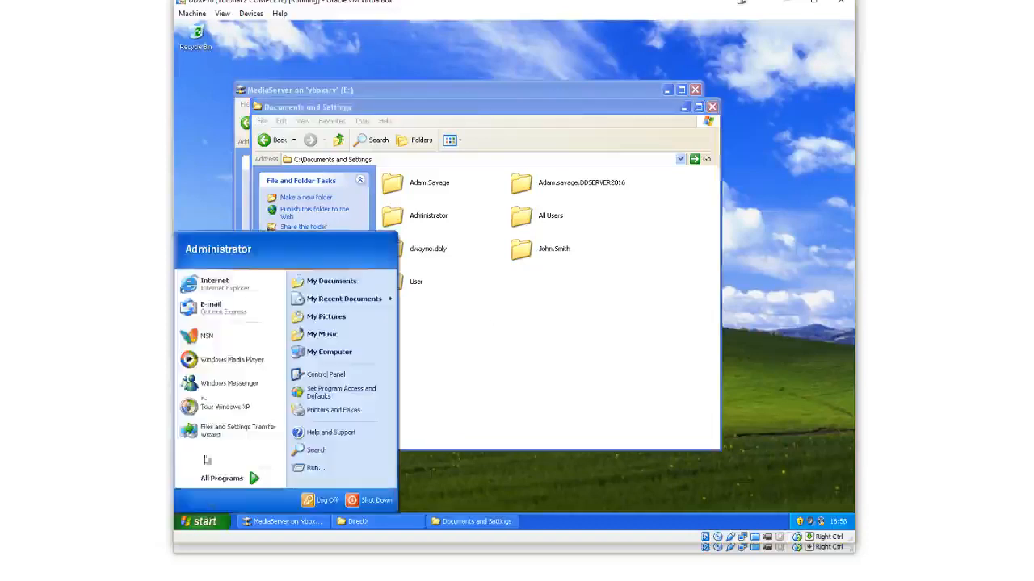
{"action": "left_click", "coordinate": [452, 315]}
{"action": "left_click", "coordinate": [272, 140]}
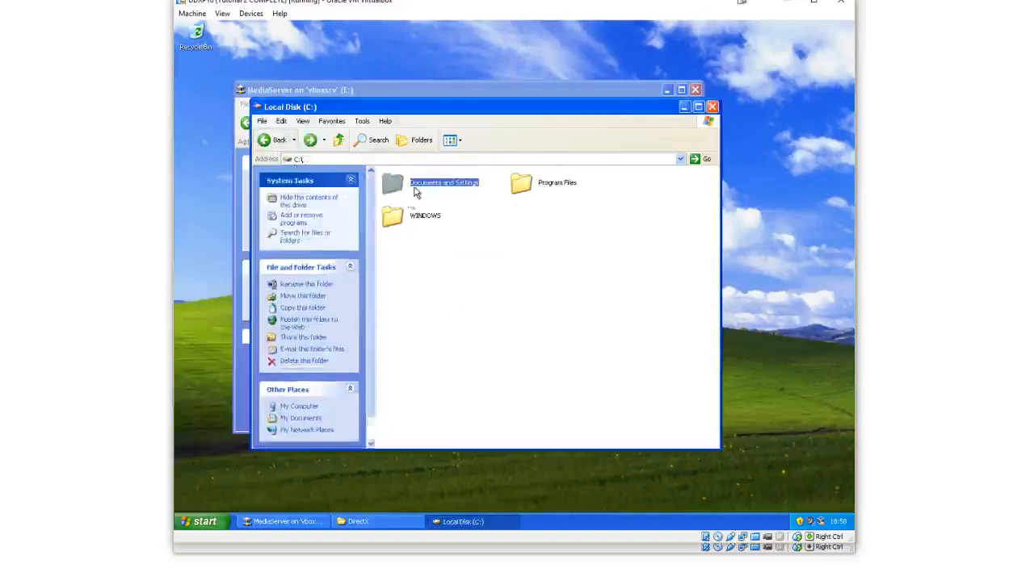
{"action": "double_click", "coordinate": [415, 184]}
{"action": "left_click", "coordinate": [413, 223]}
{"action": "double_click", "coordinate": [413, 223]}
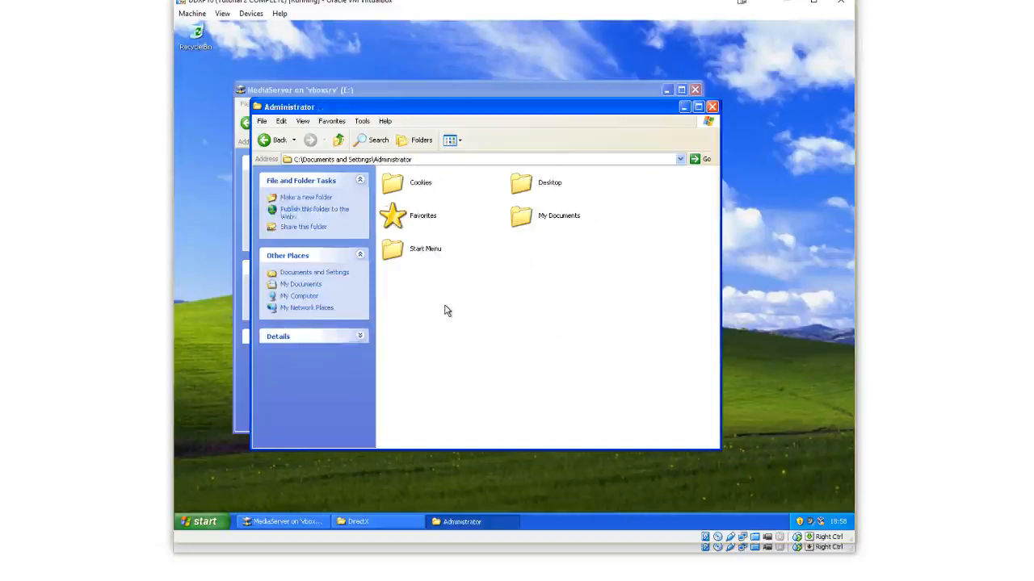
Turn on showing hidden files and folders in Folder Options and apply the change
{"action": "left_click", "coordinate": [362, 121]}
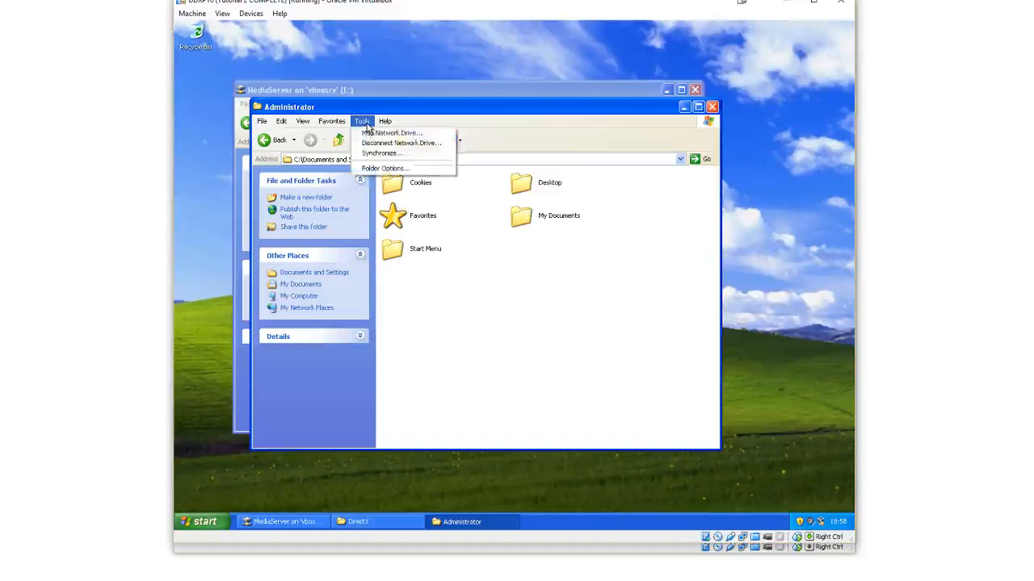
{"action": "left_click", "coordinate": [384, 168]}
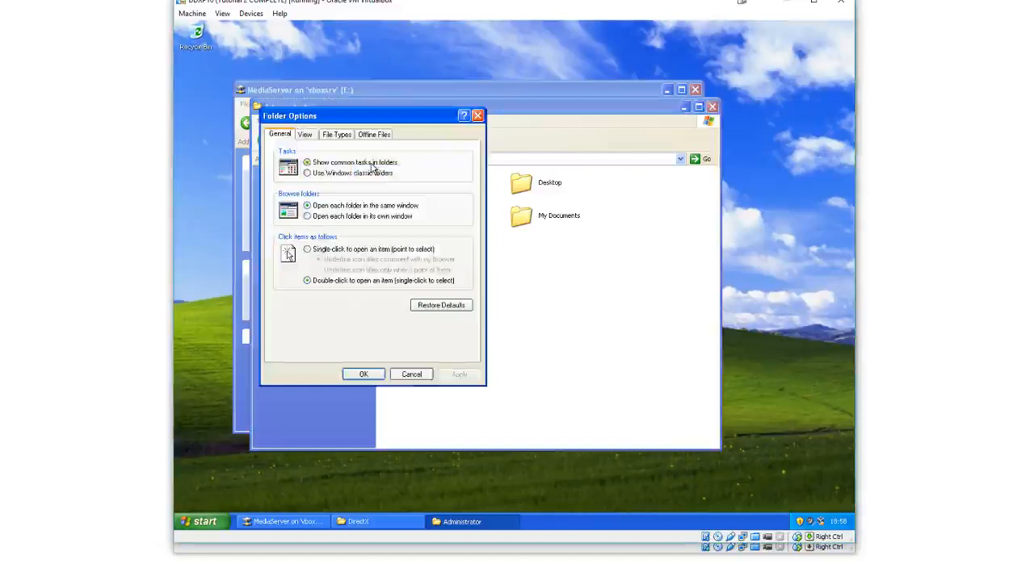
{"action": "left_click", "coordinate": [311, 137]}
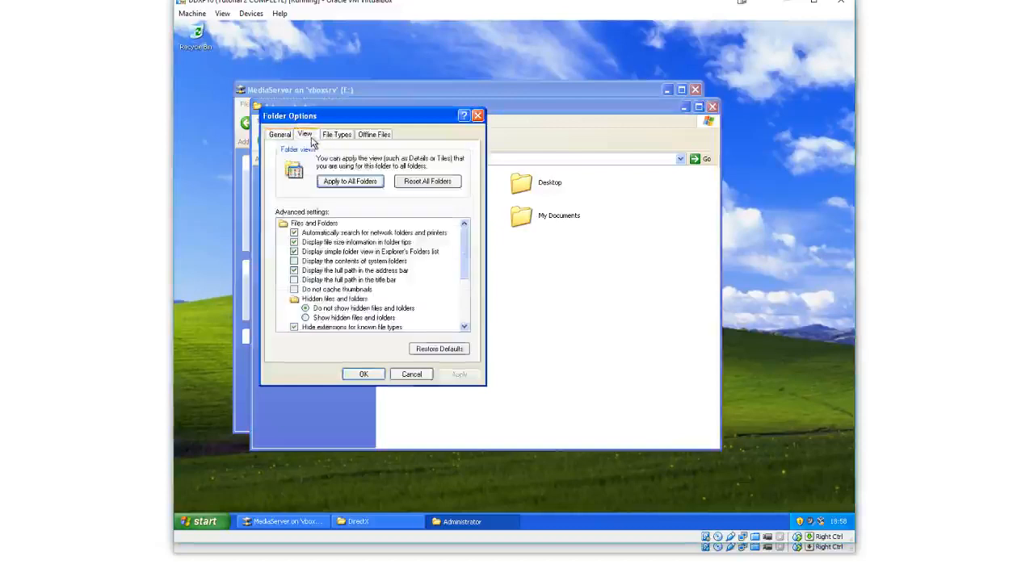
{"action": "scroll", "coordinate": [387, 260], "scroll_direction": "down", "scroll_amount": 2}
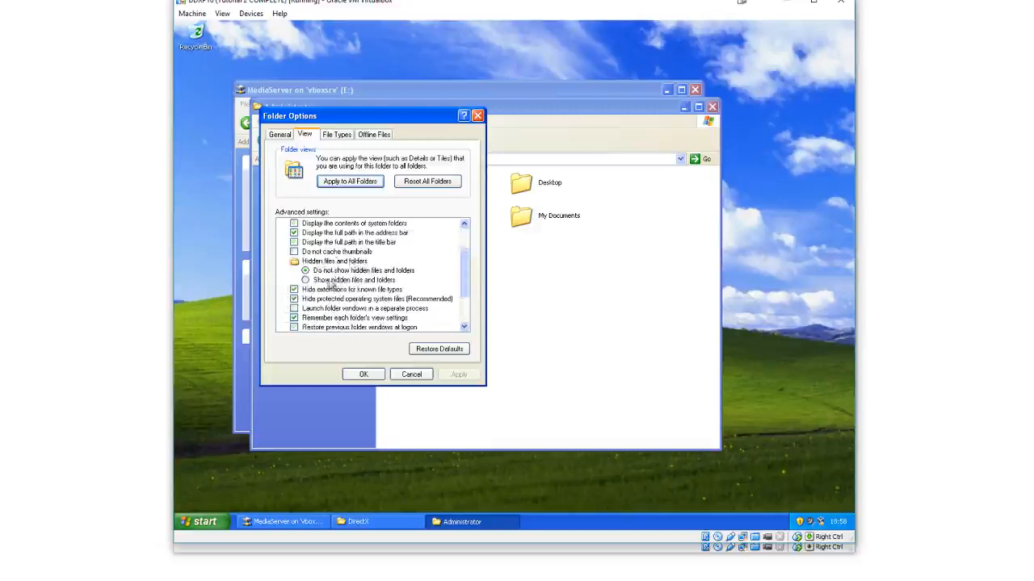
{"action": "left_click", "coordinate": [307, 281]}
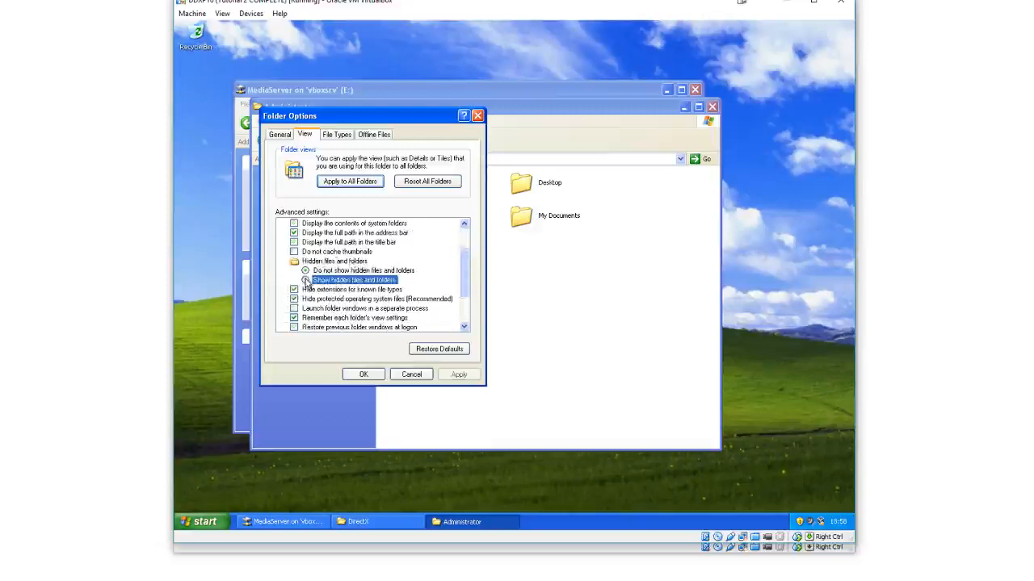
{"action": "left_click", "coordinate": [450, 376]}
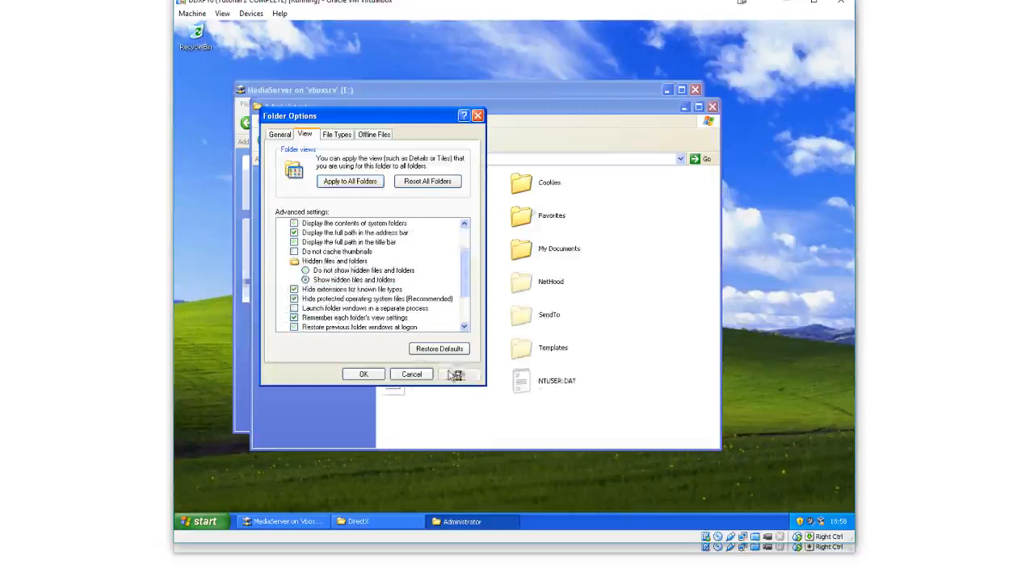
{"action": "left_click", "coordinate": [363, 374]}
Open the hidden Application Data folder, then XBMC, then its userdata folder
{"action": "left_click", "coordinate": [434, 196]}
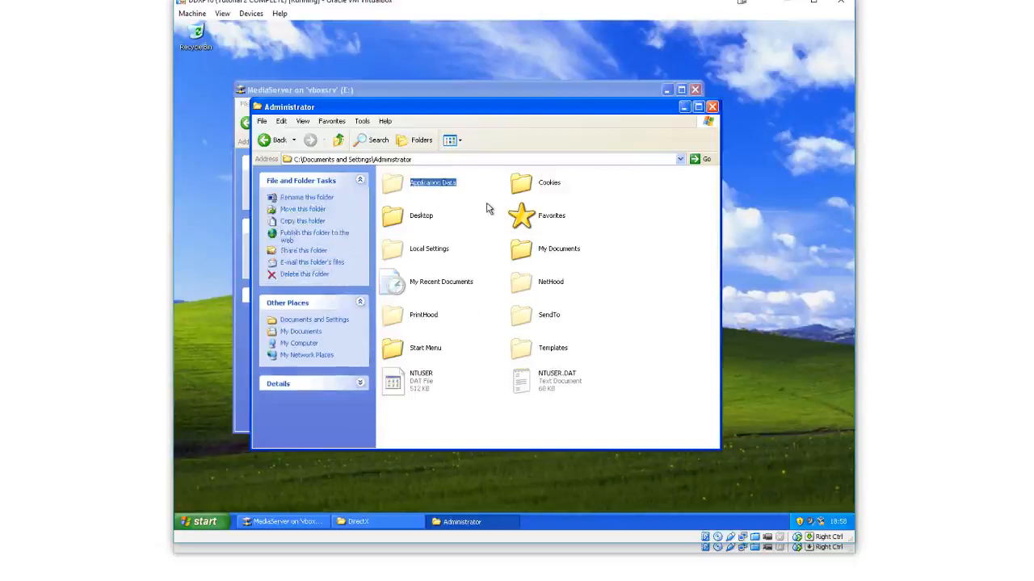
{"action": "double_click", "coordinate": [420, 184]}
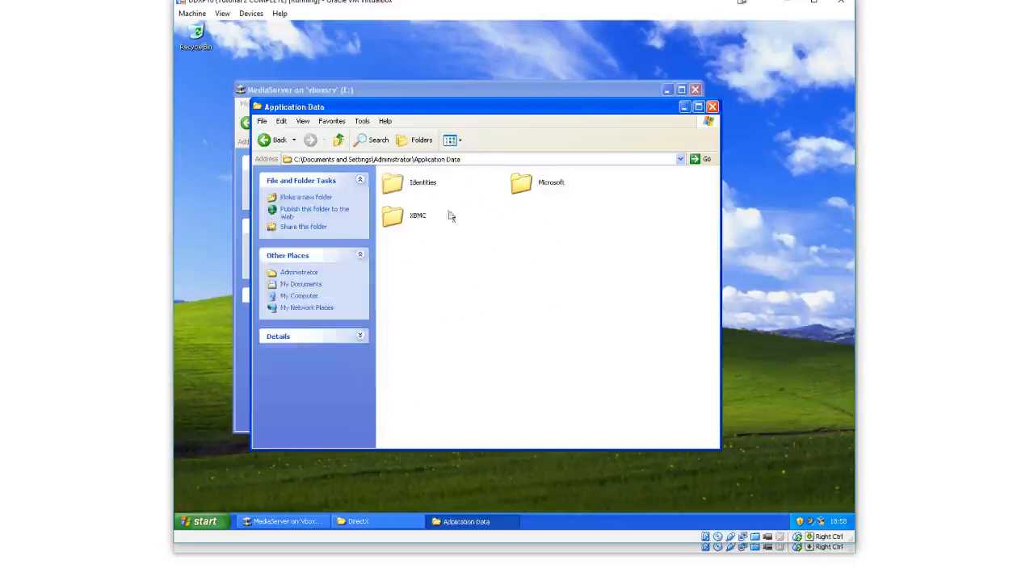
{"action": "left_click", "coordinate": [536, 194]}
{"action": "left_click", "coordinate": [411, 228]}
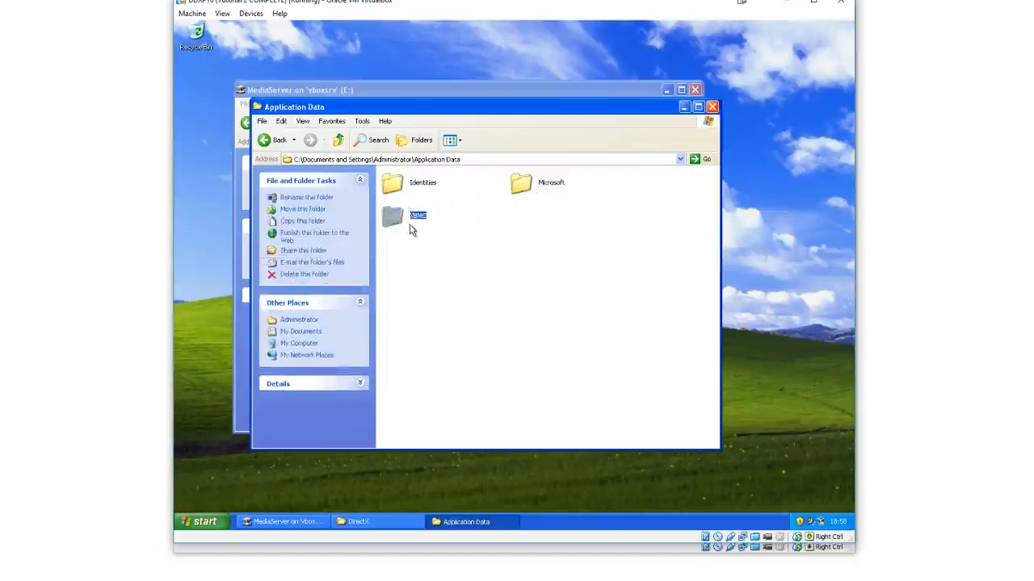
{"action": "left_click", "coordinate": [414, 202]}
{"action": "left_click", "coordinate": [409, 236]}
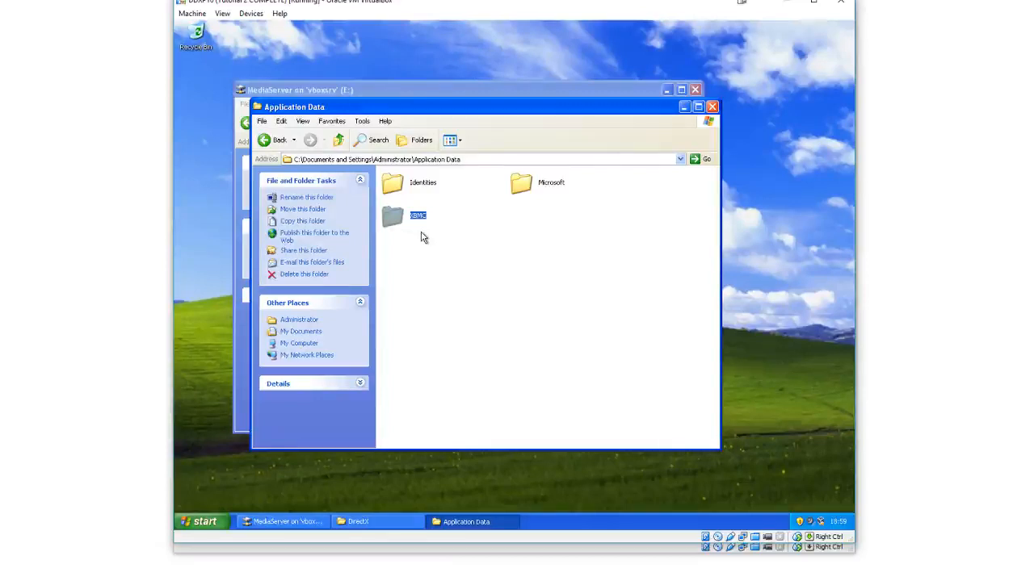
{"action": "left_click", "coordinate": [414, 234]}
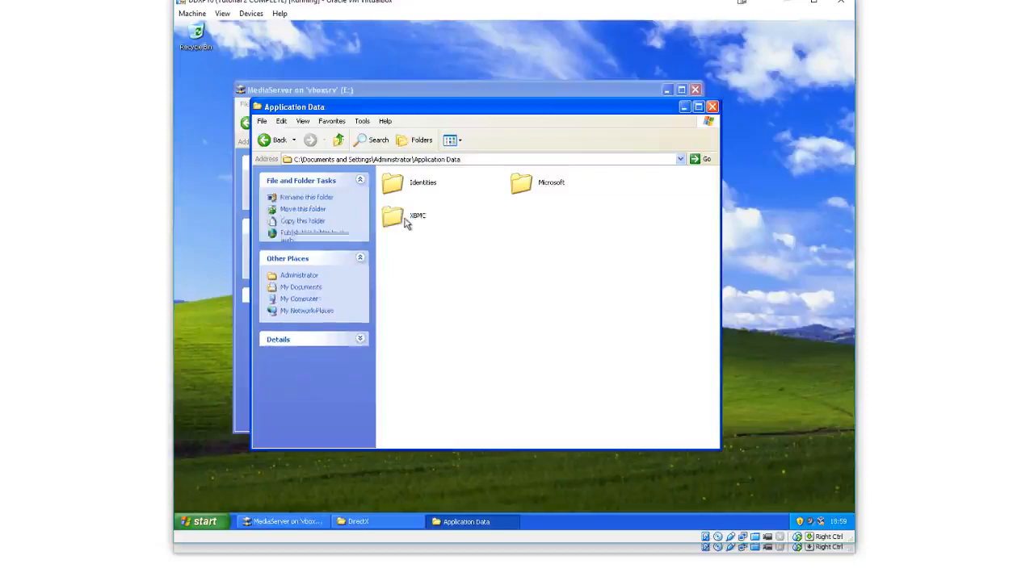
{"action": "left_click", "coordinate": [406, 219]}
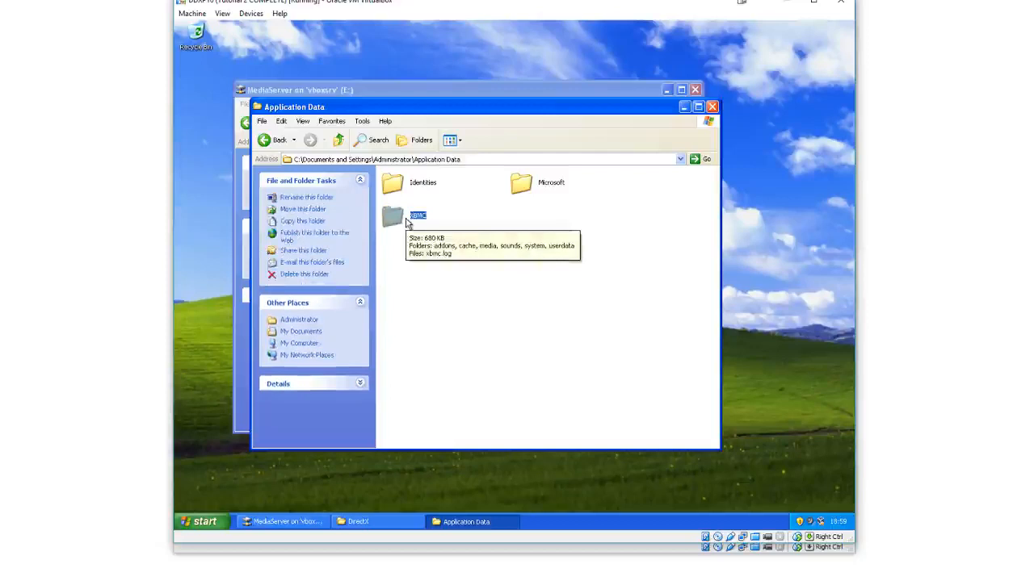
{"action": "double_click", "coordinate": [408, 224]}
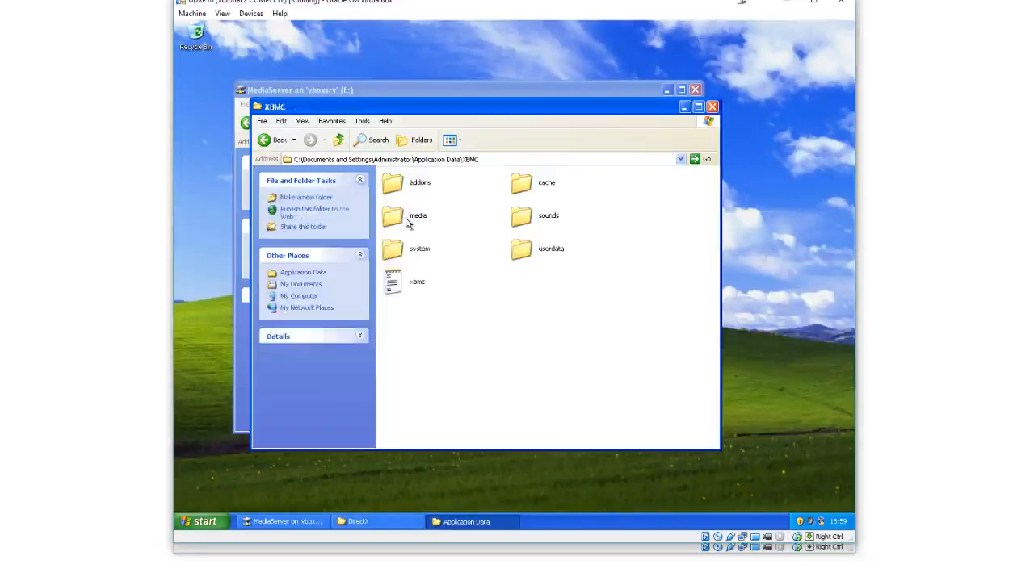
{"action": "left_click", "coordinate": [522, 252]}
{"action": "double_click", "coordinate": [523, 250]}
Paste the copied advancedsettings XML file into the userdata folder
{"action": "right_click", "coordinate": [519, 330]}
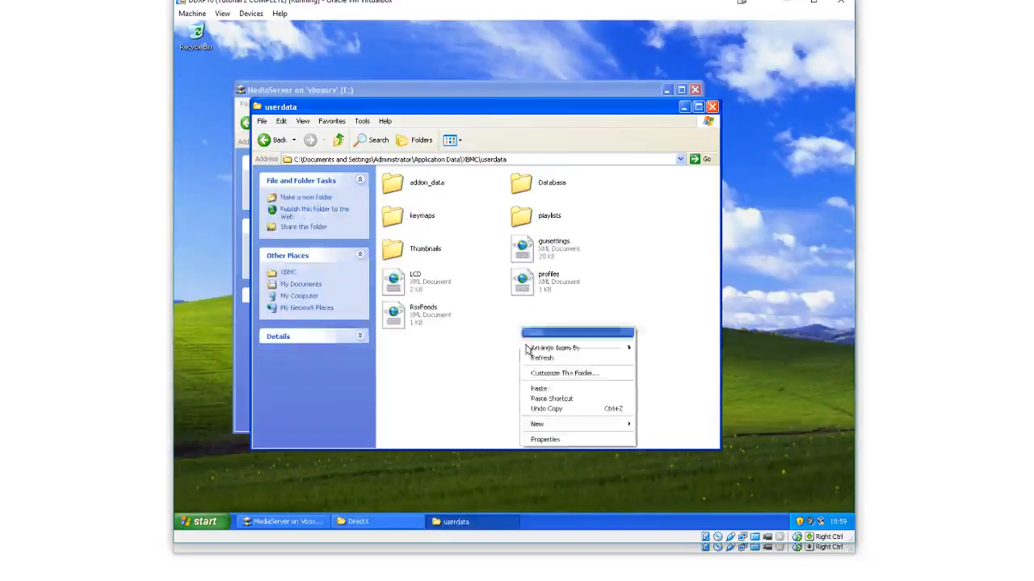
{"action": "left_click", "coordinate": [545, 390]}
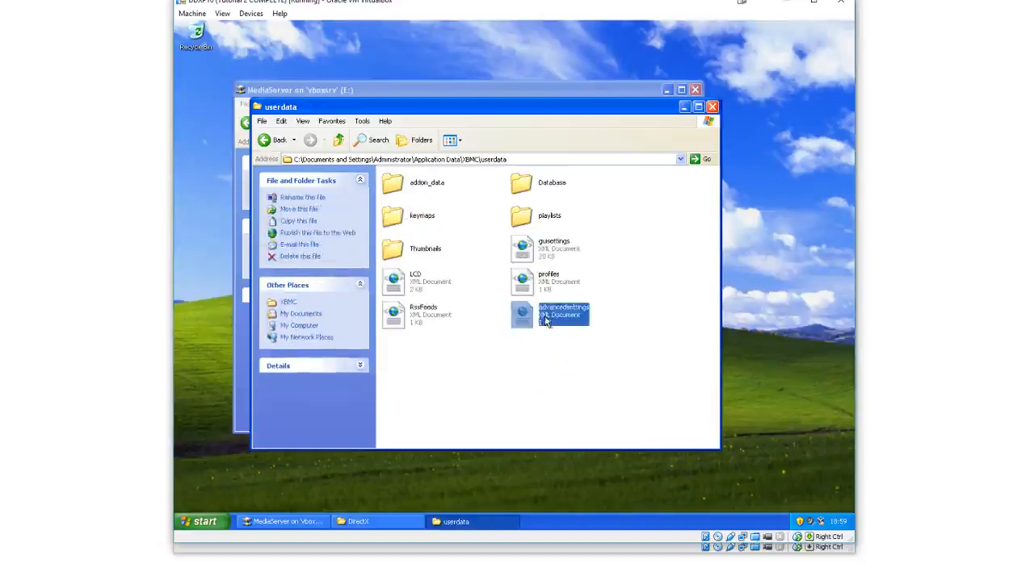
{"action": "left_click", "coordinate": [573, 385]}
{"action": "left_click", "coordinate": [565, 331]}
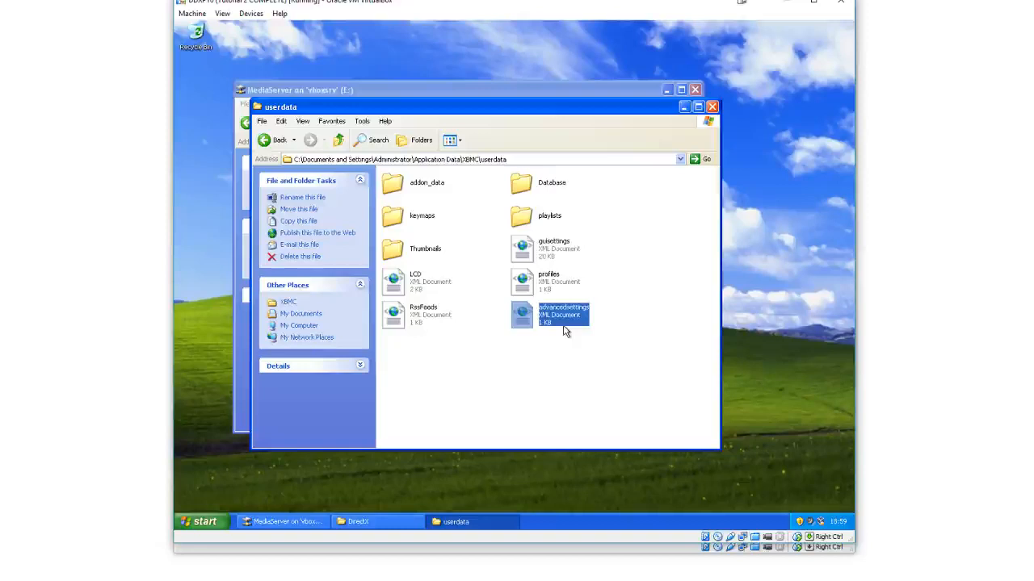
Open advancedsettings.xml with Notepad
{"action": "right_click", "coordinate": [538, 304]}
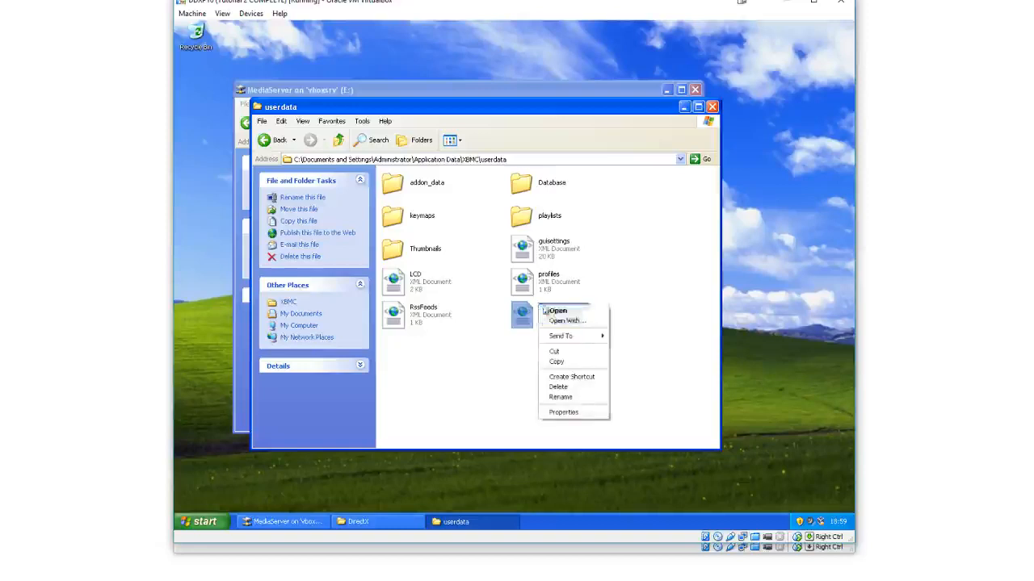
{"action": "left_click", "coordinate": [570, 323]}
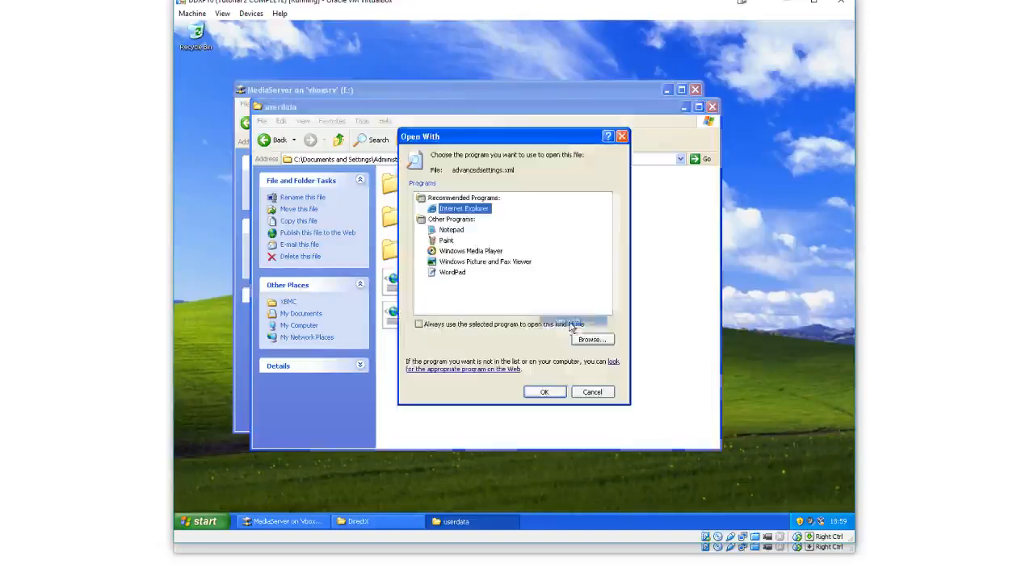
{"action": "double_click", "coordinate": [450, 230]}
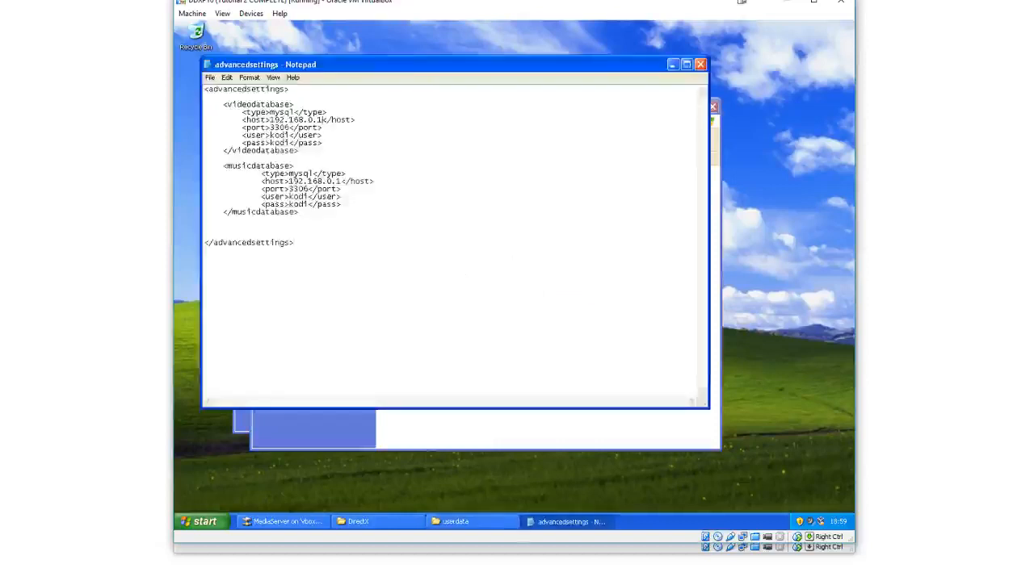
Examine the type and host entries of the video database section in the file
{"action": "mouse_move", "coordinate": [271, 113]}
{"action": "left_mouse_down"}
{"action": "mouse_move", "coordinate": [327, 113]}
{"action": "mouse_move", "coordinate": [285, 112]}
{"action": "left_mouse_up"}
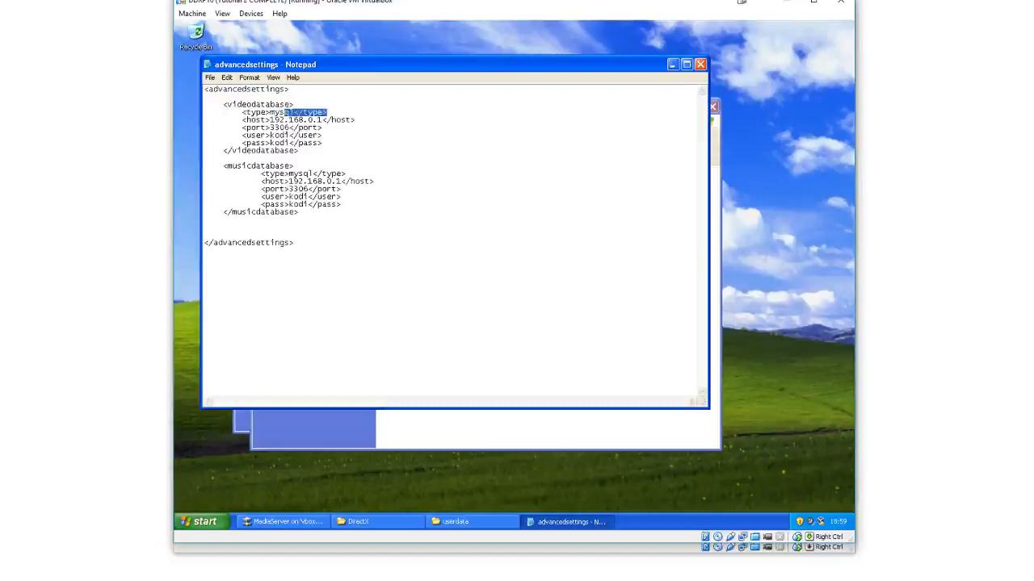
{"action": "left_click", "coordinate": [285, 112]}
{"action": "double_click", "coordinate": [285, 112]}
{"action": "left_click", "coordinate": [285, 113]}
{"action": "left_click_drag", "start_coordinate": [271, 120], "coordinate": [323, 120]}
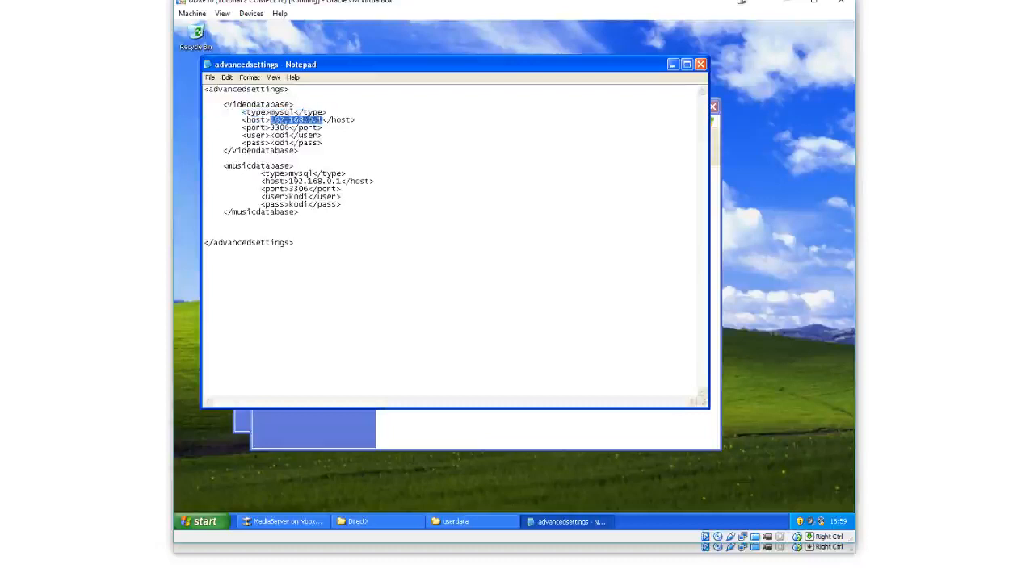
{"action": "left_click", "coordinate": [323, 120]}
Switch to the Windows Server VM and run ipconfig in a new Command Prompt
{"action": "left_click", "coordinate": [730, 525]}
{"action": "left_click", "coordinate": [195, 533]}
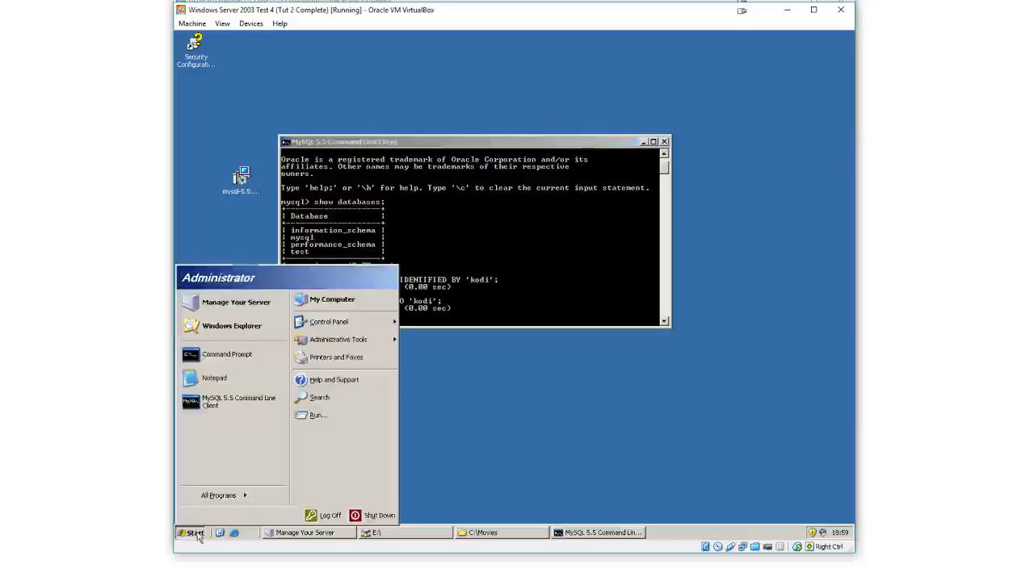
{"action": "left_click", "coordinate": [225, 354]}
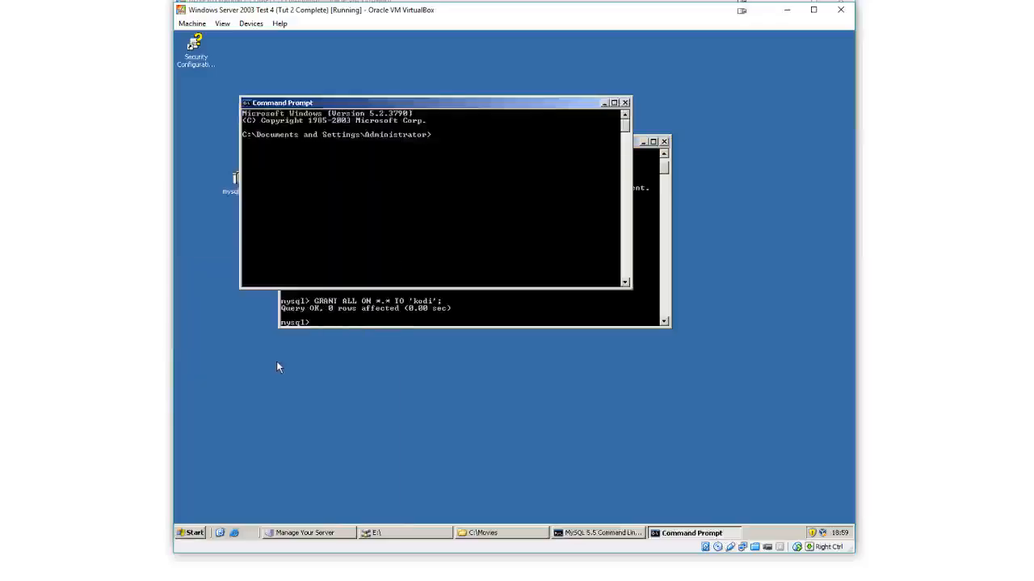
{"action": "type", "text": "ipconfig"}
{"action": "key", "text": "Return"}
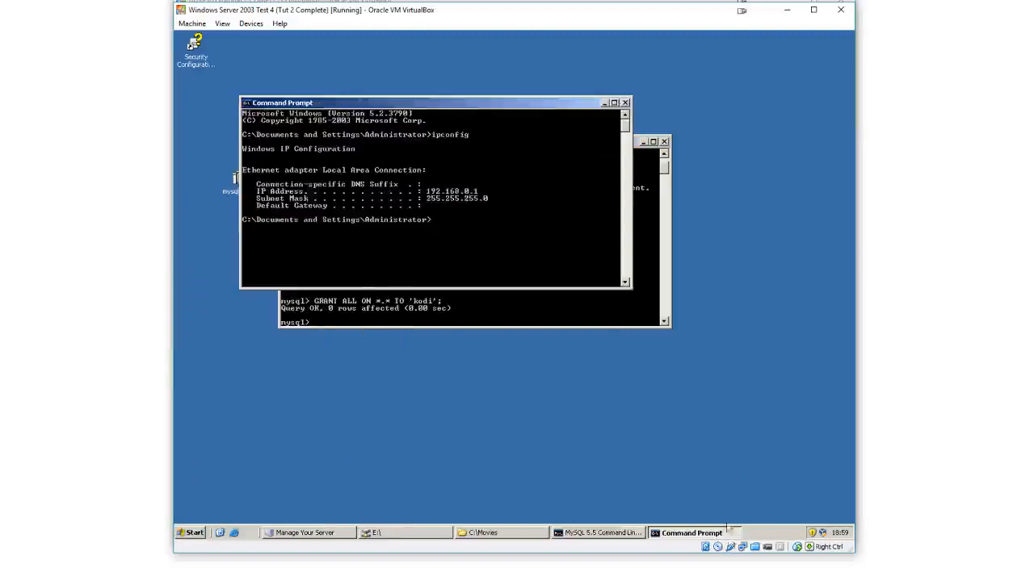
Return to the DDXP16 VM and review the user, password and host entries of both database sections
{"action": "left_click", "coordinate": [734, 579]}
{"action": "left_click", "coordinate": [821, 545]}
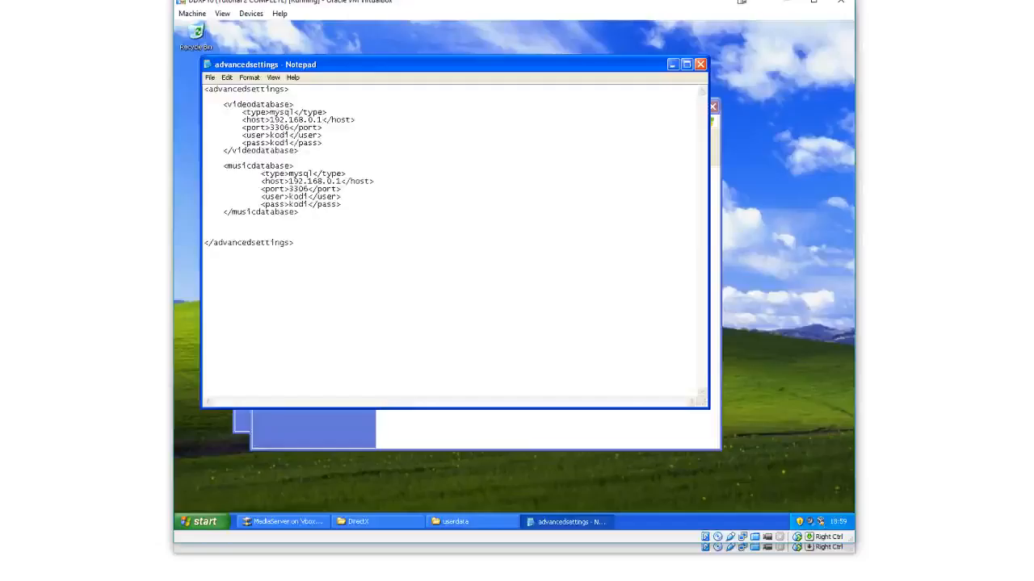
{"action": "left_click_drag", "start_coordinate": [270, 120], "coordinate": [323, 142]}
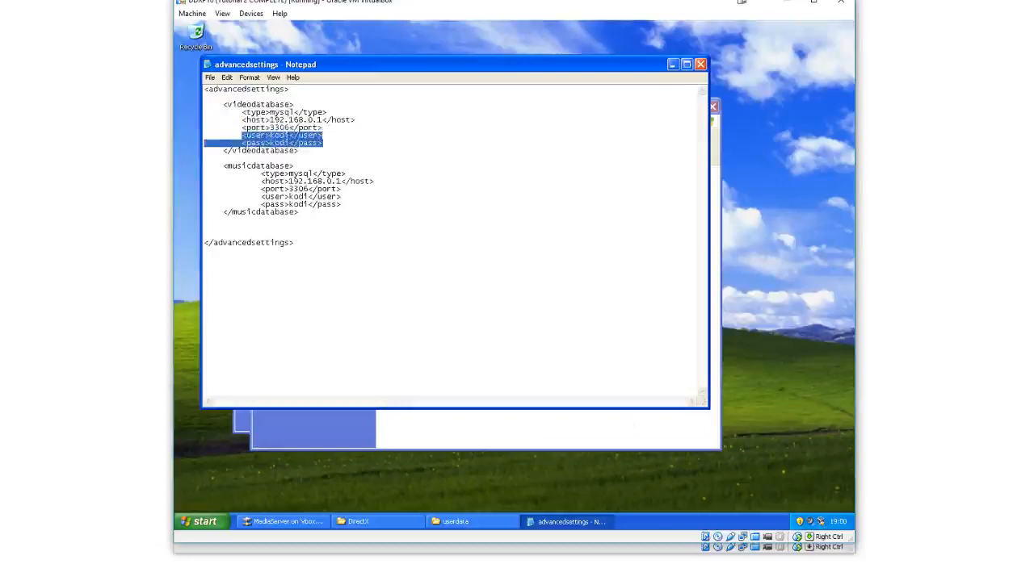
{"action": "left_click", "coordinate": [323, 143]}
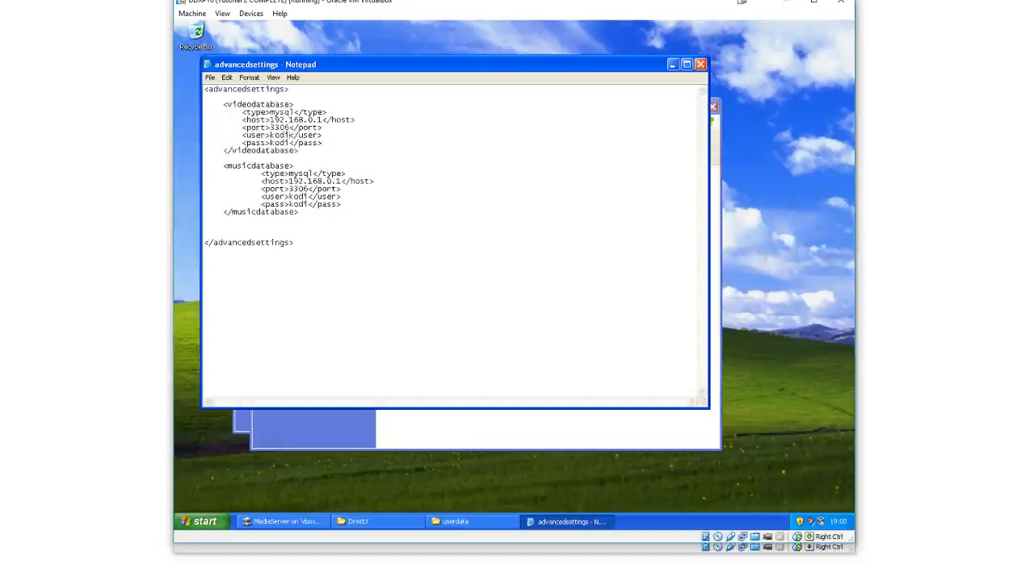
{"action": "mouse_move", "coordinate": [290, 135]}
{"action": "left_mouse_down"}
{"action": "mouse_move", "coordinate": [269, 135]}
{"action": "mouse_move", "coordinate": [289, 143]}
{"action": "left_mouse_up"}
{"action": "left_click", "coordinate": [280, 143]}
{"action": "left_click_drag", "start_coordinate": [289, 181], "coordinate": [347, 175]}
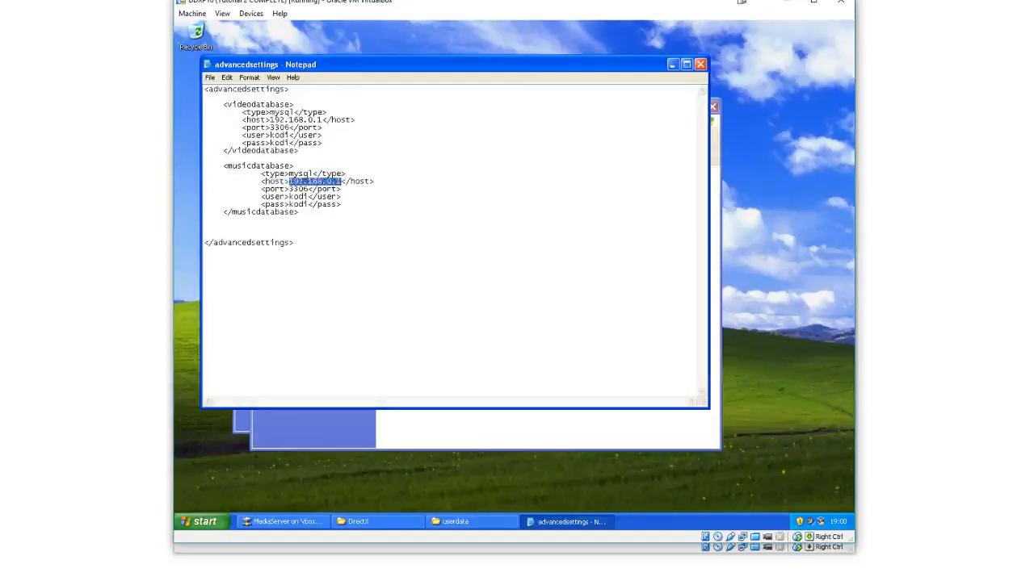
{"action": "left_click_drag", "start_coordinate": [289, 197], "coordinate": [309, 204]}
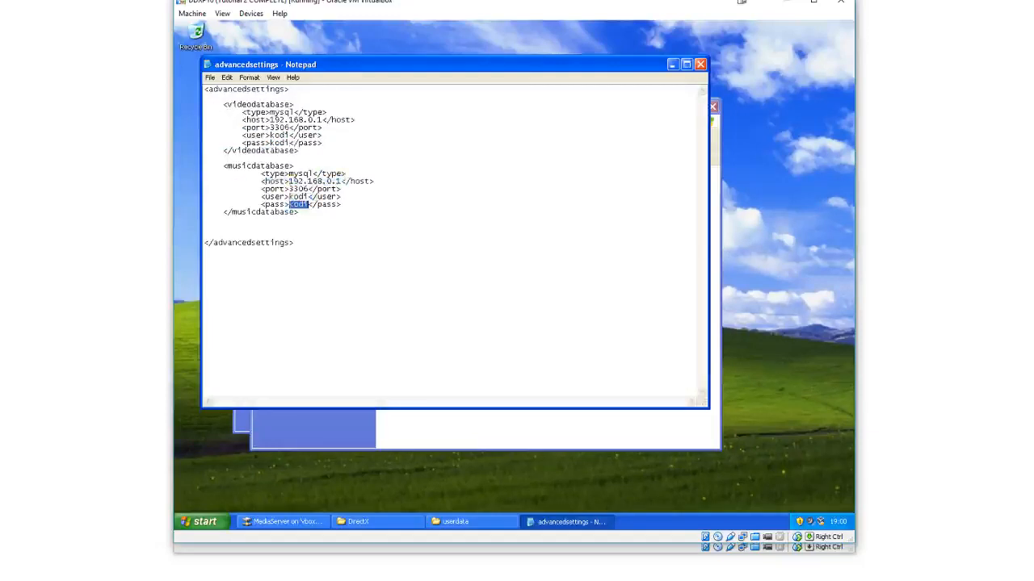
{"action": "left_click_drag", "start_coordinate": [223, 165], "coordinate": [300, 212]}
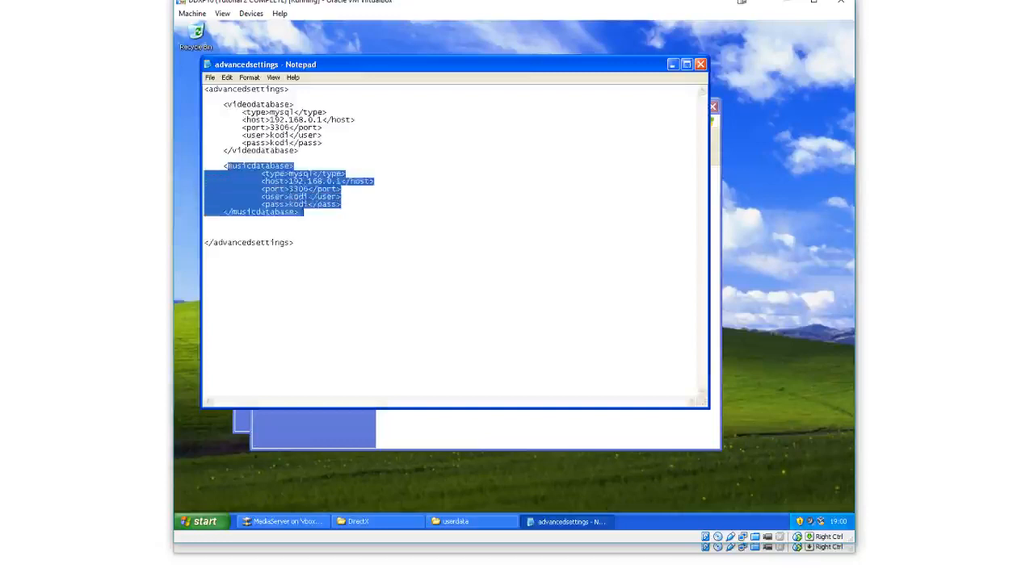
Save advancedsettings.xml and close Notepad
{"action": "left_click", "coordinate": [298, 150]}
{"action": "left_click_drag", "start_coordinate": [299, 151], "coordinate": [224, 104]}
{"action": "left_click", "coordinate": [249, 105]}
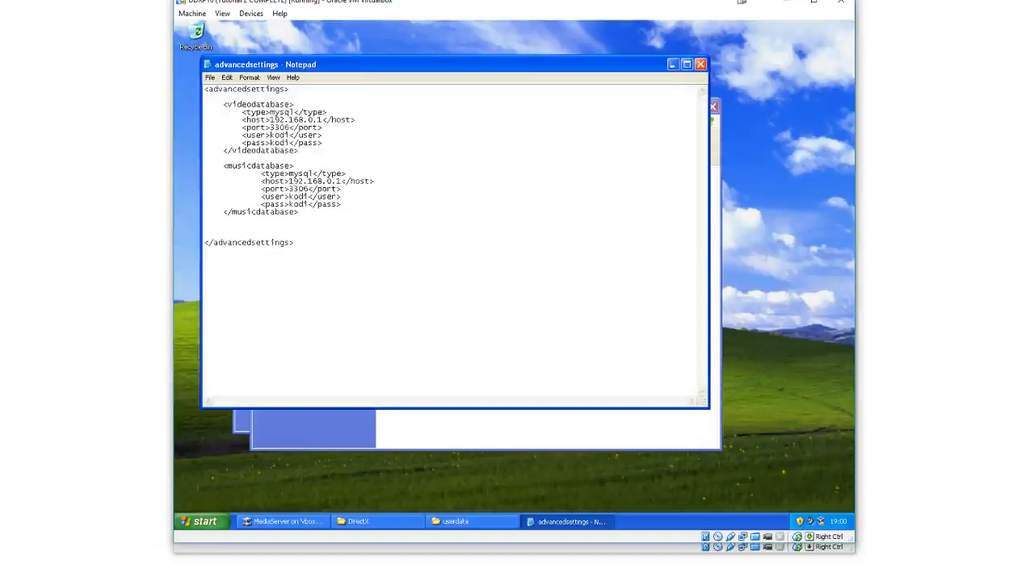
{"action": "left_click", "coordinate": [210, 76]}
{"action": "left_click", "coordinate": [242, 111]}
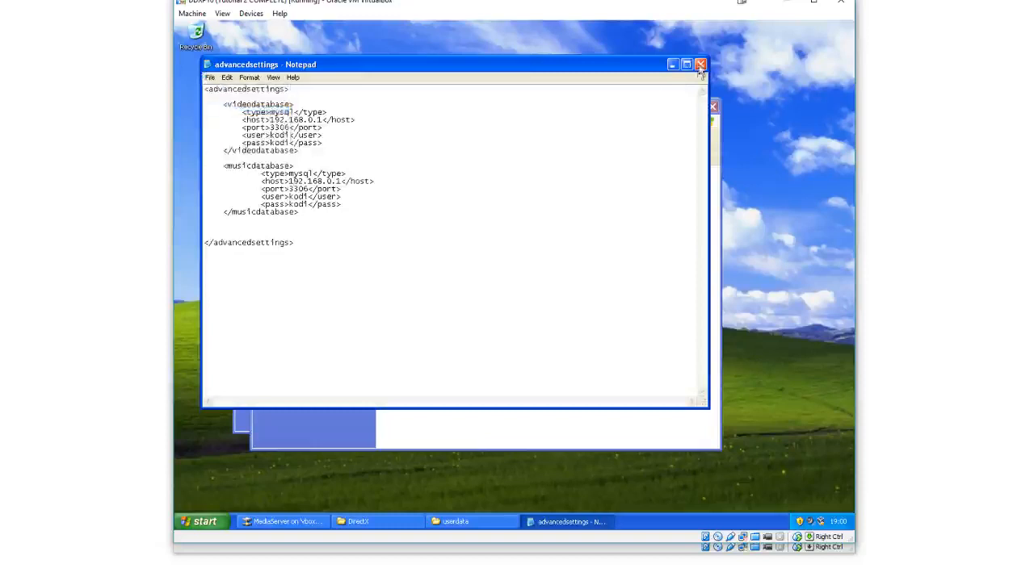
{"action": "left_click", "coordinate": [699, 66]}
Minimize the userdata and MediaServer explorer windows to clear the desktop
{"action": "double_click", "coordinate": [649, 112]}
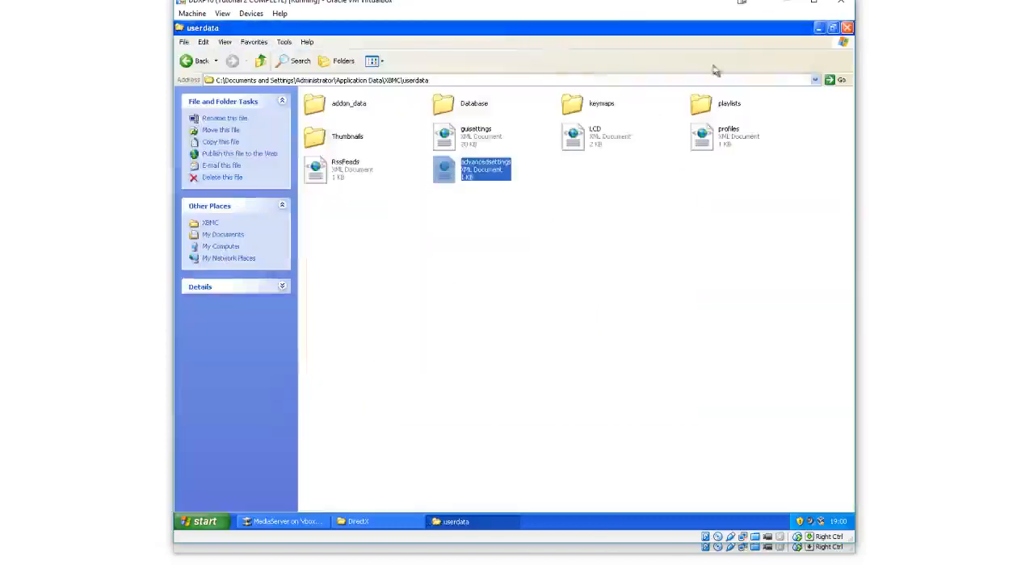
{"action": "left_click", "coordinate": [818, 28]}
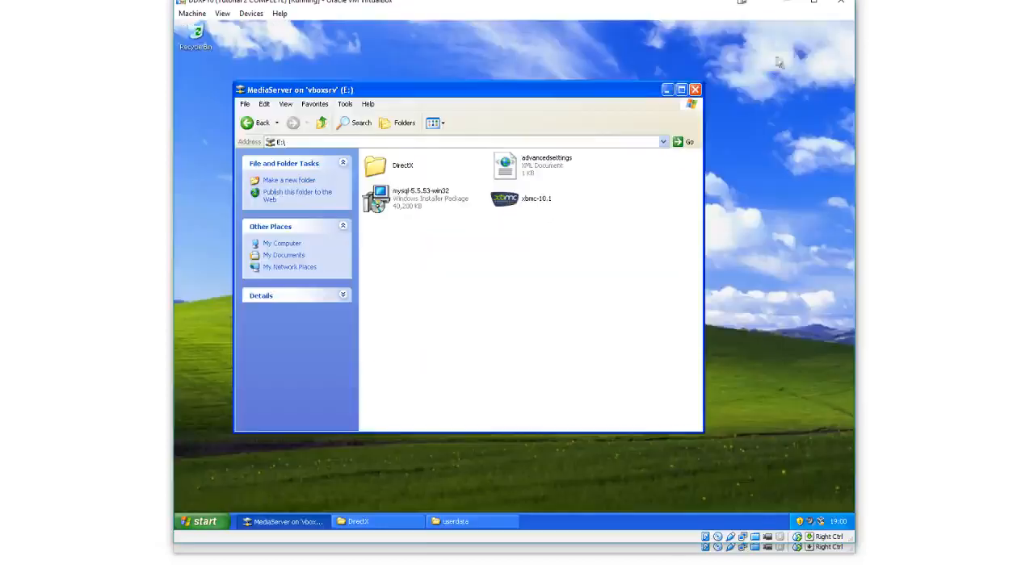
{"action": "left_click", "coordinate": [666, 90]}
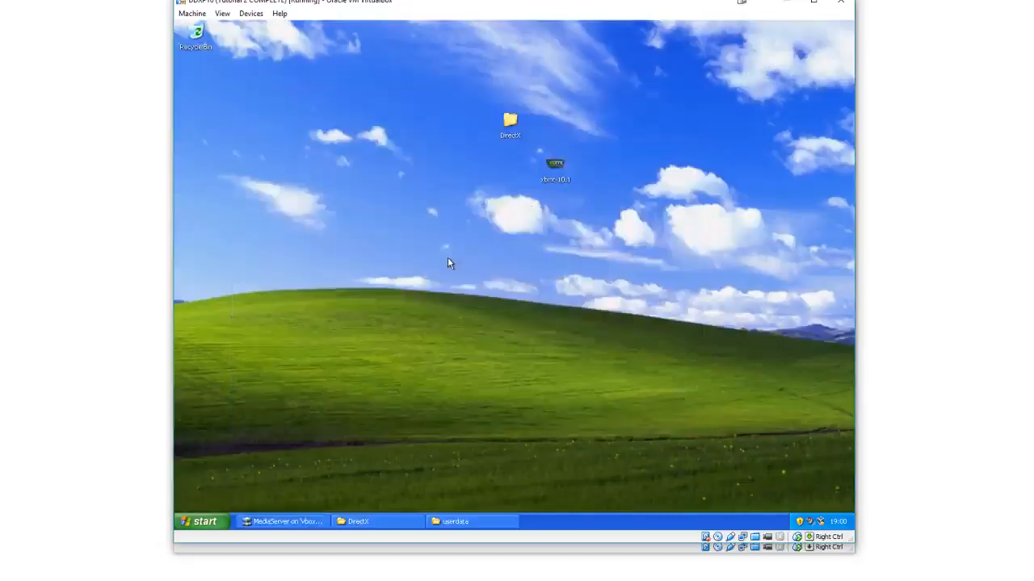
Launch XBMC from its program group in the Start menu
{"action": "left_click", "coordinate": [216, 521]}
{"action": "left_click", "coordinate": [246, 478]}
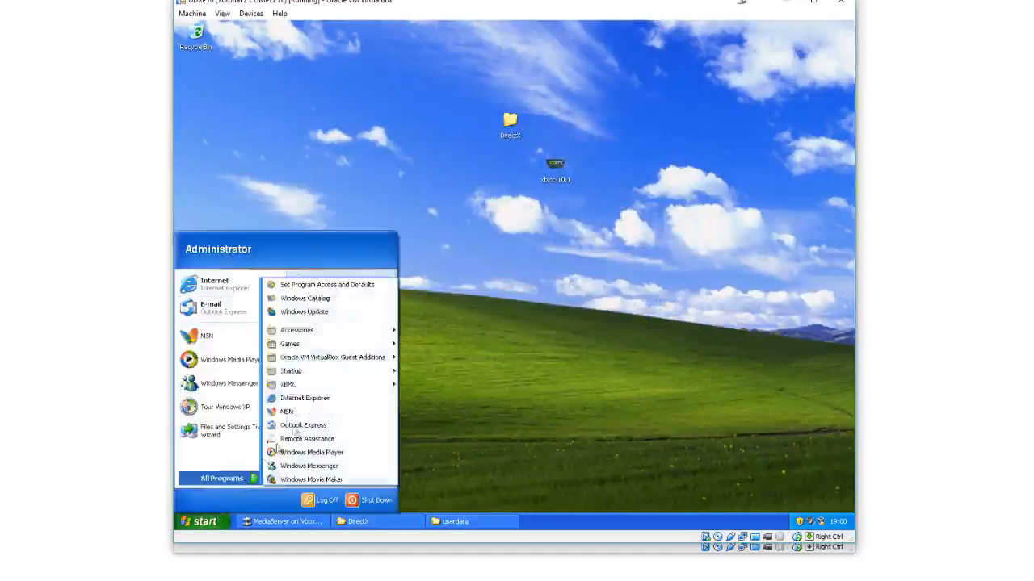
{"action": "mouse_move", "coordinate": [319, 386]}
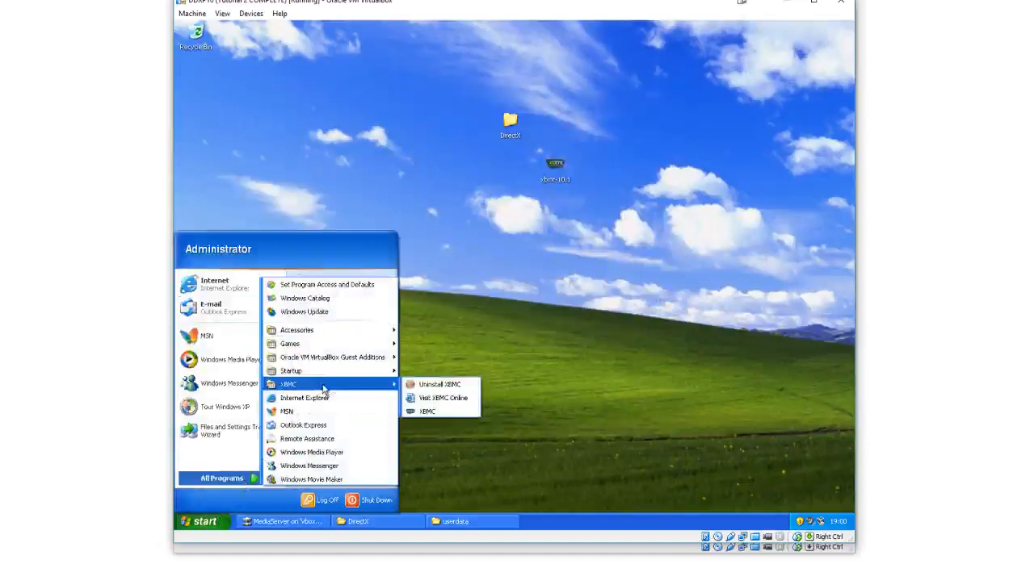
{"action": "left_click", "coordinate": [437, 413]}
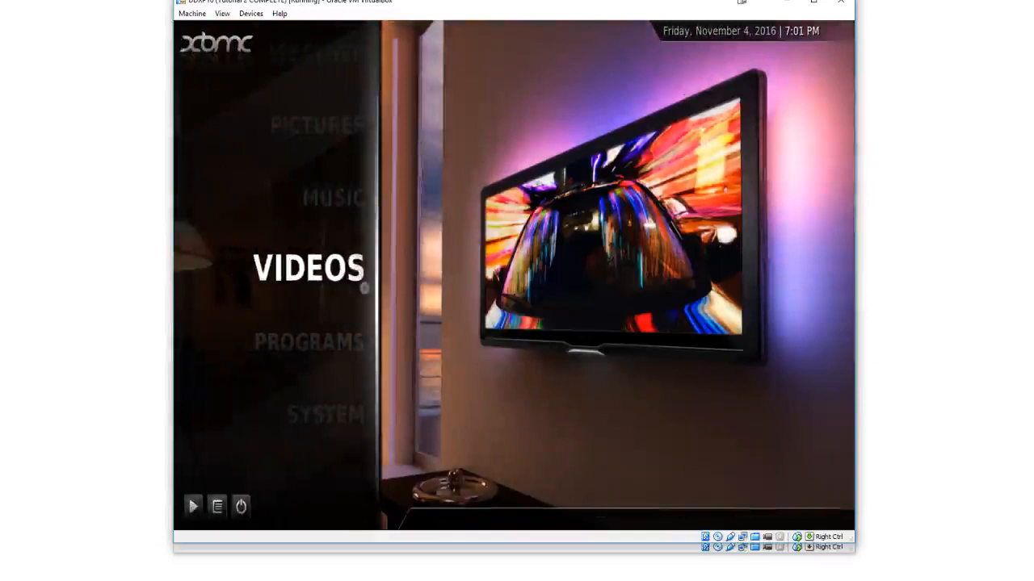
Switch to the Windows Server VM and close the existing MySQL Command Line Client window
{"action": "left_click", "coordinate": [730, 580]}
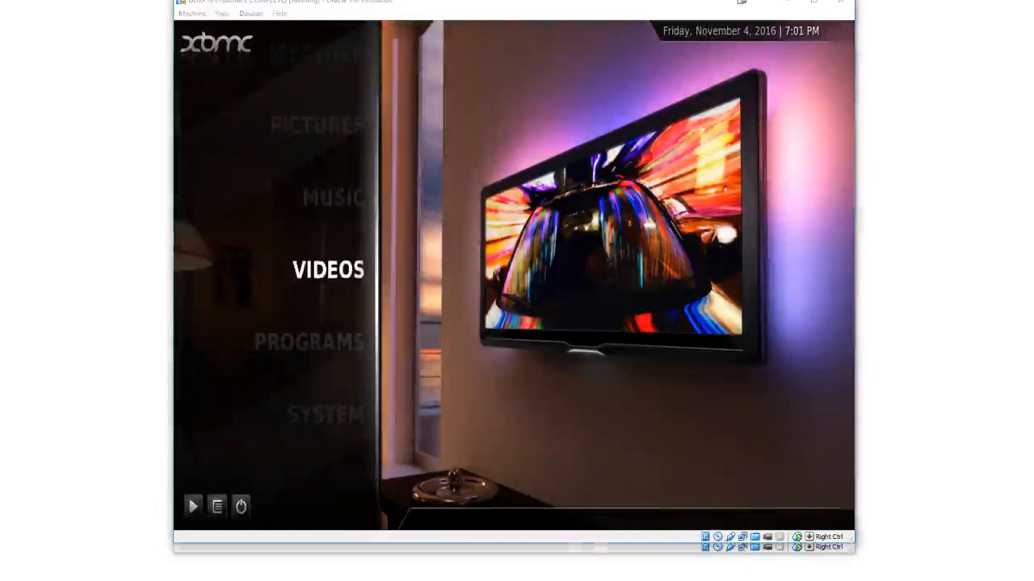
{"action": "left_click", "coordinate": [717, 573]}
{"action": "left_click", "coordinate": [504, 327]}
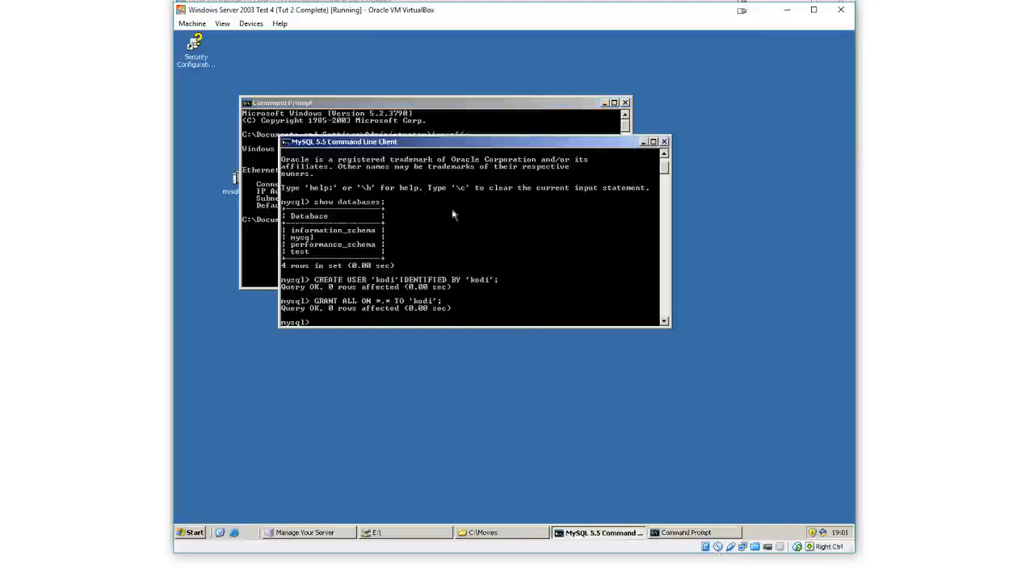
{"action": "left_click_drag", "start_coordinate": [376, 145], "coordinate": [382, 118]}
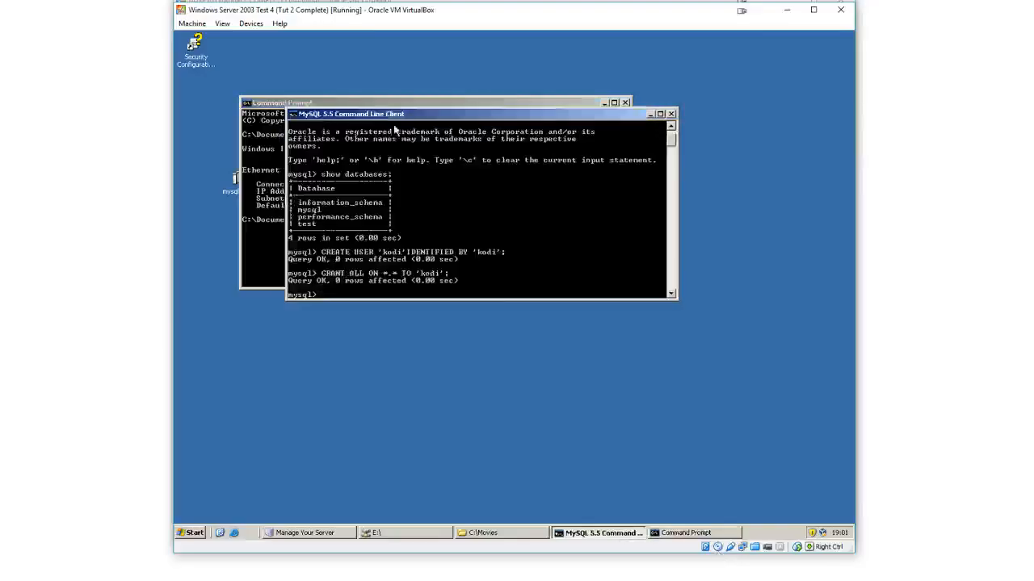
{"action": "left_click", "coordinate": [671, 114]}
Open a new MySQL 5.5 Command Line Client and enter the MySQL root password
{"action": "left_click", "coordinate": [202, 533]}
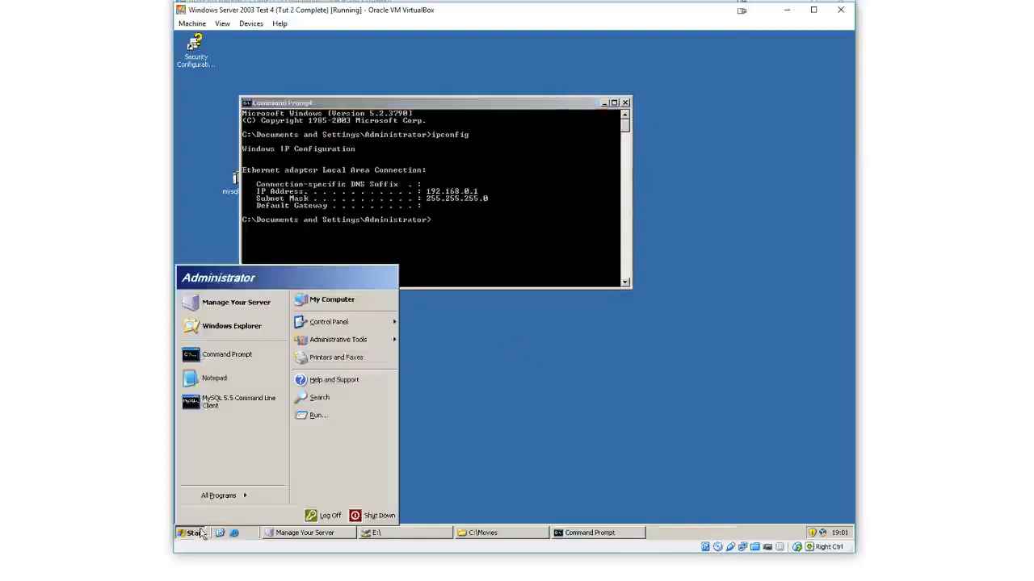
{"action": "mouse_move", "coordinate": [233, 496]}
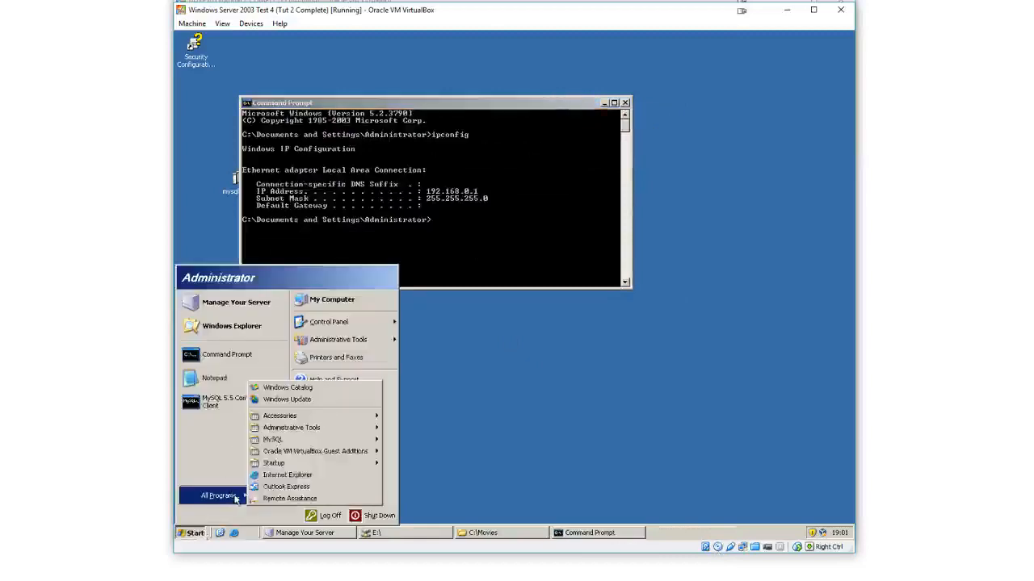
{"action": "mouse_move", "coordinate": [347, 439]}
{"action": "mouse_move", "coordinate": [407, 439]}
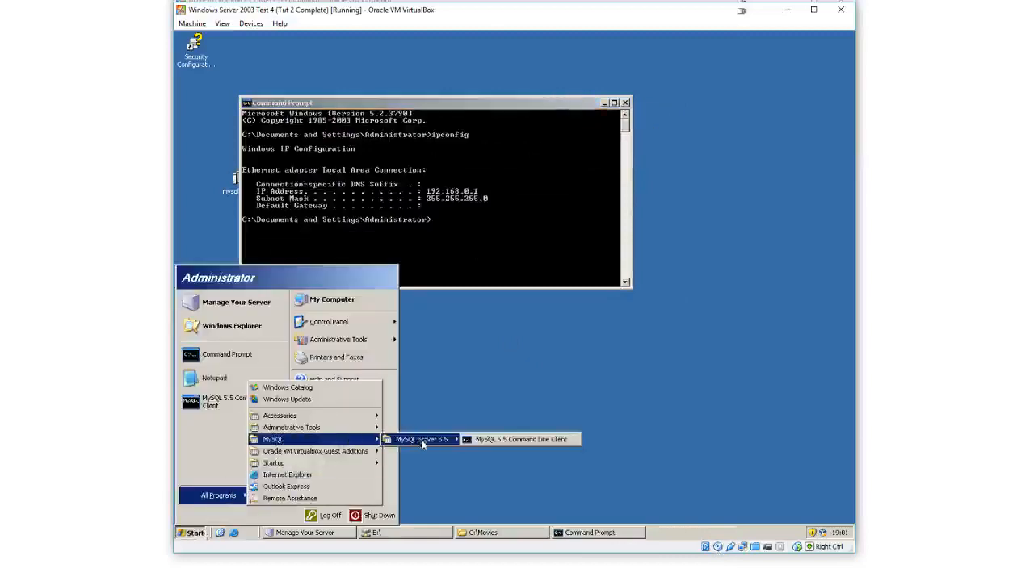
{"action": "left_click", "coordinate": [488, 440]}
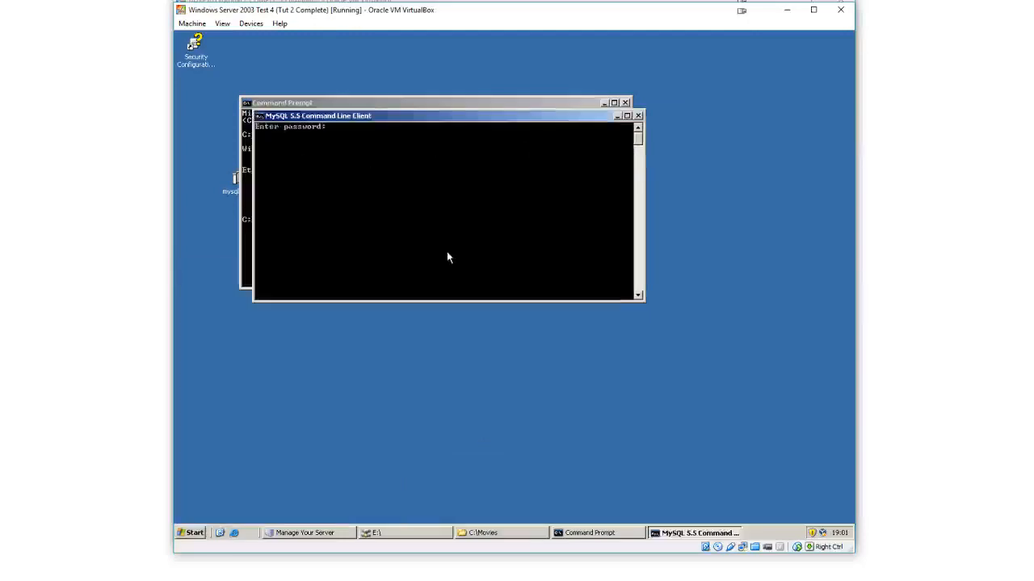
{"action": "type", "text": "*********"}
{"action": "key", "text": "Return"}
Run show databases; in the MySQL client to list the server's databases
{"action": "type", "text": "show database"}
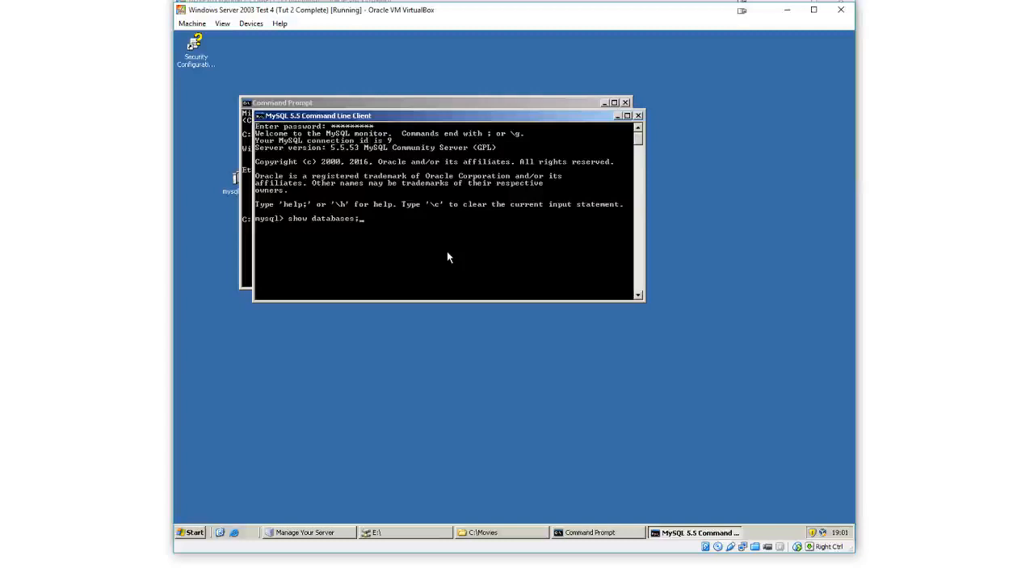
{"action": "type", "text": "s;"}
{"action": "key", "text": "Return"}
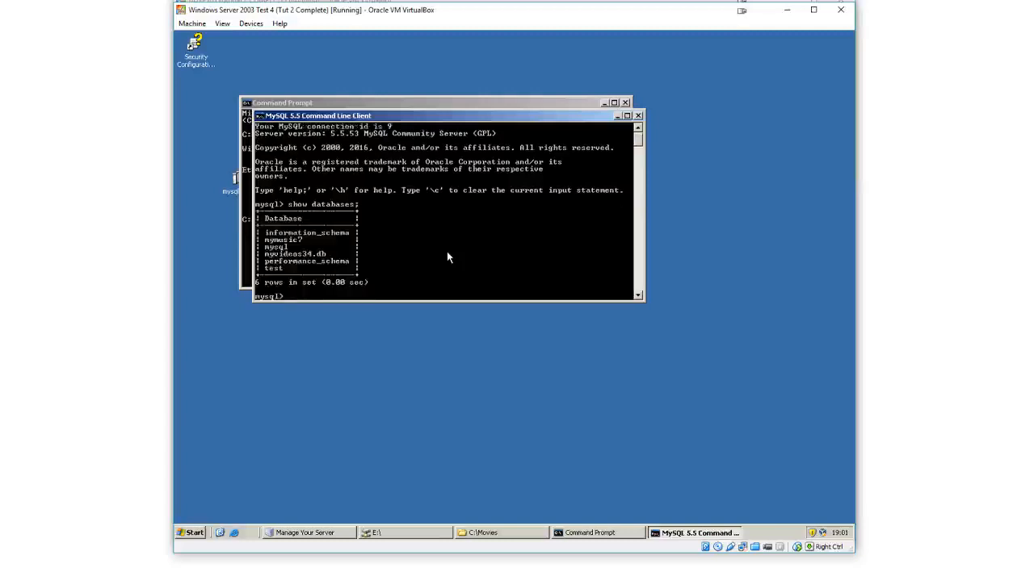
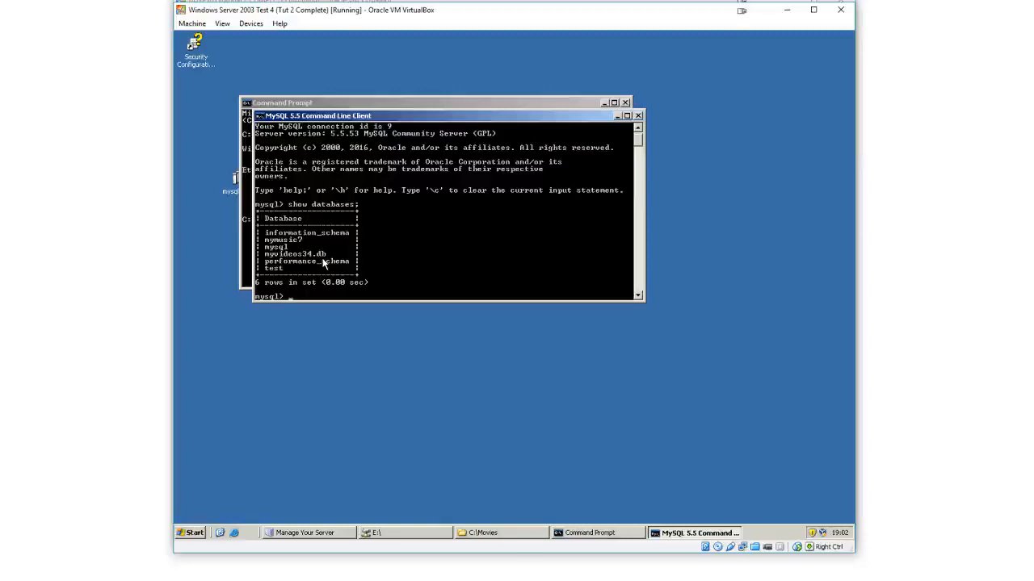
Switch from the Windows Server VM to the DDXP16 VM running XBMC
{"action": "left_click", "coordinate": [664, 495]}
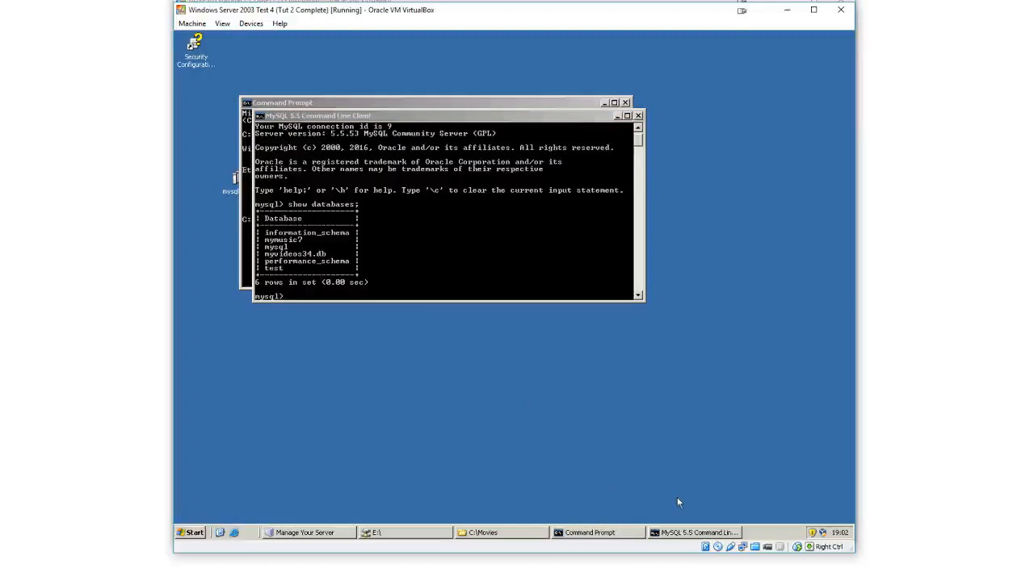
{"action": "mouse_move", "coordinate": [731, 579]}
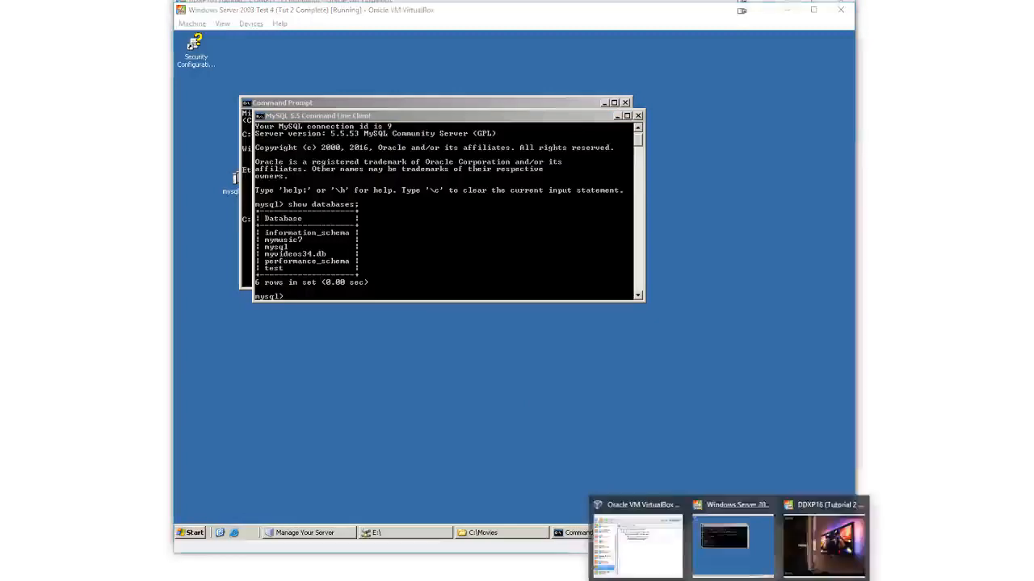
{"action": "left_click", "coordinate": [796, 535]}
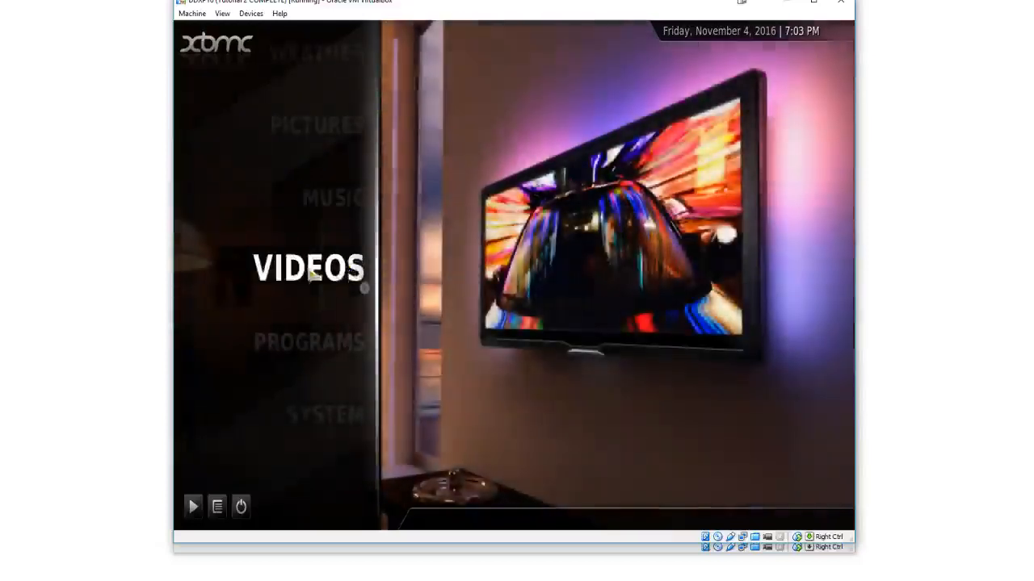
Add a video source named Movies pointing to smb://DDSERVER16/Movies/ through the Windows network (SMB) browser
{"action": "left_click", "coordinate": [326, 276]}
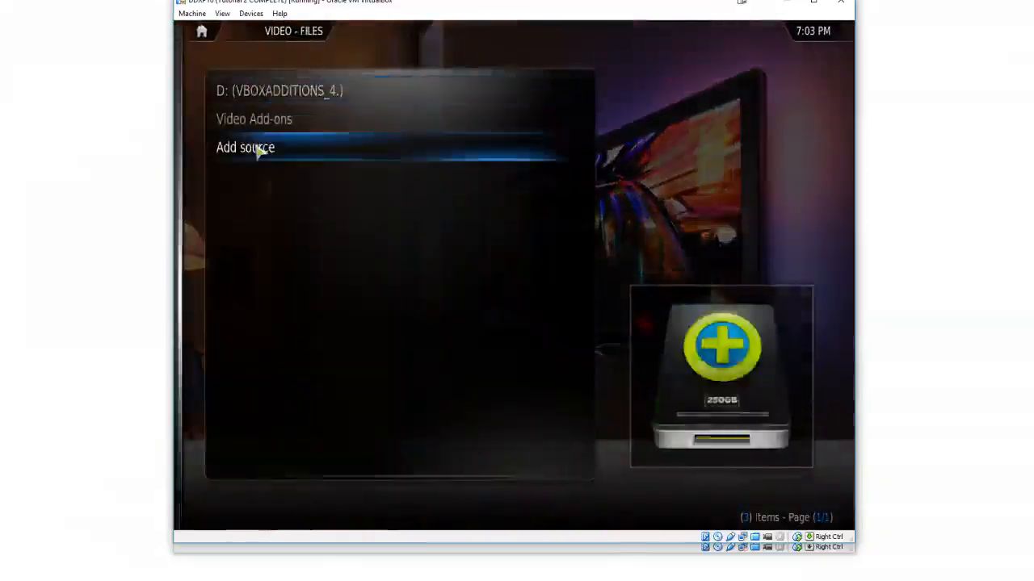
{"action": "left_click", "coordinate": [260, 148]}
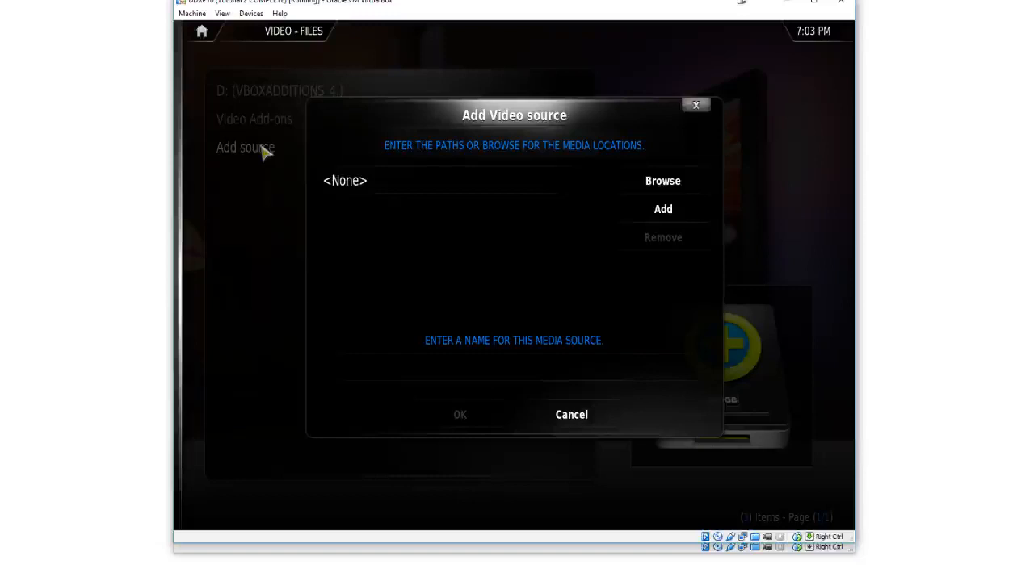
{"action": "left_click", "coordinate": [643, 189]}
{"action": "scroll", "coordinate": [622, 236], "scroll_direction": "down", "scroll_amount": 3}
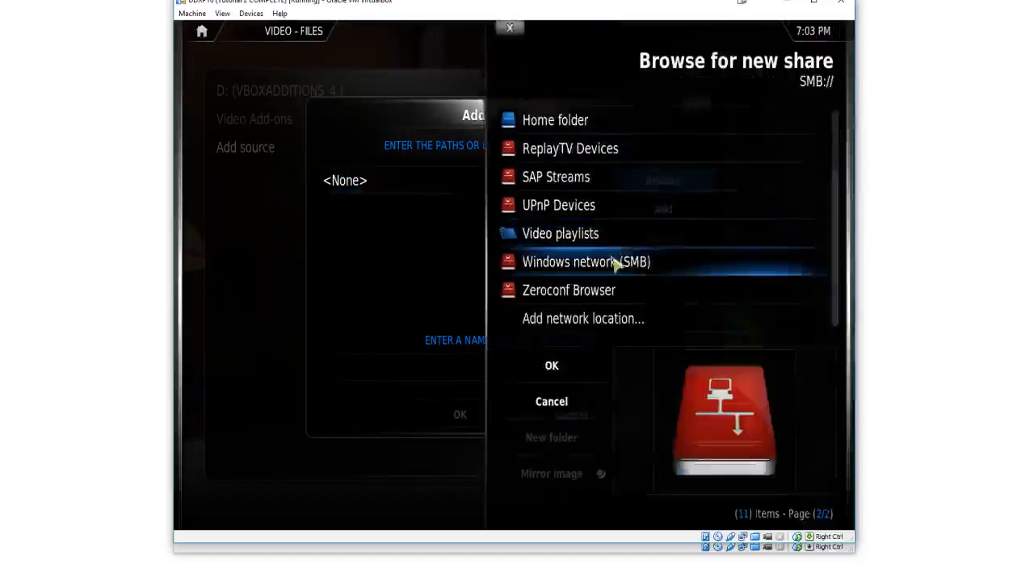
{"action": "scroll", "coordinate": [572, 161], "scroll_direction": "up", "scroll_amount": 3}
{"action": "scroll", "coordinate": [570, 172], "scroll_direction": "down", "scroll_amount": 3}
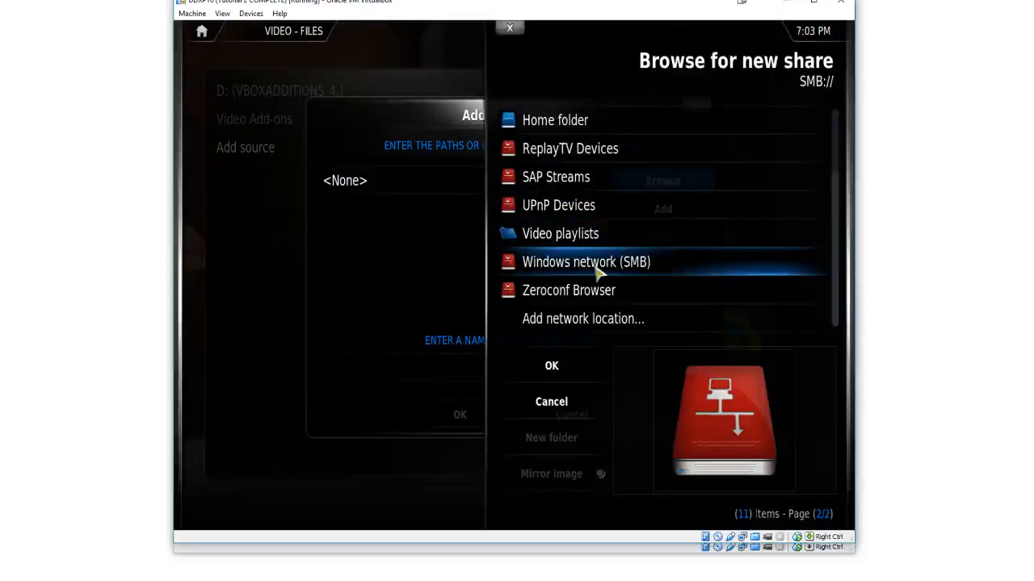
{"action": "scroll", "coordinate": [581, 226], "scroll_direction": "up", "scroll_amount": 3}
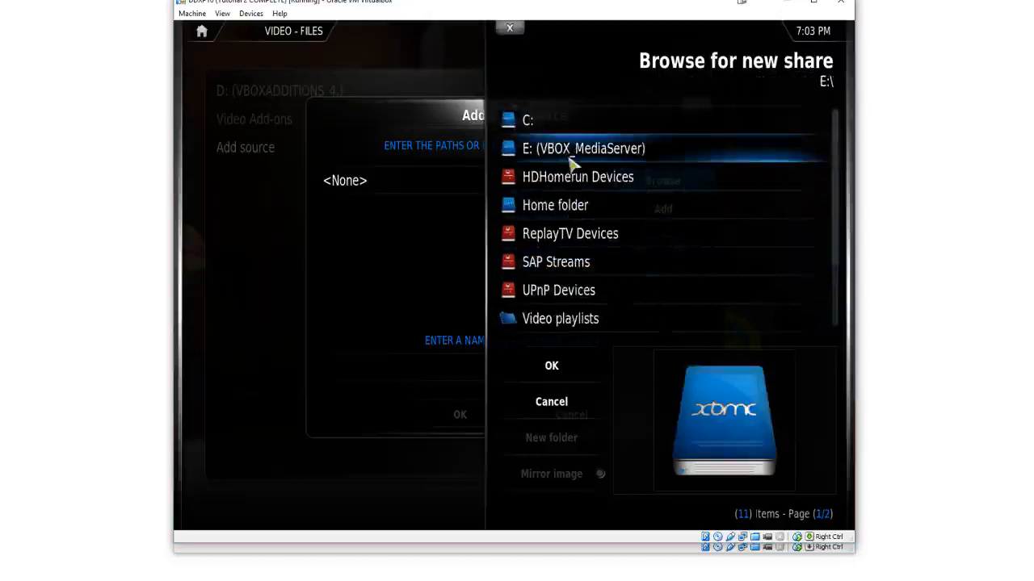
{"action": "scroll", "coordinate": [568, 174], "scroll_direction": "down", "scroll_amount": 3}
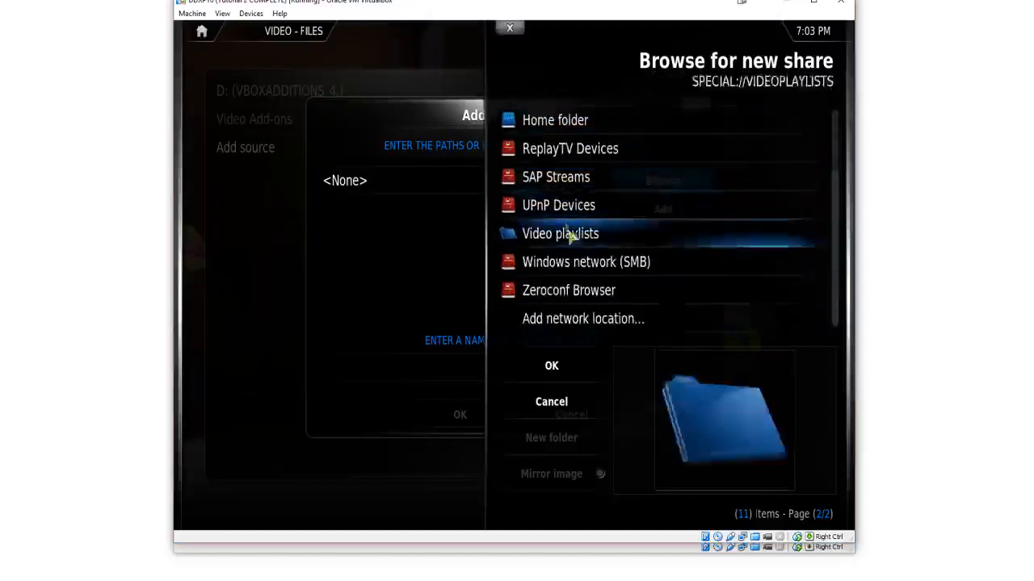
{"action": "left_click", "coordinate": [575, 263]}
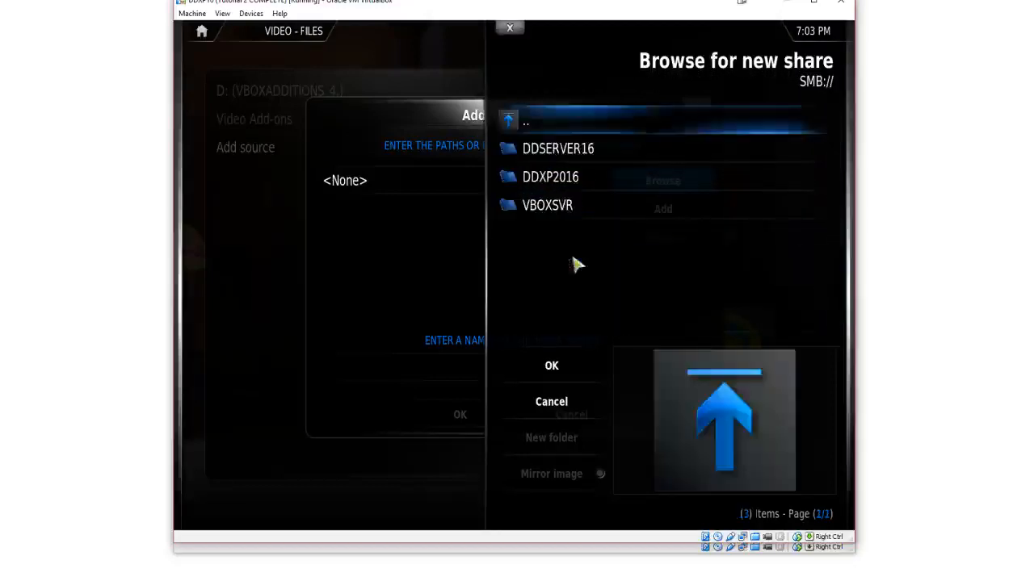
{"action": "left_click", "coordinate": [581, 162]}
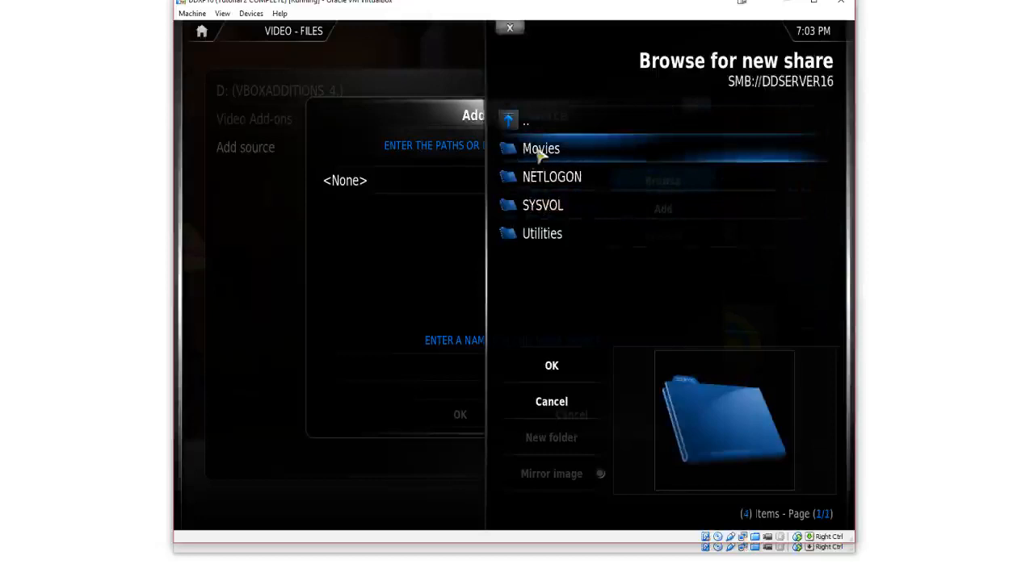
{"action": "left_click", "coordinate": [539, 154]}
{"action": "left_click", "coordinate": [554, 365]}
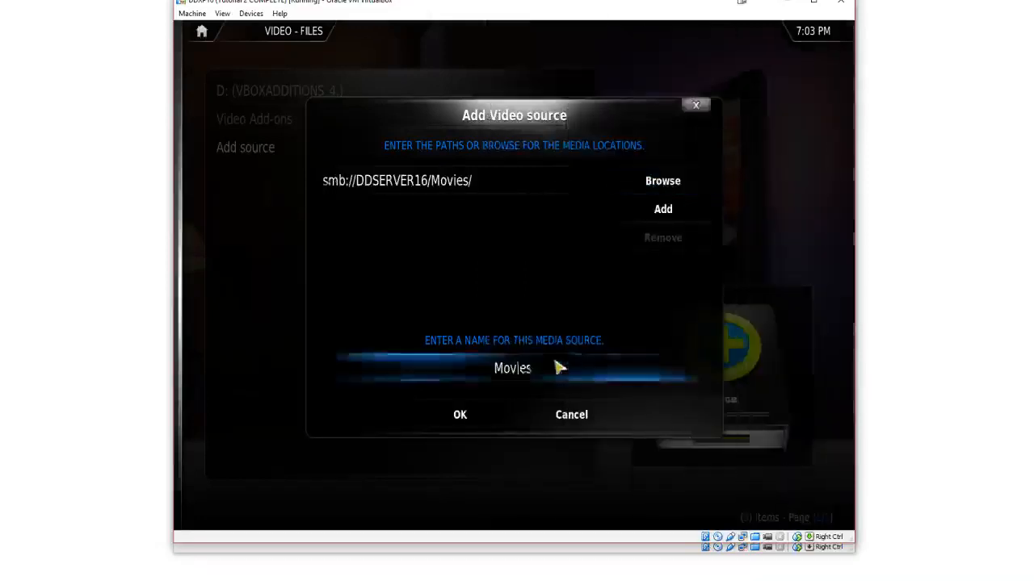
{"action": "left_click", "coordinate": [476, 416]}
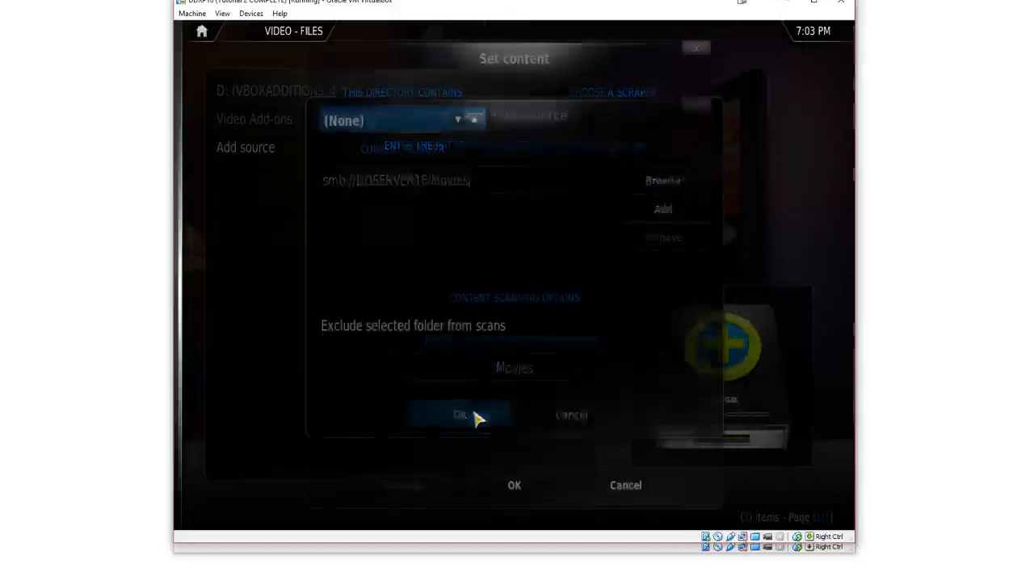
Set the source's content to Movies with The MovieDB scraper, enabling Run automated scan and Scan recursively, and confirm
{"action": "left_click", "coordinate": [459, 121]}
{"action": "left_click", "coordinate": [458, 121]}
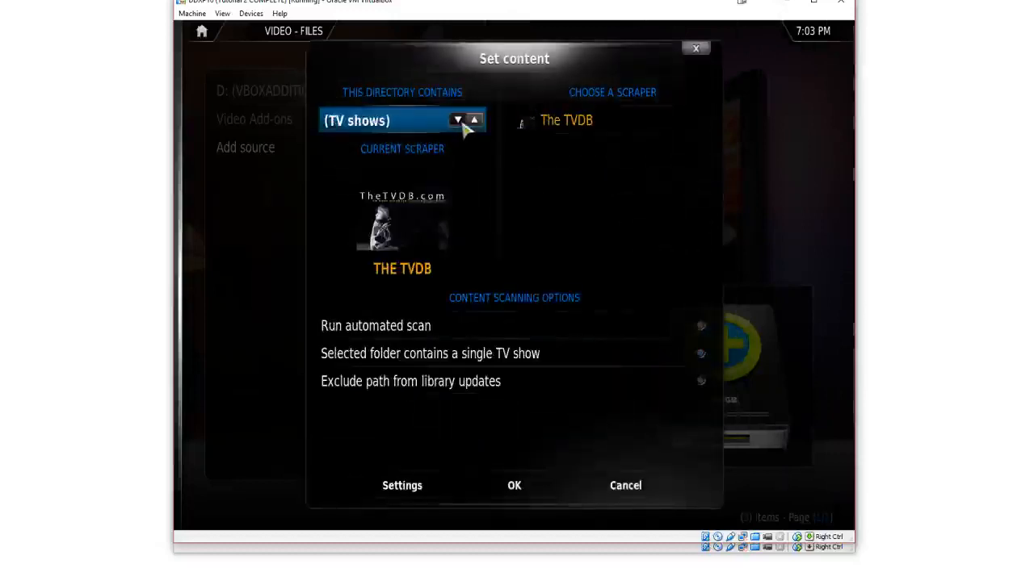
{"action": "left_click", "coordinate": [459, 121]}
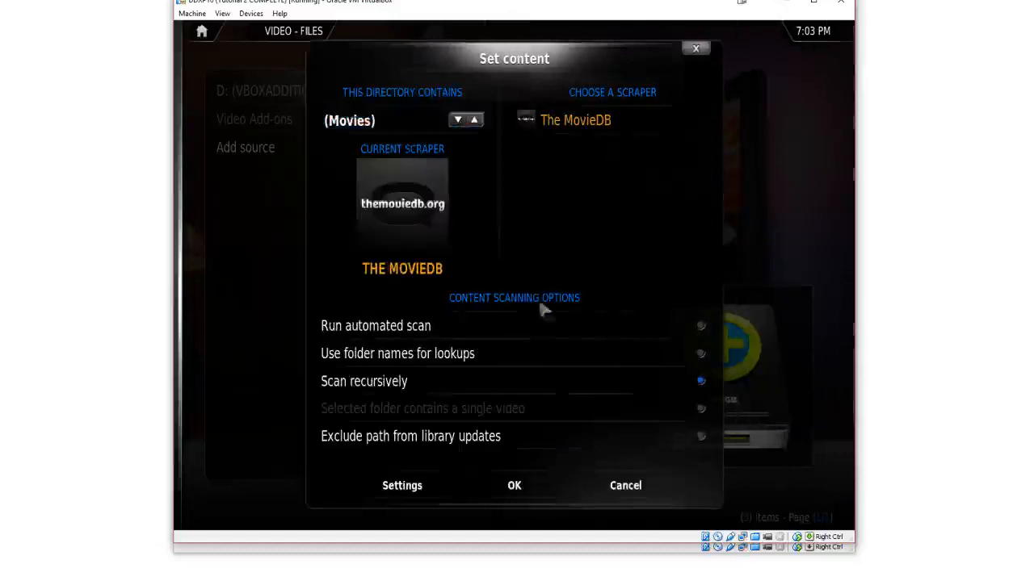
{"action": "left_click", "coordinate": [700, 326]}
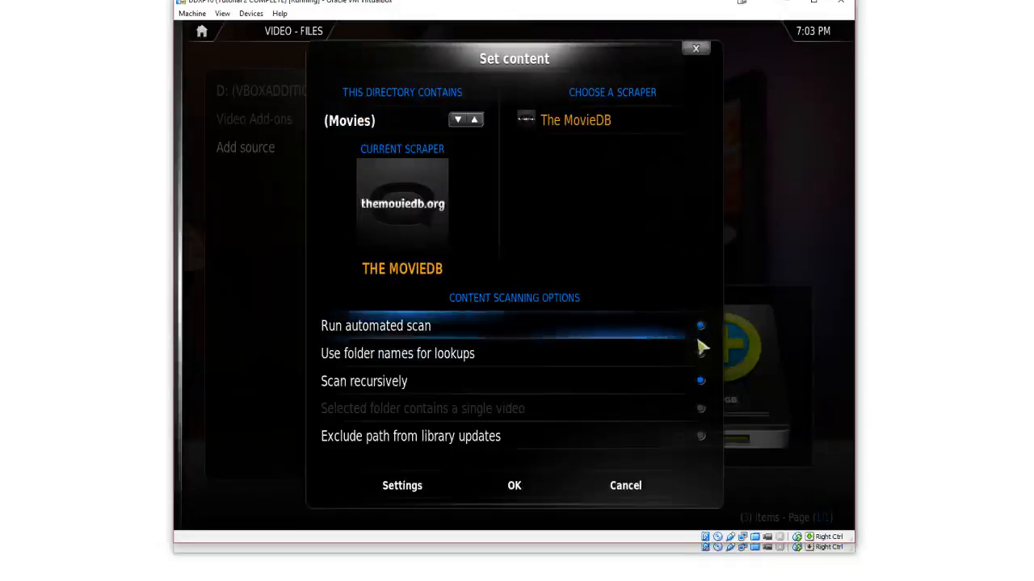
{"action": "left_click", "coordinate": [699, 381]}
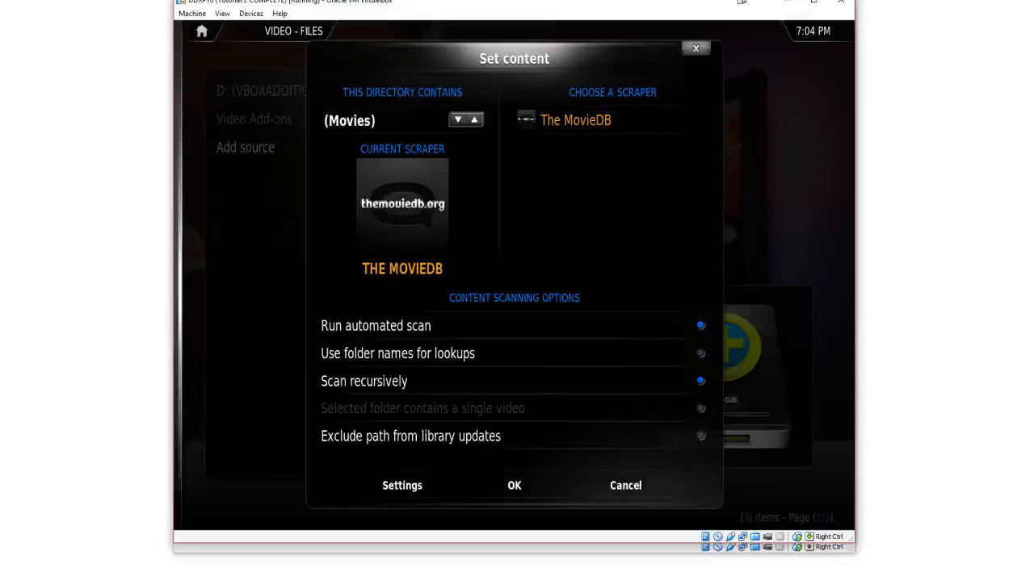
{"action": "left_click", "coordinate": [533, 479]}
{"action": "left_click", "coordinate": [466, 331]}
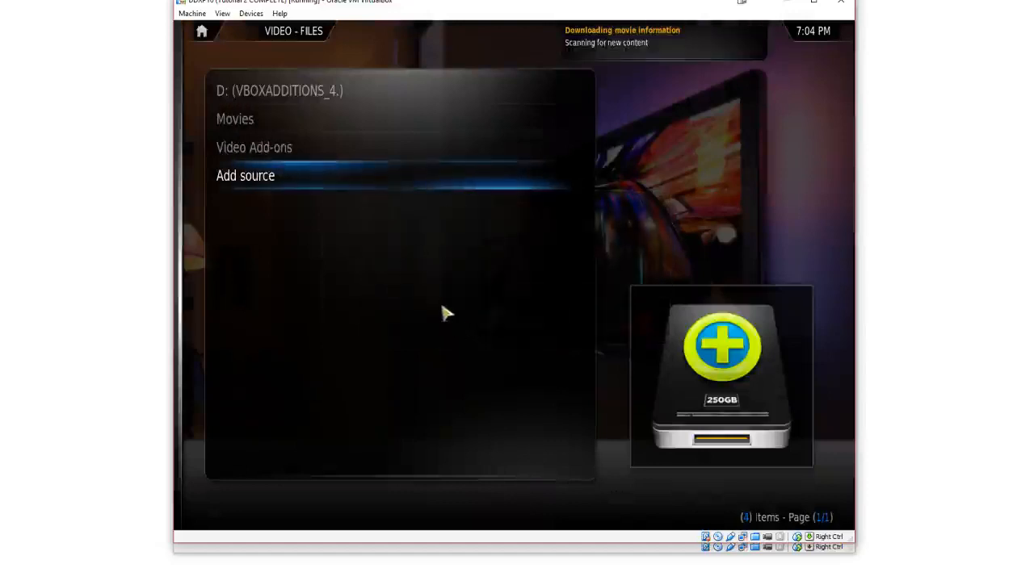
Open the Movies source to check its contents, then return to the home menu
{"action": "left_click", "coordinate": [294, 120]}
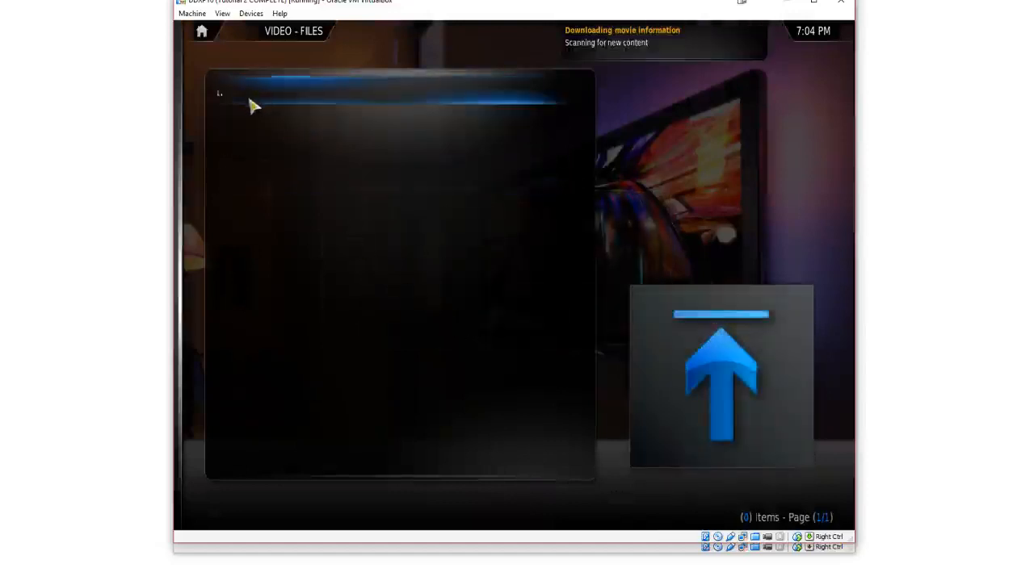
{"action": "left_click", "coordinate": [252, 103]}
{"action": "left_click", "coordinate": [254, 119]}
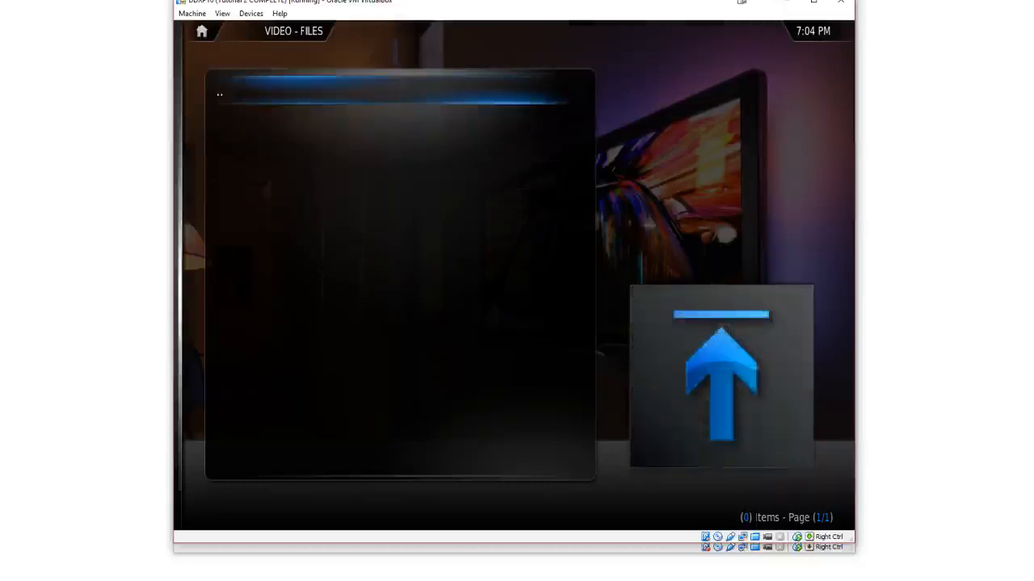
{"action": "left_click", "coordinate": [234, 89]}
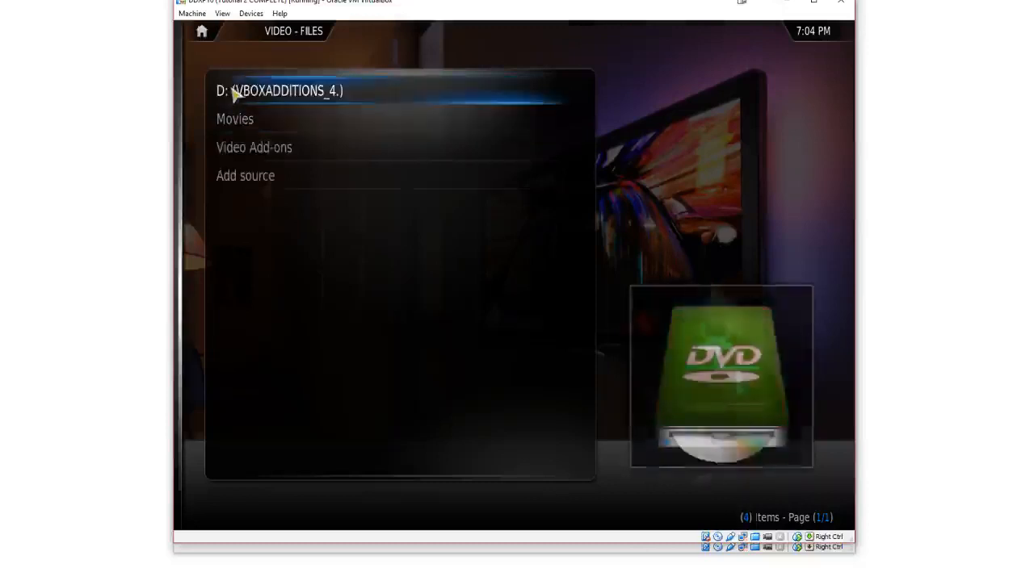
{"action": "key", "text": "Escape"}
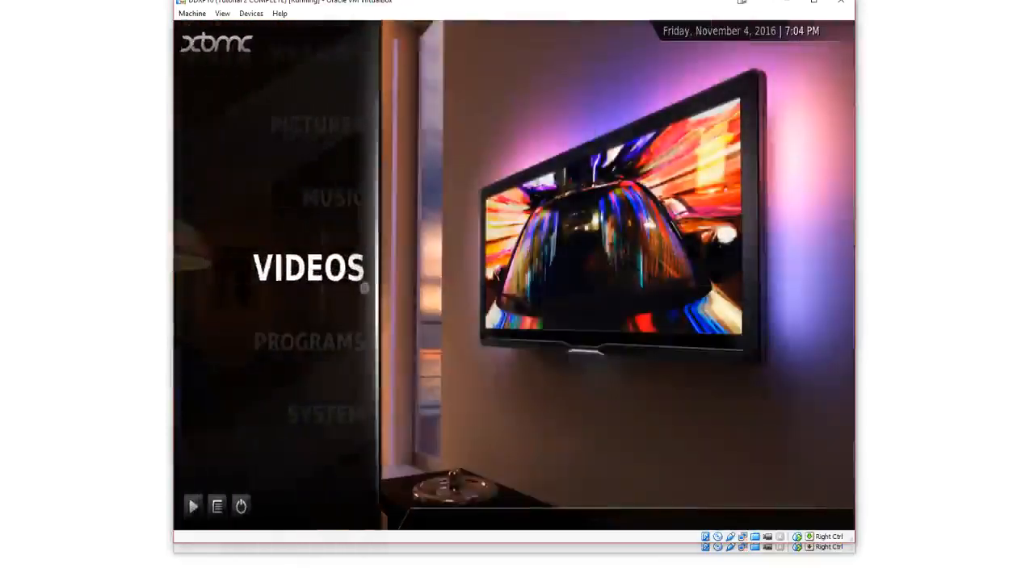
Browse the XBMC.org add-ons repository under the System settings' Add-ons section
{"action": "left_click", "coordinate": [329, 412]}
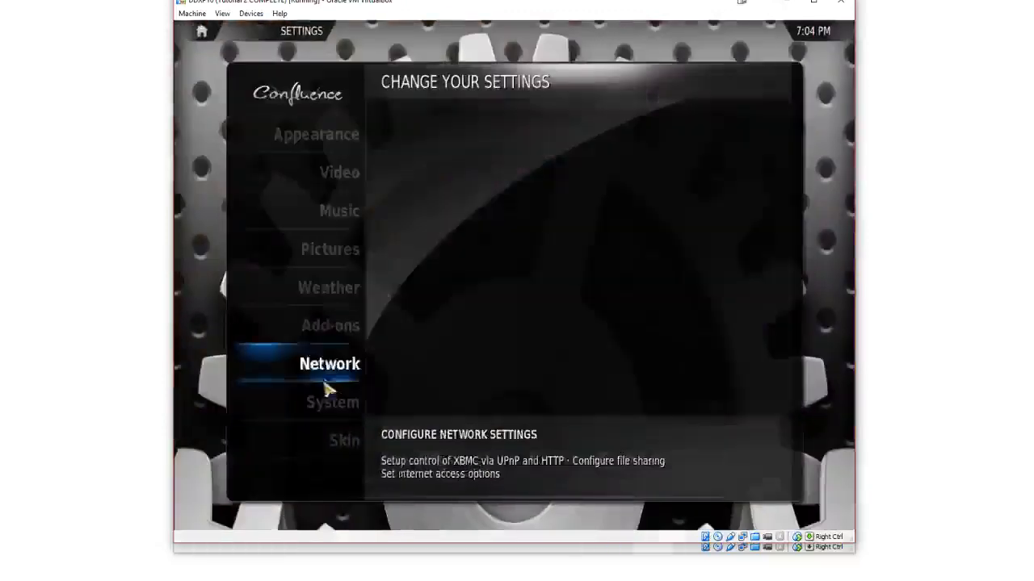
{"action": "left_click", "coordinate": [342, 327]}
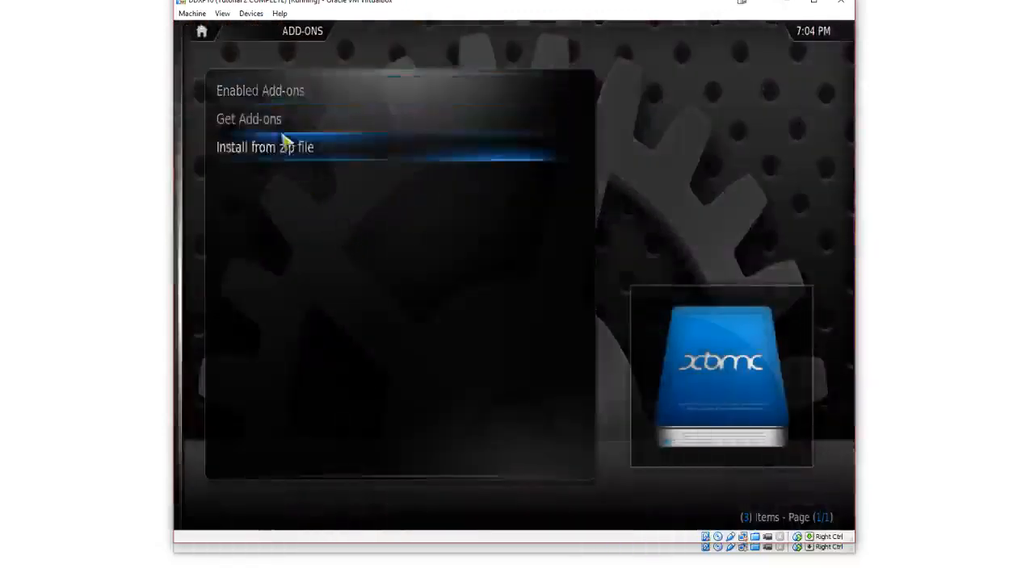
{"action": "left_click", "coordinate": [287, 120]}
{"action": "left_click", "coordinate": [284, 128]}
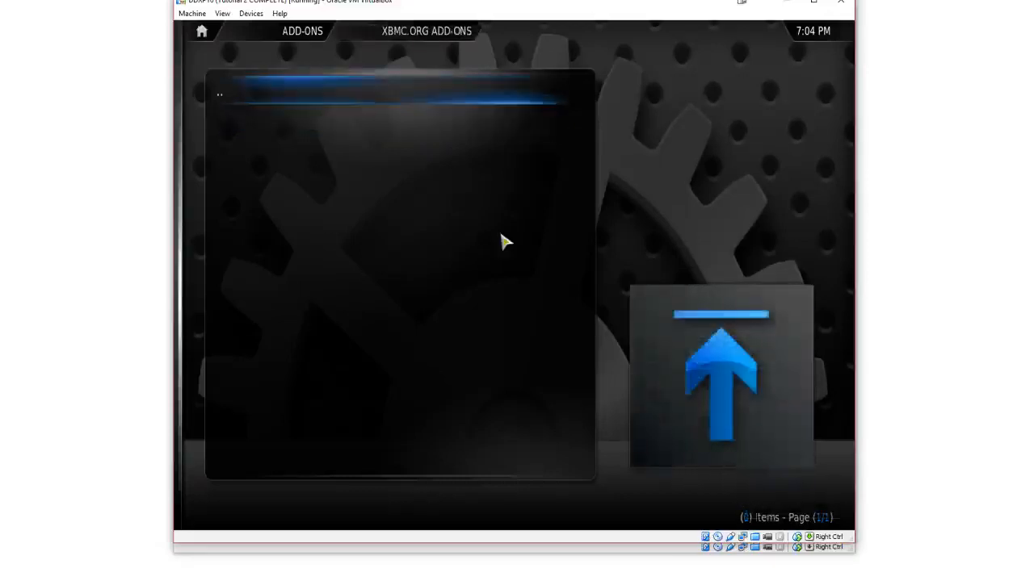
{"action": "key", "text": "Return"}
{"action": "key", "text": "Up"}
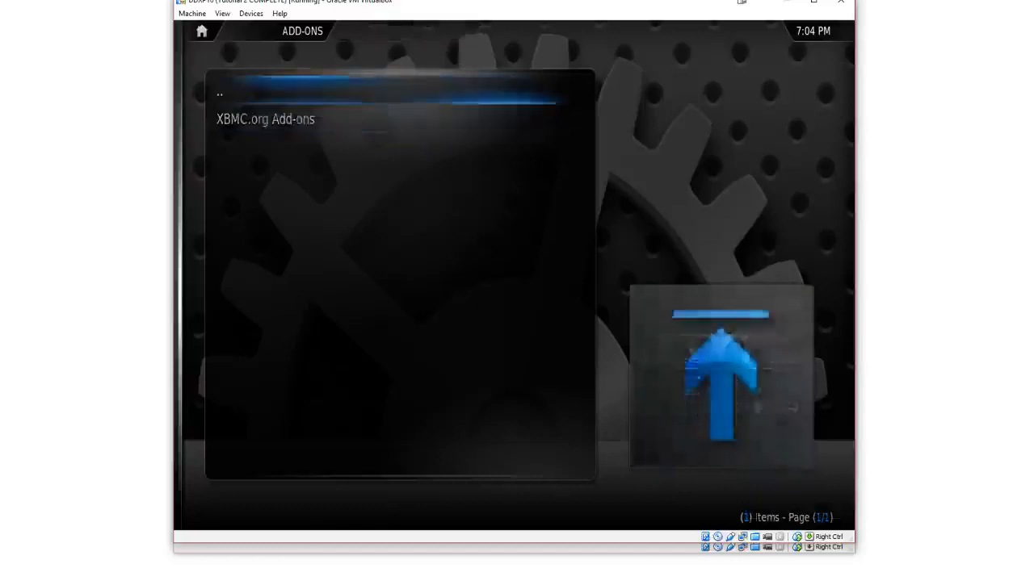
{"action": "key", "text": "Return"}
{"action": "key", "text": "Up"}
{"action": "key", "text": "Up"}
{"action": "key", "text": "Escape"}
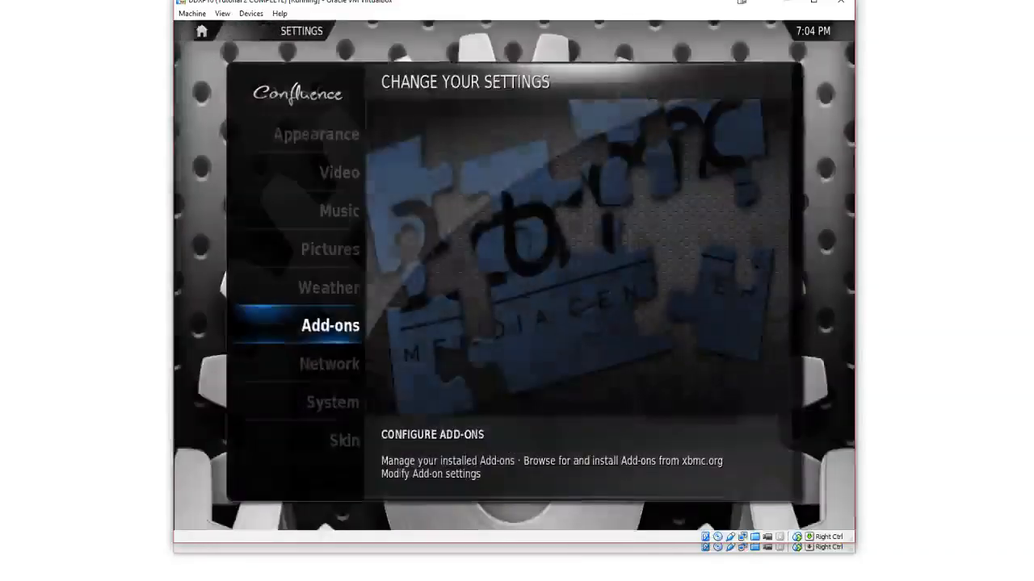